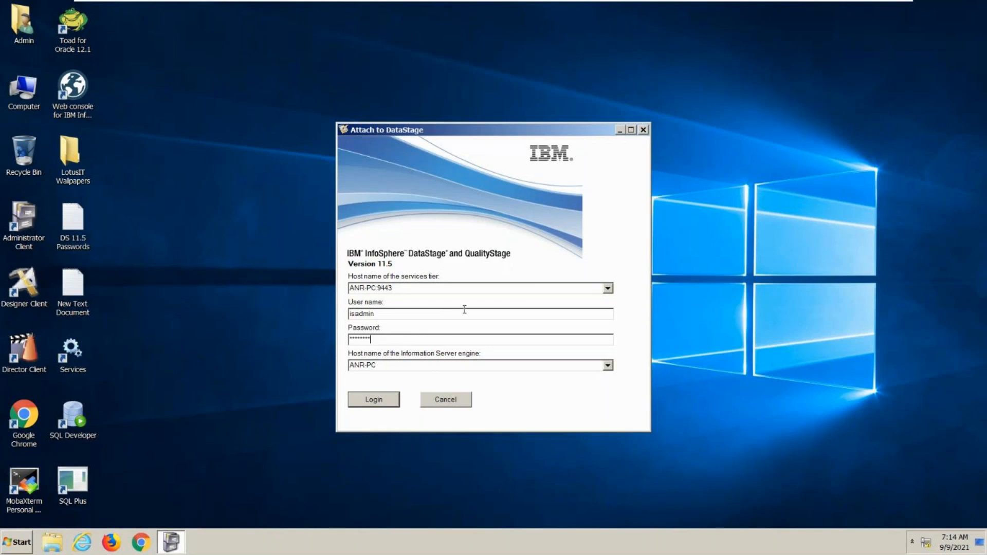
{"action": "left_click", "coordinate": [609, 366]}
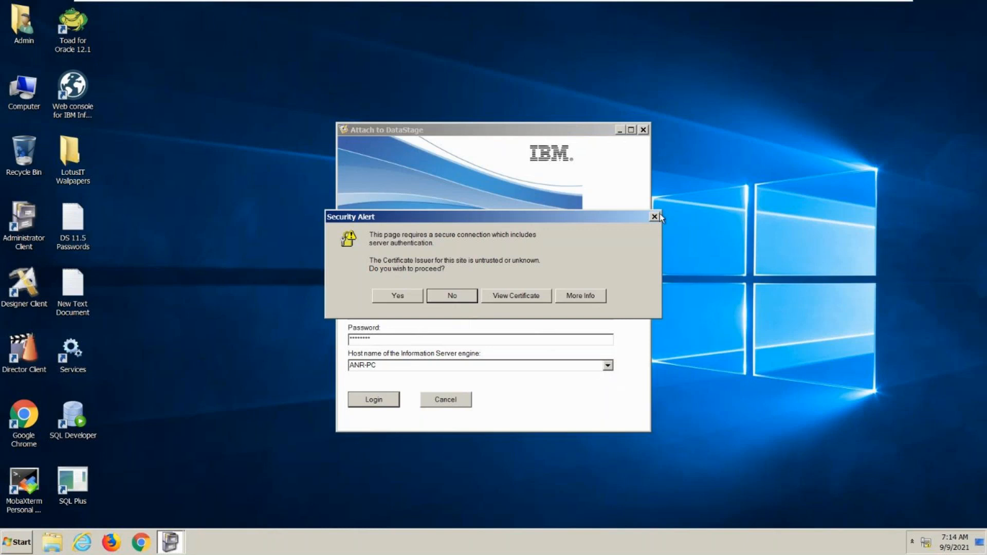
{"action": "left_click", "coordinate": [654, 216]}
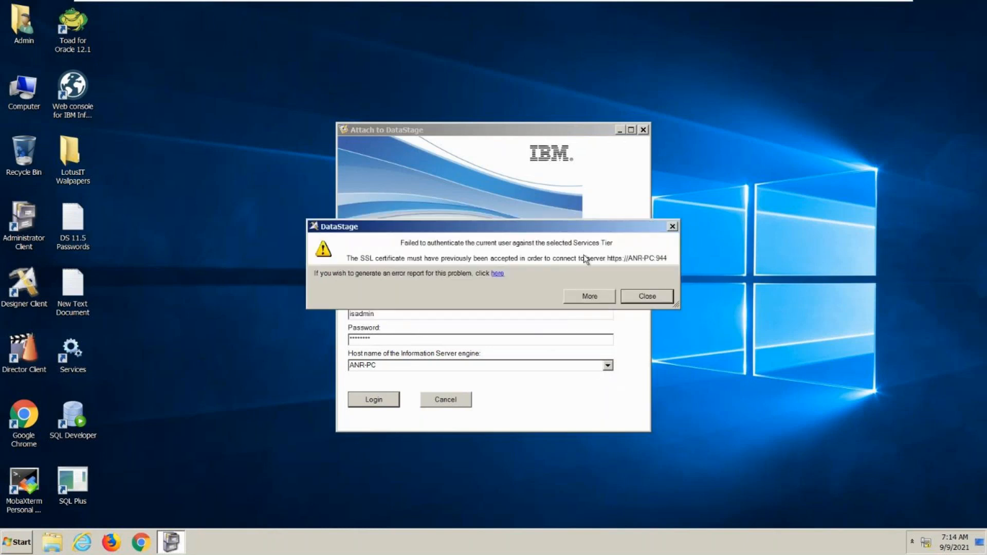
{"action": "left_click", "coordinate": [641, 291]}
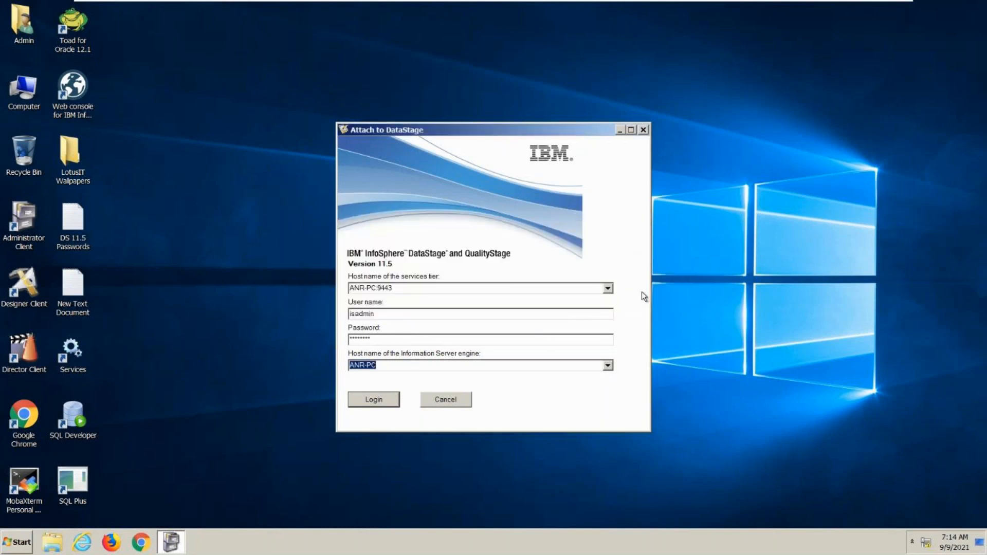
- Log in to services tier ANR-PC:9443 with Information Server engine ANR-PC, accepting the untrusted security certificate
{"action": "left_click", "coordinate": [357, 291]}
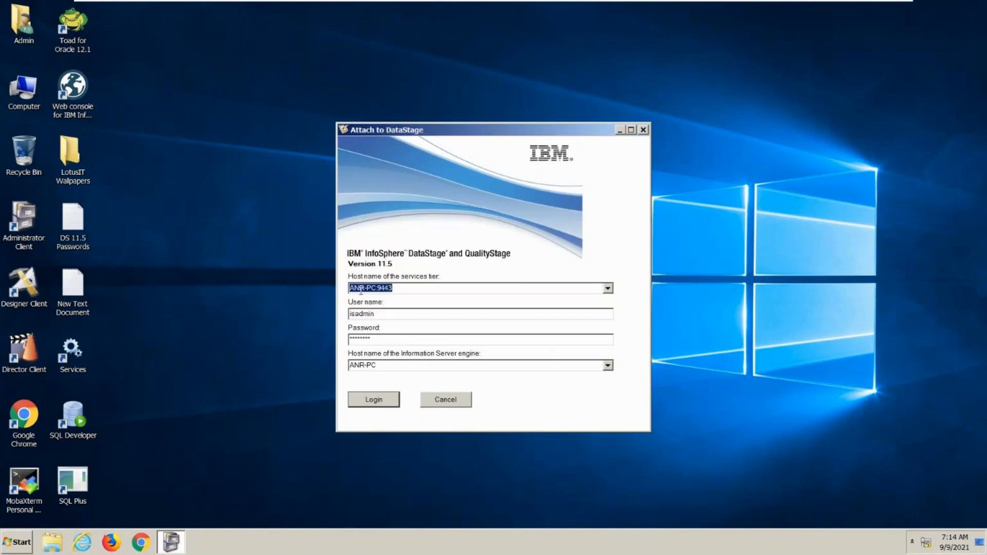
{"action": "left_click", "coordinate": [372, 364]}
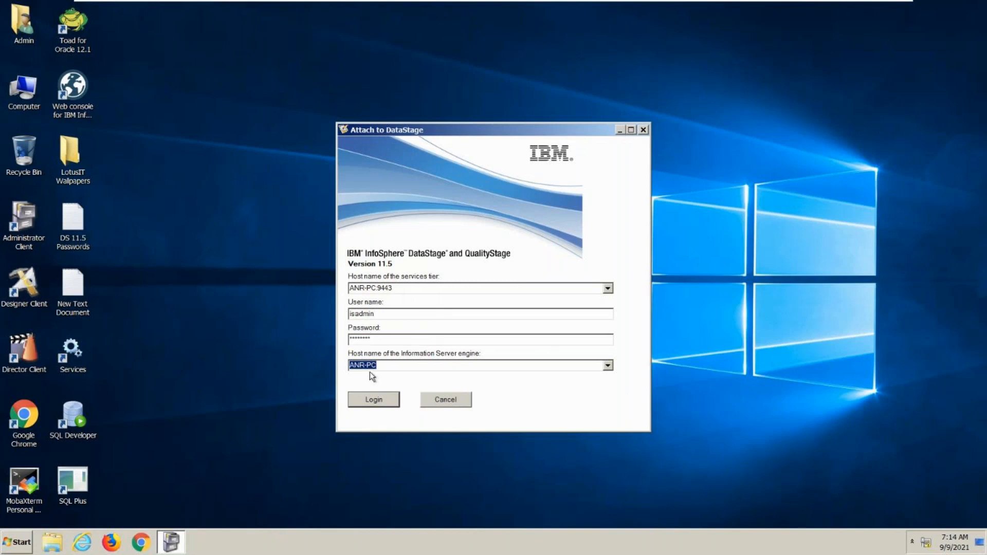
{"action": "left_click", "coordinate": [369, 401]}
{"action": "left_click", "coordinate": [398, 297]}
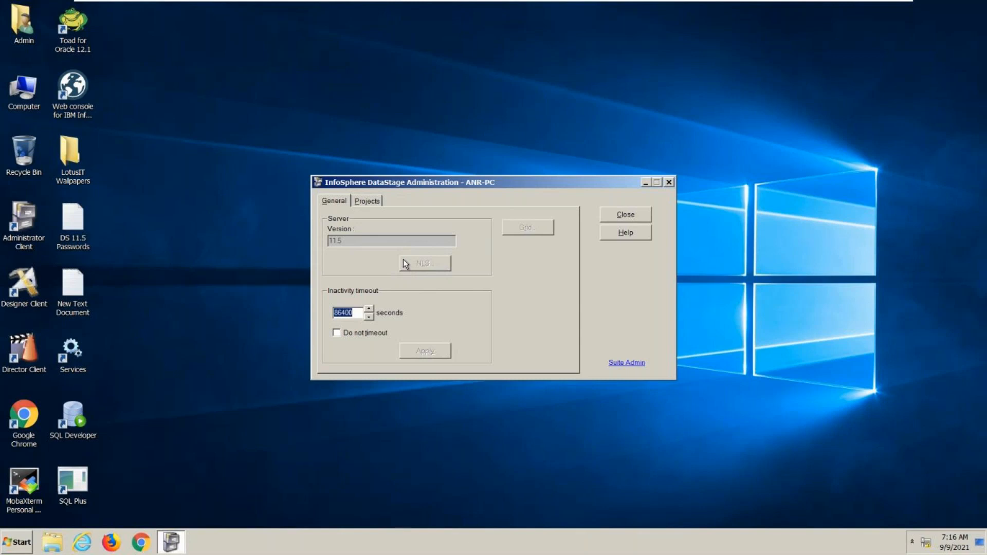
- Delete the SAMPLE project from the DataStage server's projects and confirm the deletion
{"action": "left_click", "coordinate": [375, 201]}
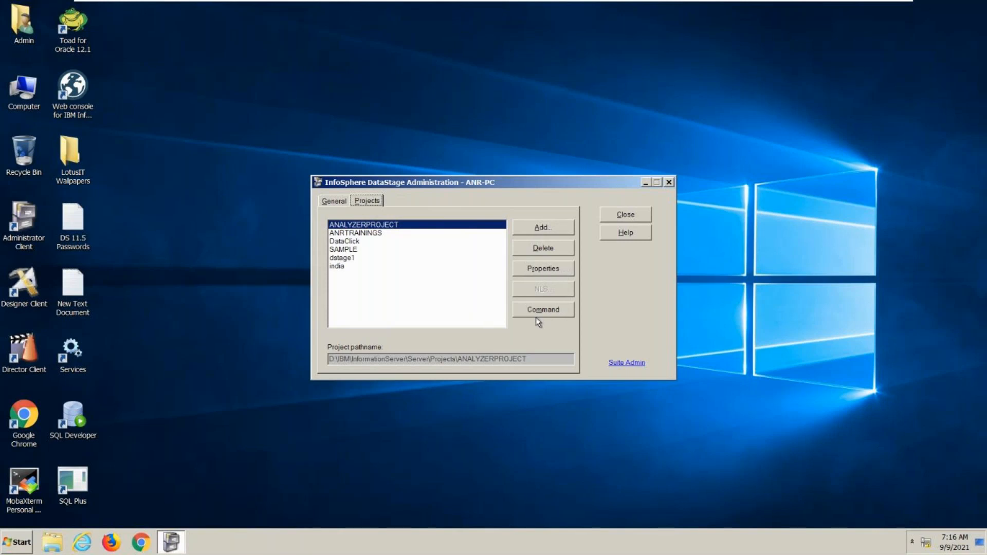
{"action": "left_click", "coordinate": [344, 250]}
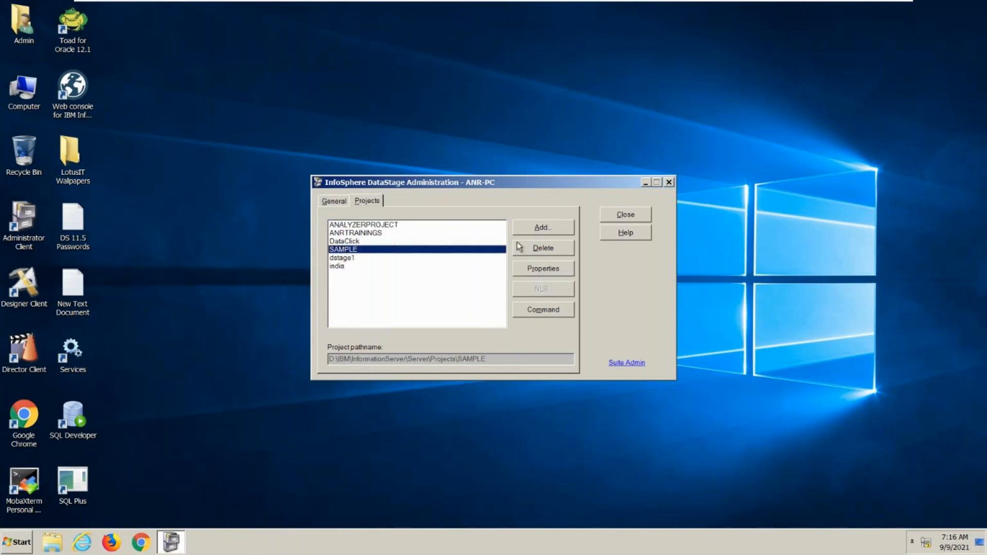
{"action": "left_click", "coordinate": [530, 249]}
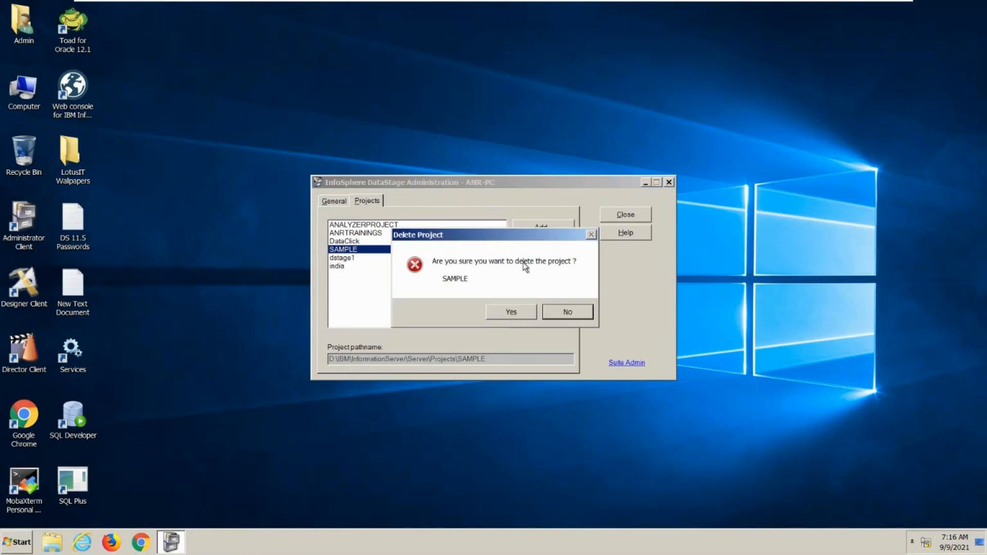
{"action": "left_click", "coordinate": [511, 311]}
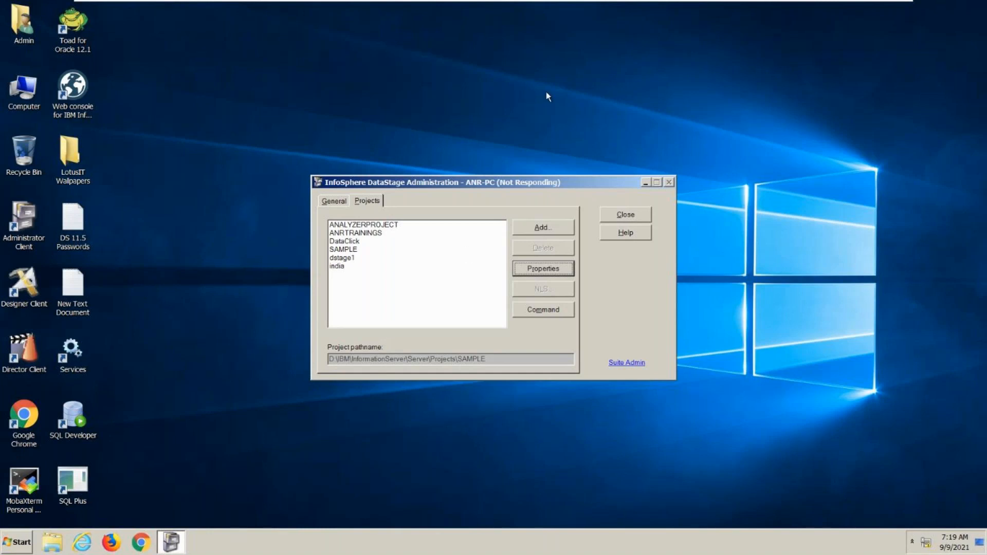
- Minimize the virtual machine and switch to the DataStage_Session presentation in PowerPoint, showing the Data Stage Basic Architecture slide
{"action": "mouse_move", "coordinate": [829, 5]}
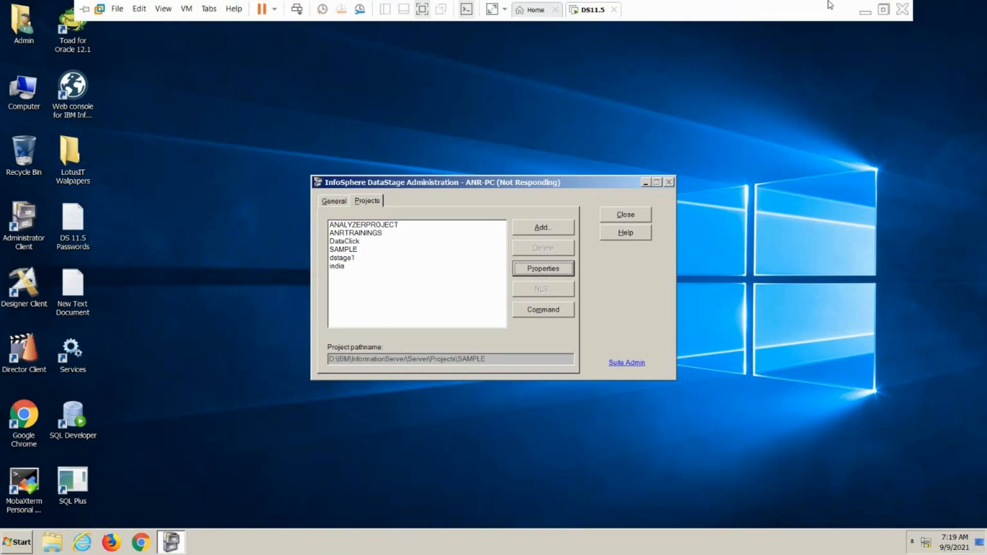
{"action": "left_click", "coordinate": [863, 12]}
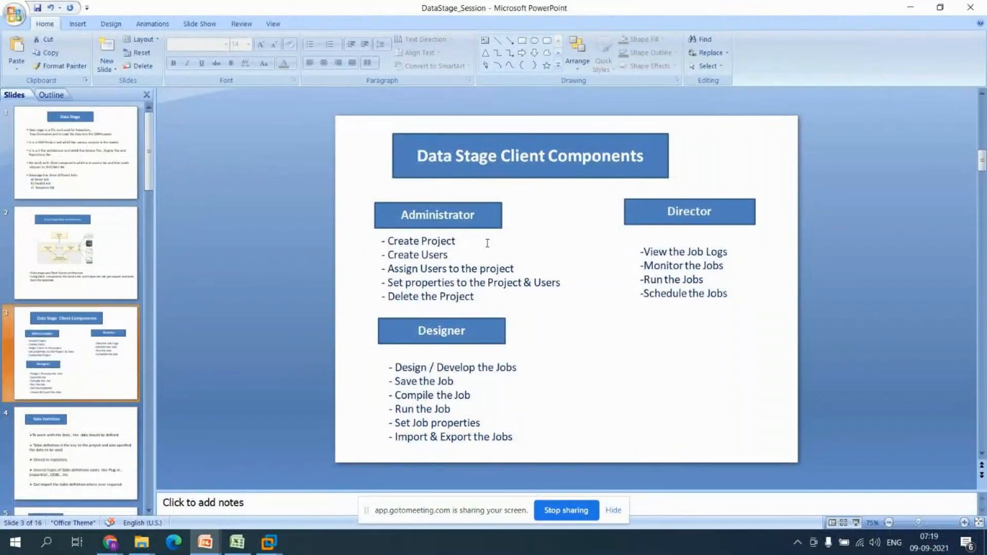
{"action": "left_click", "coordinate": [88, 259]}
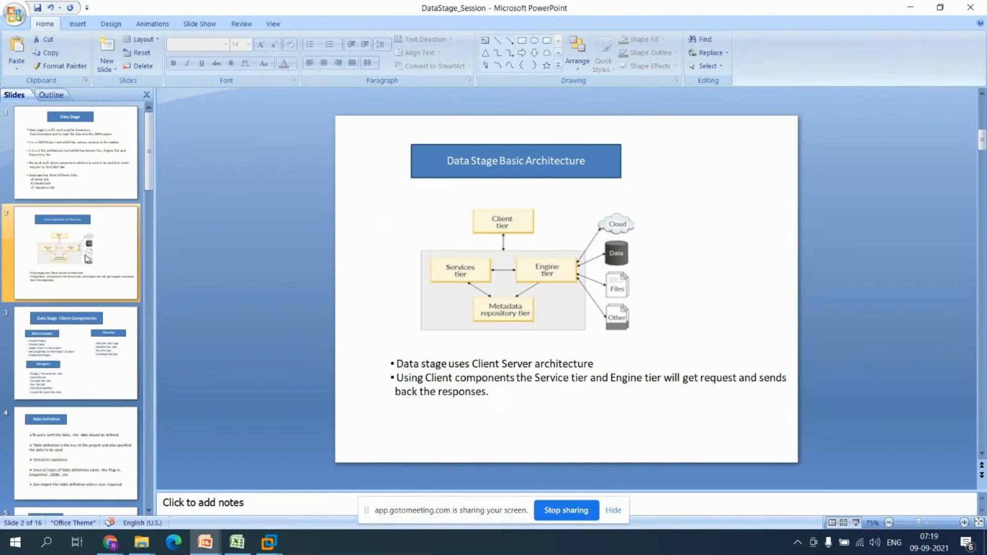
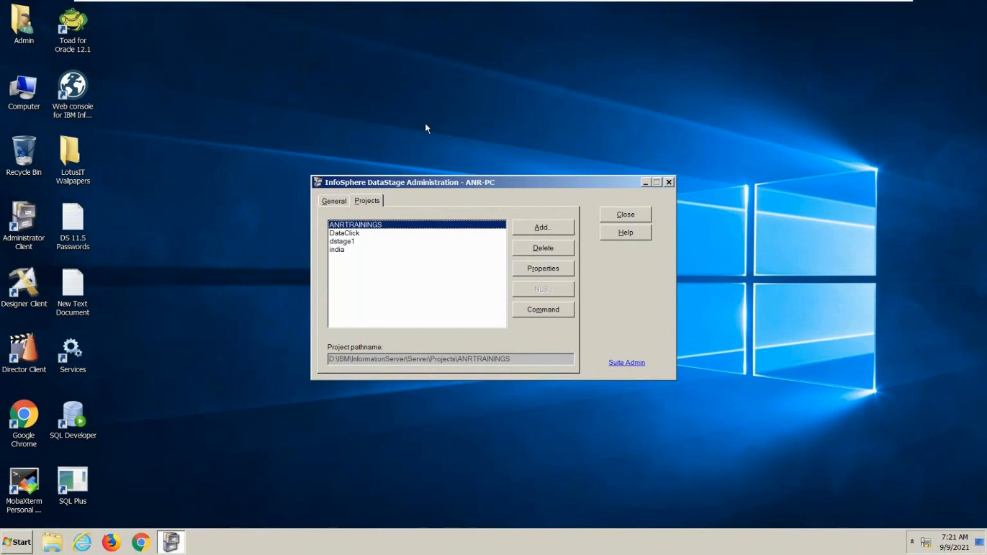
- Begin adding a new project named DS_PROJECT to the DataStage server
{"action": "left_click", "coordinate": [567, 229]}
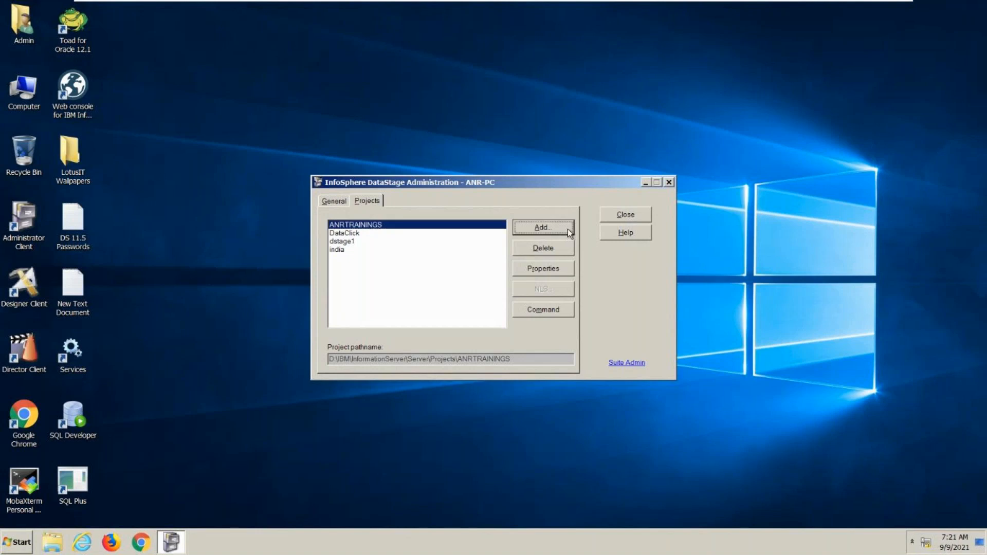
{"action": "type", "text": "DS_PROJECT"}
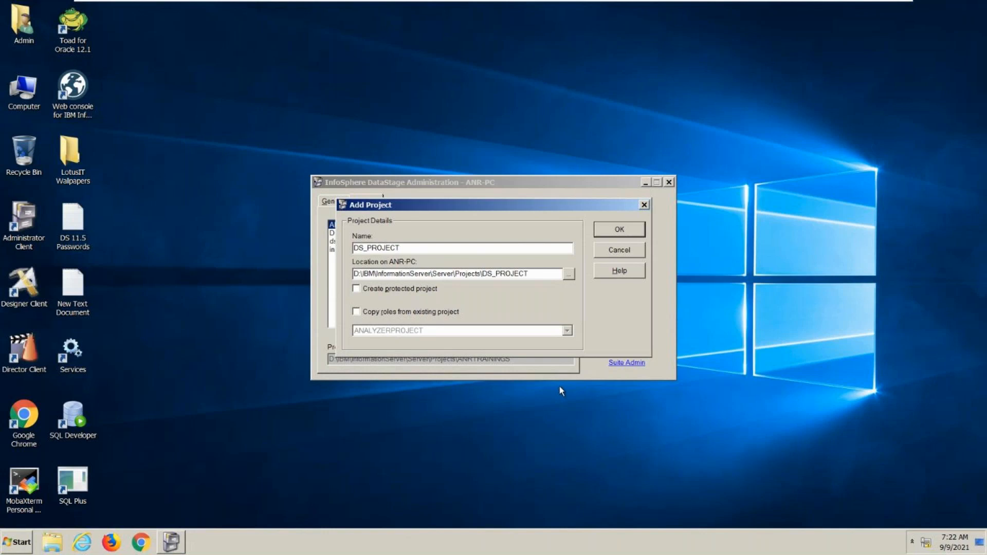
{"action": "left_click", "coordinate": [356, 312]}
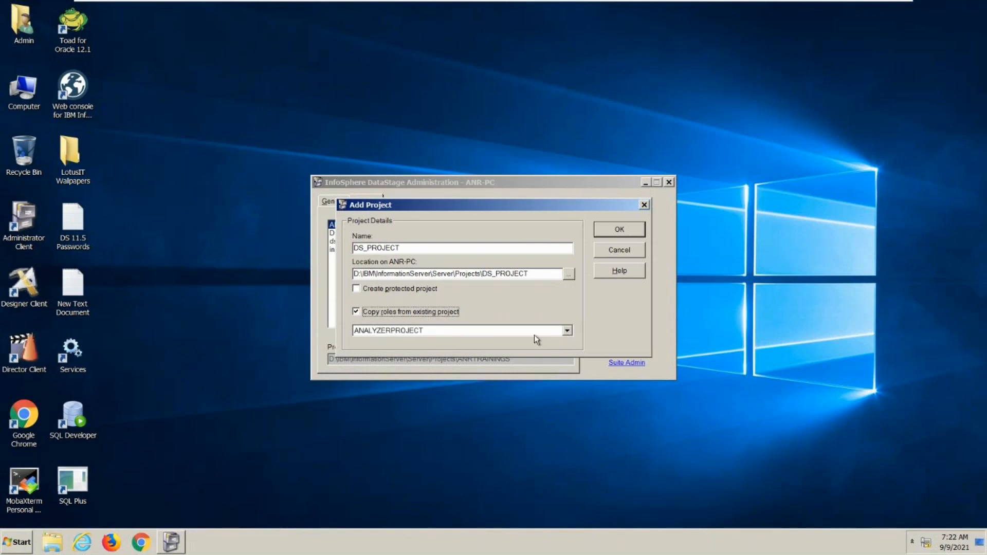
{"action": "left_click", "coordinate": [567, 334]}
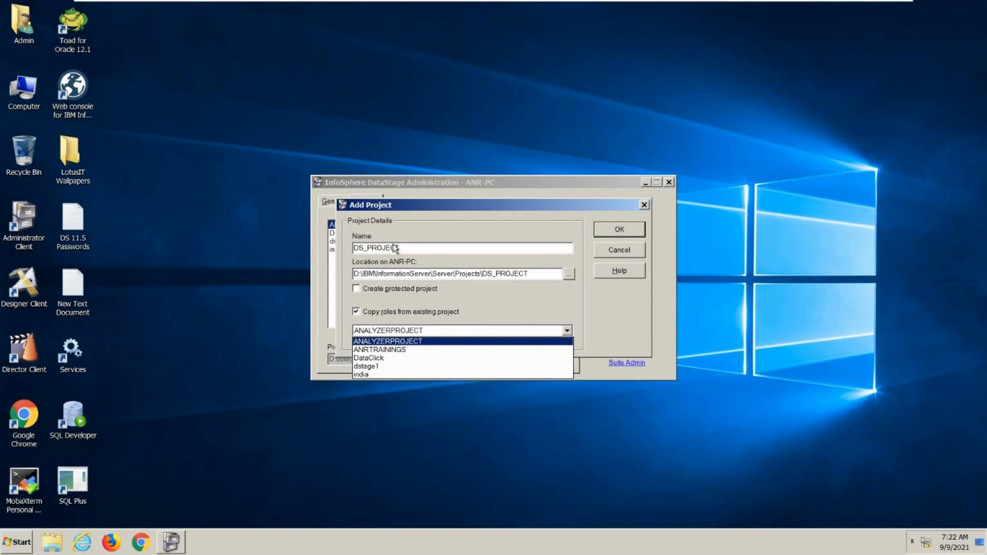
{"action": "left_click", "coordinate": [354, 313]}
{"action": "left_click", "coordinate": [354, 313]}
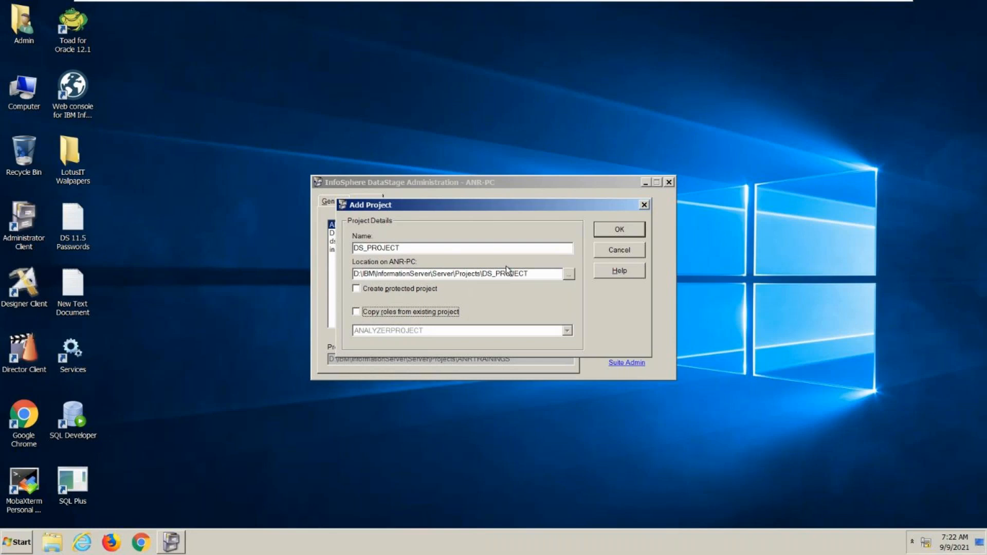
{"action": "left_click", "coordinate": [571, 274]}
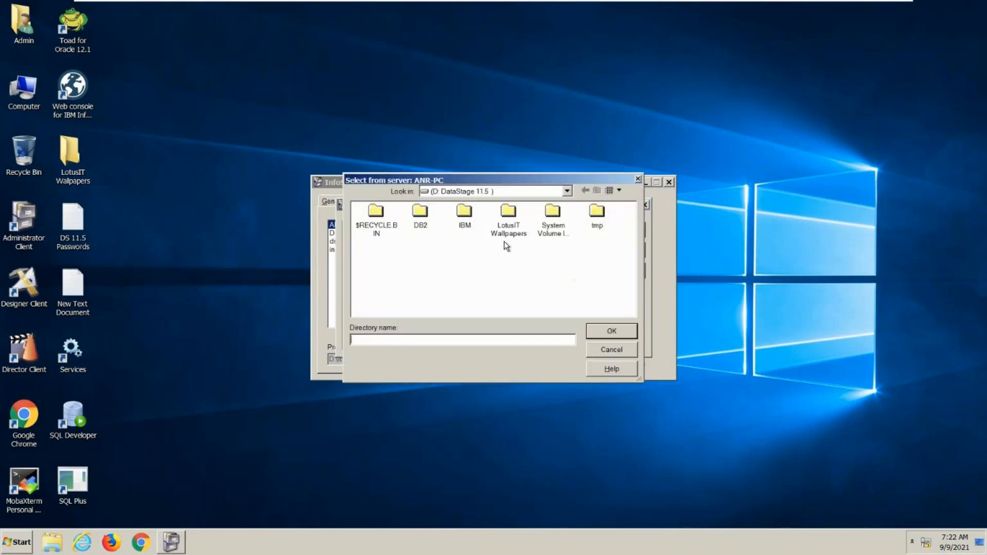
{"action": "left_click", "coordinate": [596, 348]}
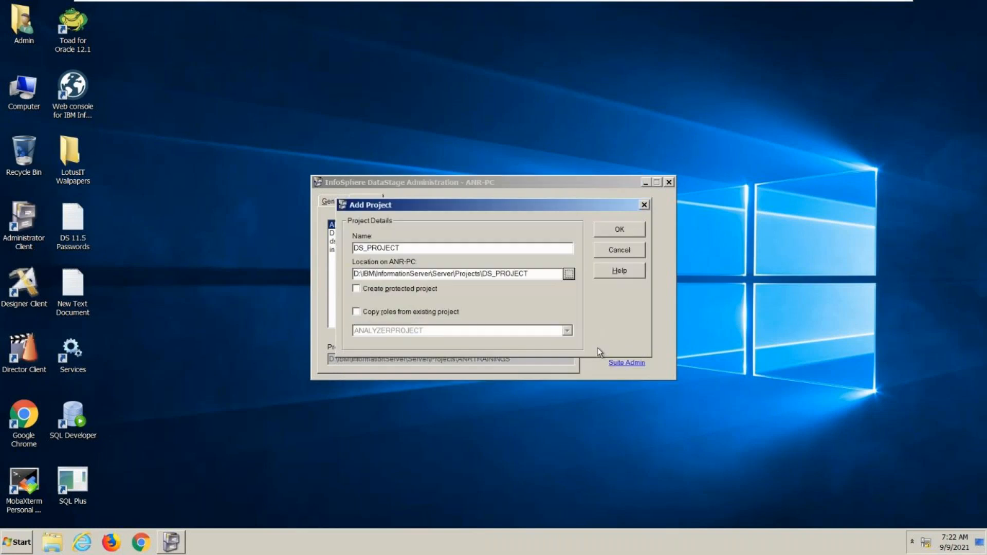
- Create the DS_PROJECT project in D:\IBM\InformationServer\Server\Projects\DS_PROJECT
{"action": "left_click", "coordinate": [622, 227]}
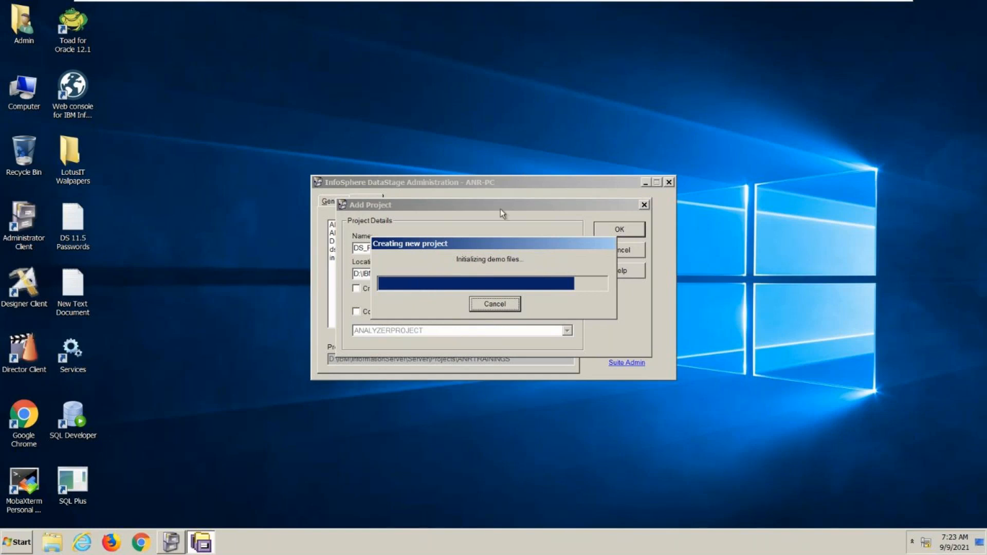
{"action": "left_click_drag", "start_coordinate": [487, 239], "coordinate": [530, 302]}
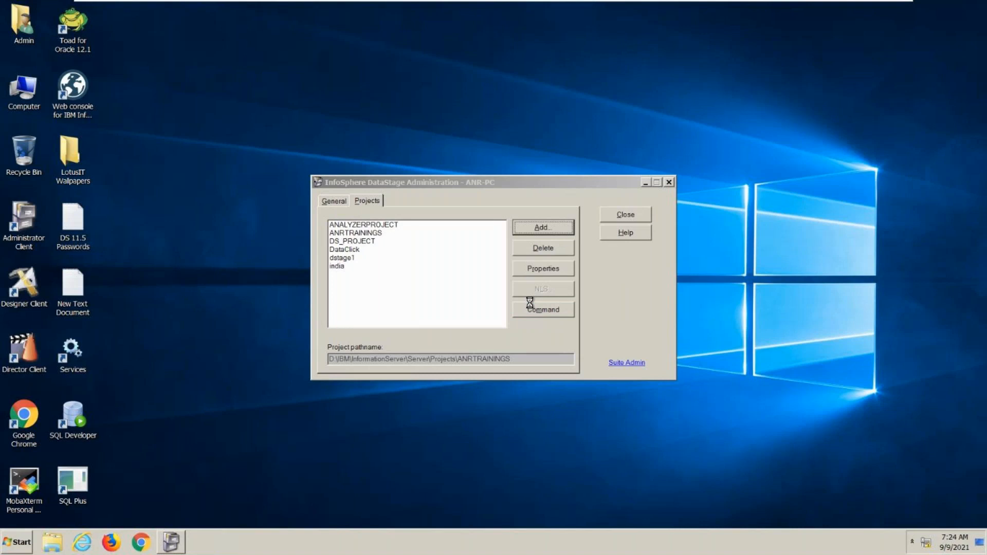
- Examine the Permissions and General properties of DS_PROJECT, closing its properties without changes
{"action": "left_click", "coordinate": [346, 244]}
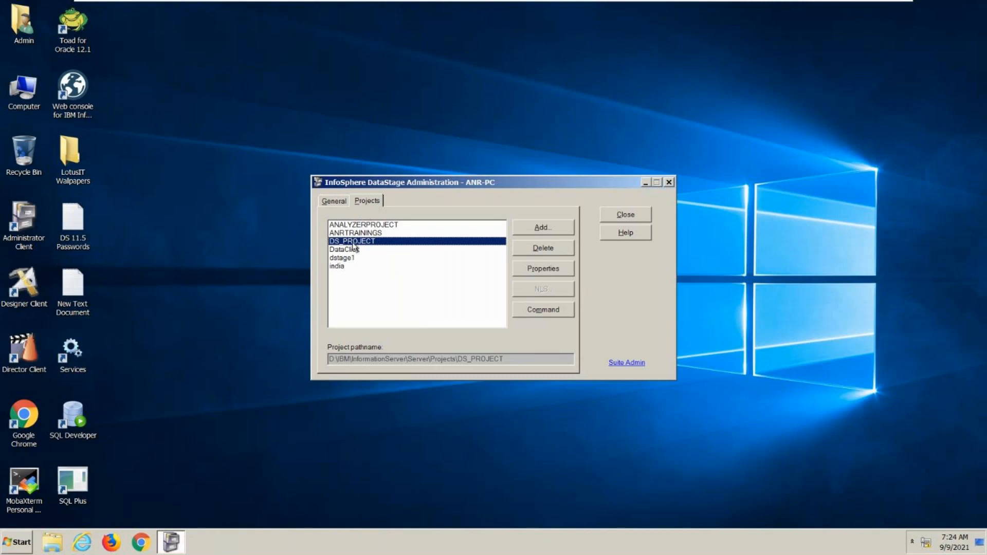
{"action": "left_click", "coordinate": [562, 270]}
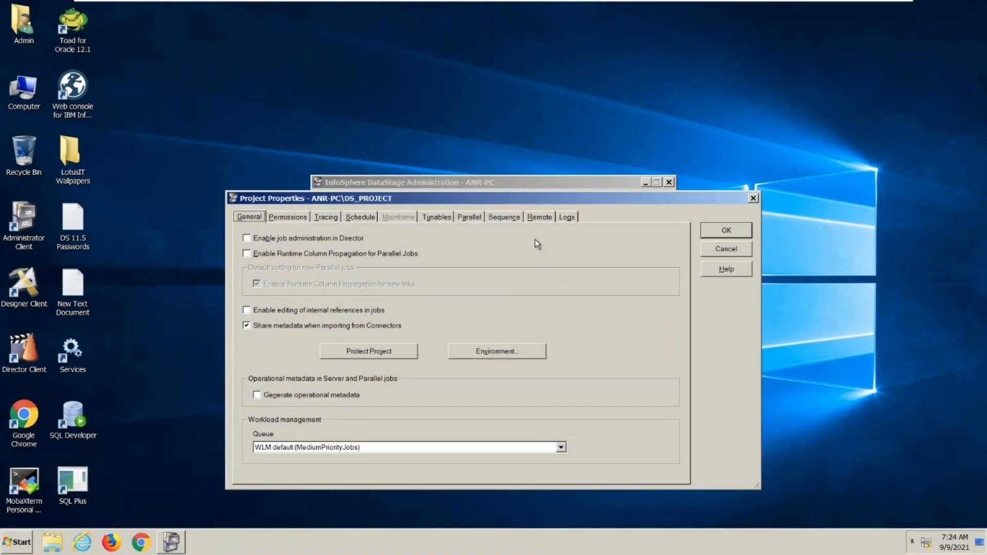
{"action": "left_click", "coordinate": [301, 218]}
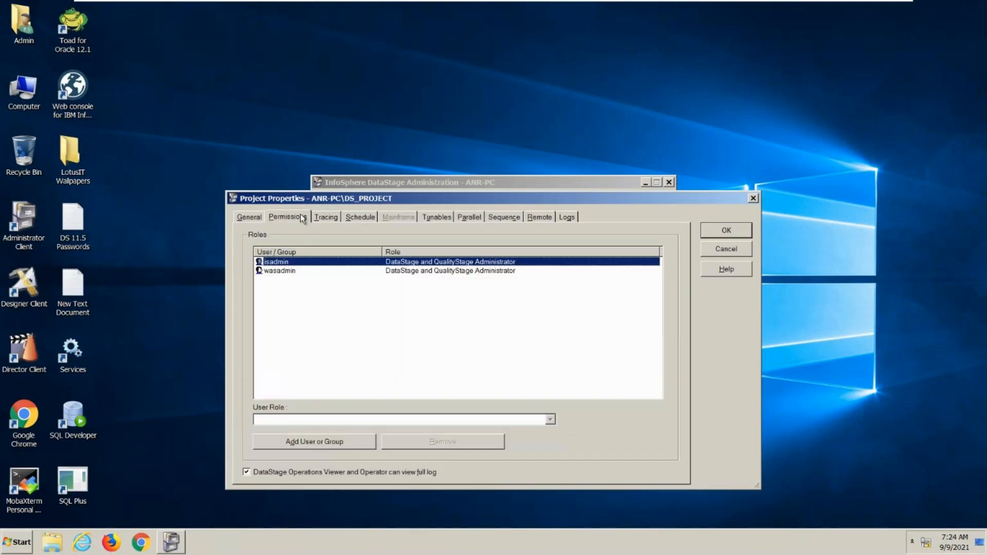
{"action": "left_click", "coordinate": [262, 217]}
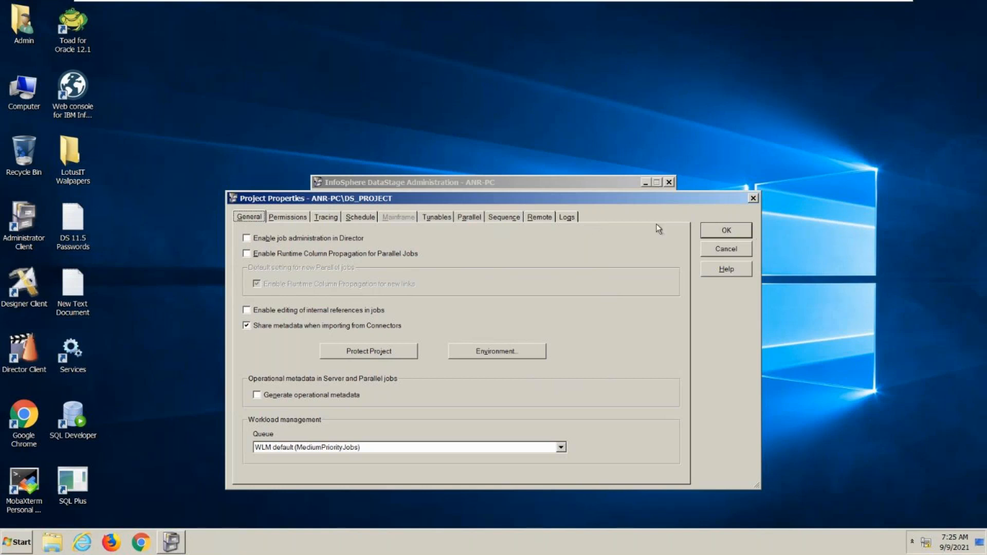
{"action": "left_click", "coordinate": [733, 253]}
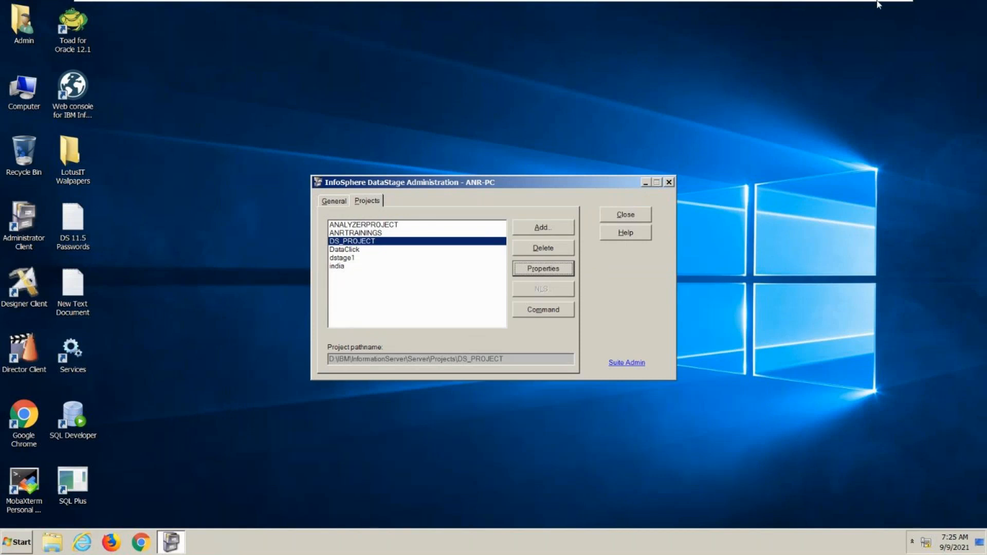
- Switch to the DataStage_Session presentation in PowerPoint and show the Data Stage Client Components slide
{"action": "left_click", "coordinate": [867, 13]}
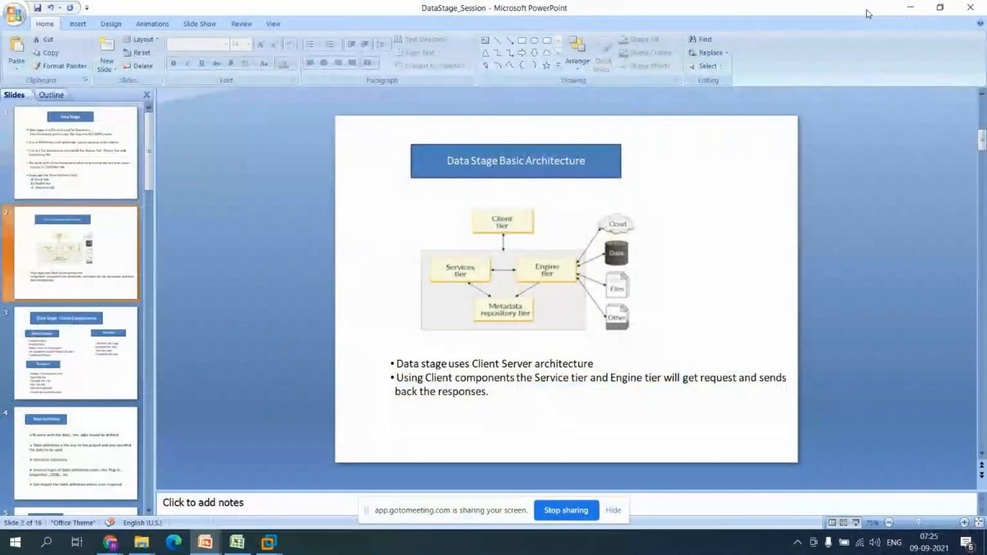
{"action": "left_click", "coordinate": [55, 437]}
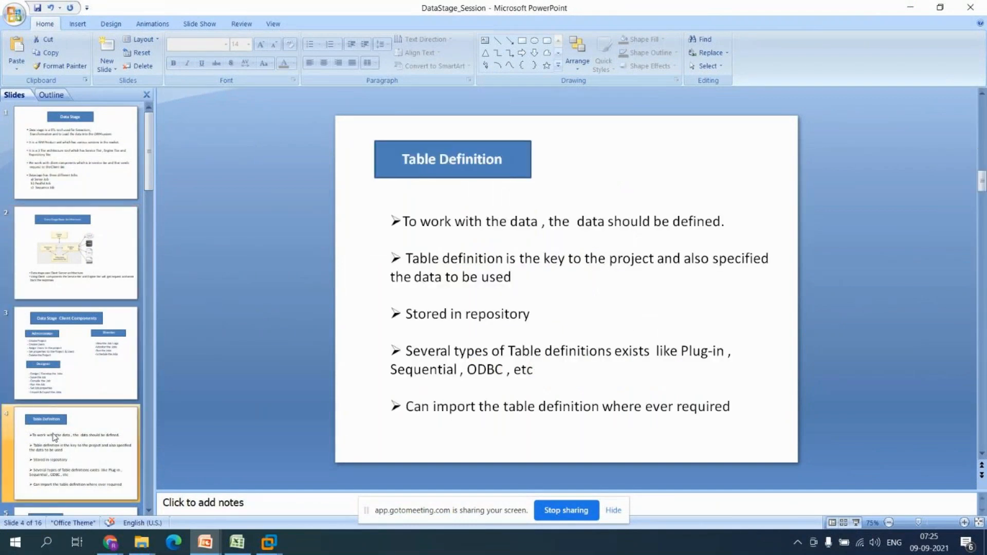
{"action": "key", "text": "Up"}
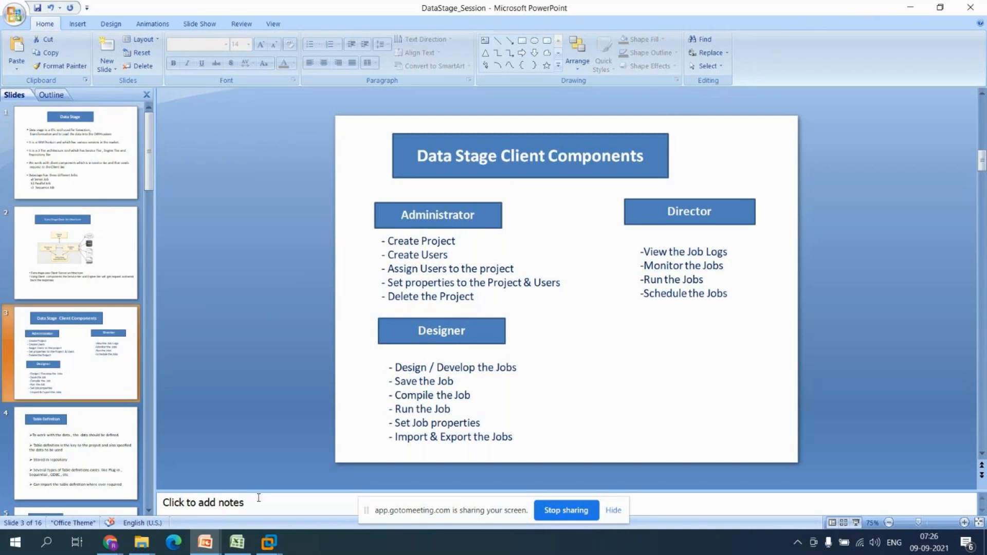
- Switch back to the DS11.5 virtual machine and close the DataStage Administration window
{"action": "mouse_move", "coordinate": [263, 551]}
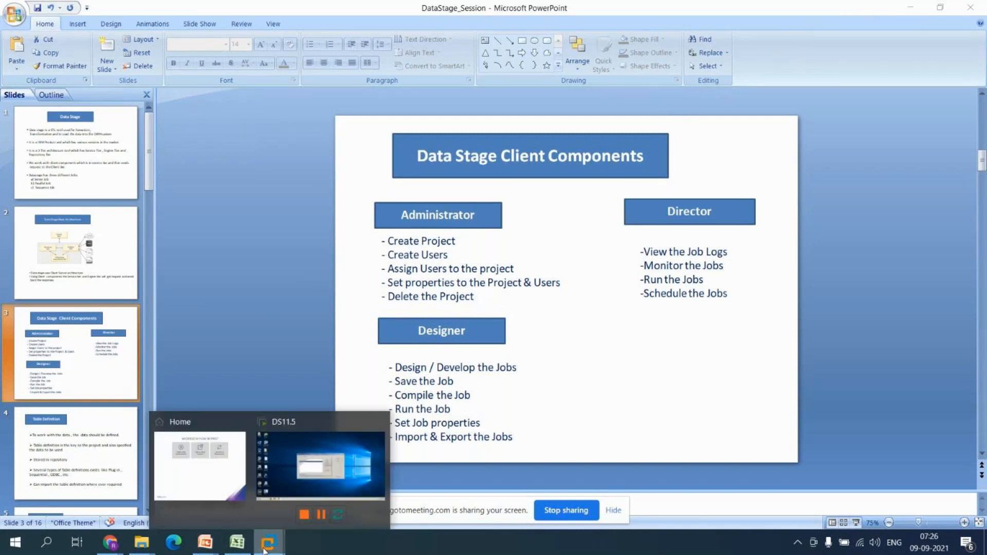
{"action": "left_click", "coordinate": [320, 465]}
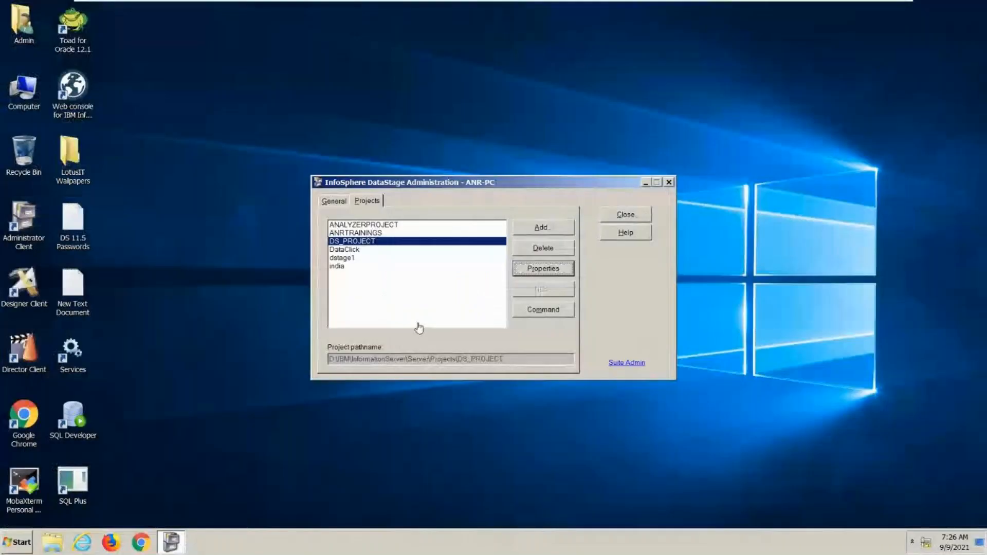
{"action": "left_click", "coordinate": [625, 218]}
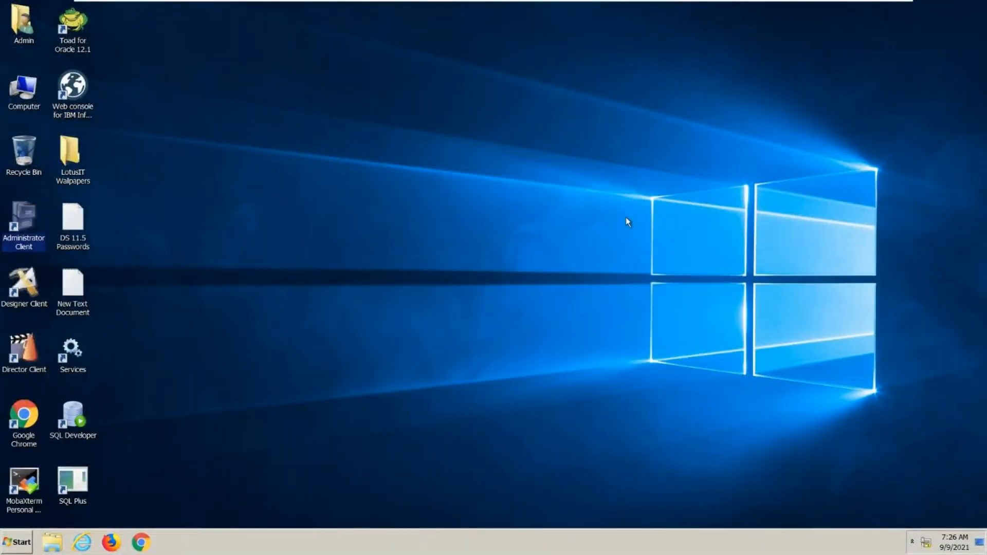
- Open the Designer client, enter the account password, accept the untrusted certificate and log in to project ANR-PC/DS_PROJECT
{"action": "double_click", "coordinate": [14, 293]}
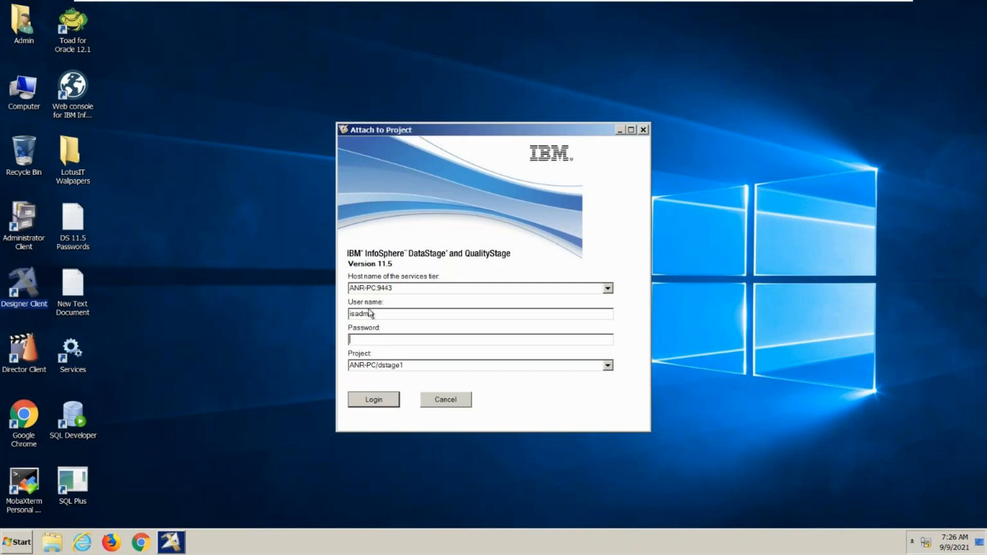
{"action": "left_click", "coordinate": [383, 340]}
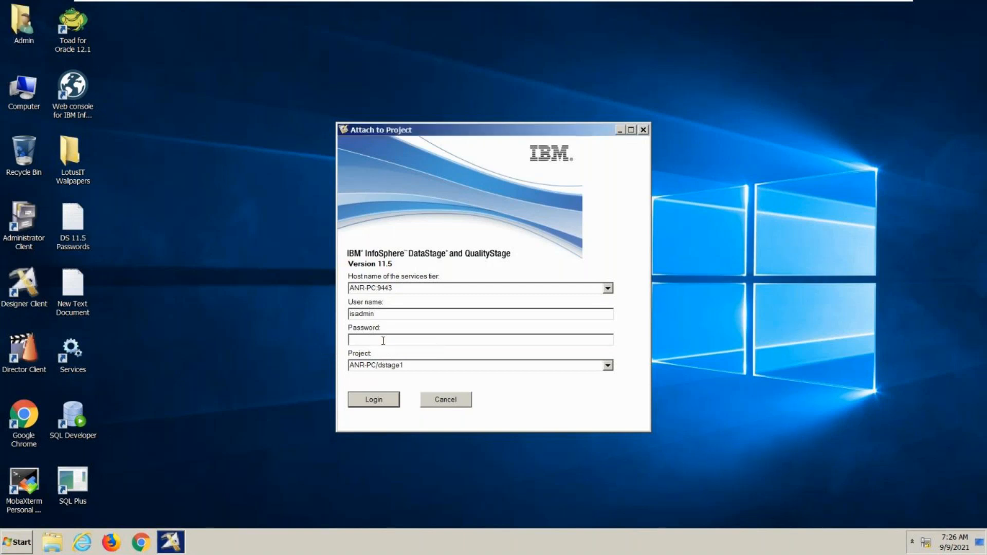
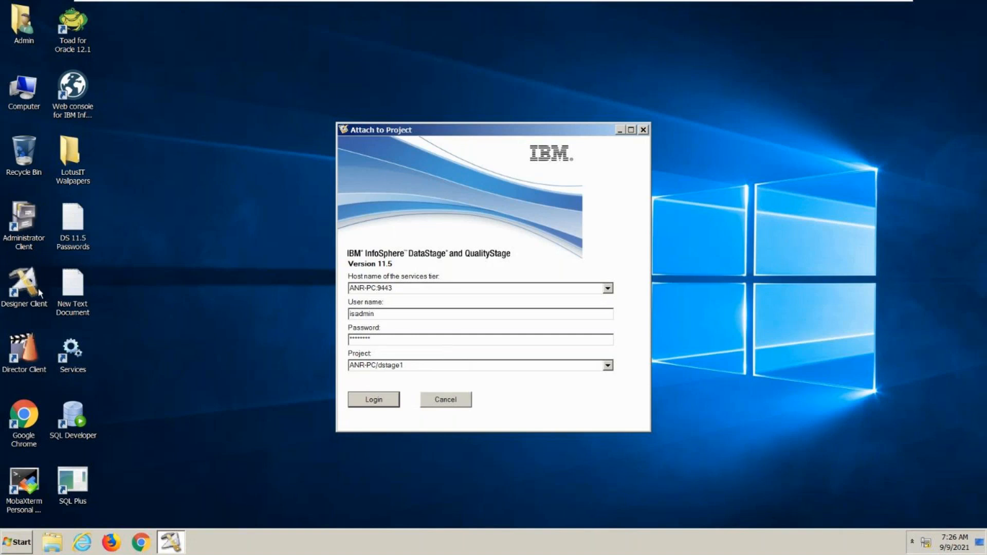
{"action": "left_click", "coordinate": [613, 370]}
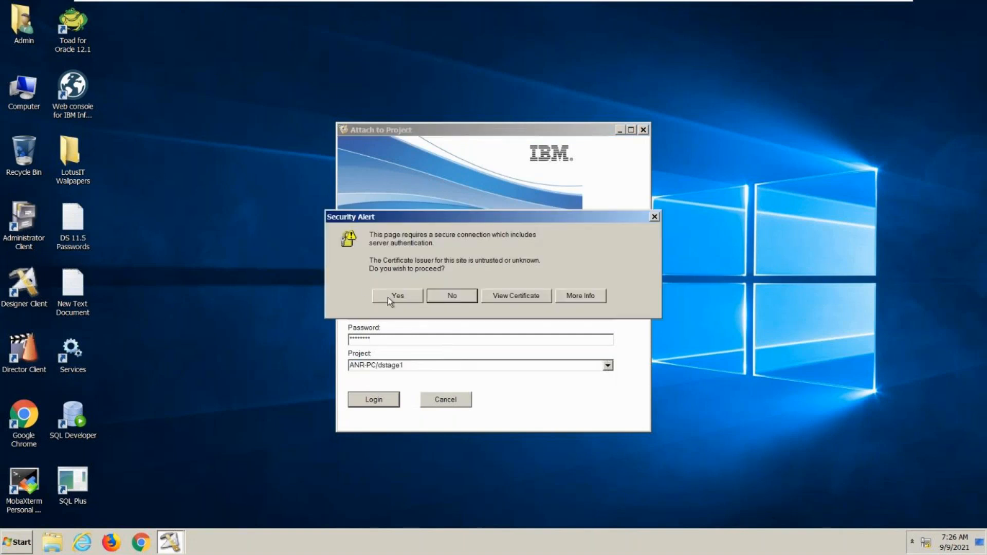
{"action": "left_click", "coordinate": [389, 297]}
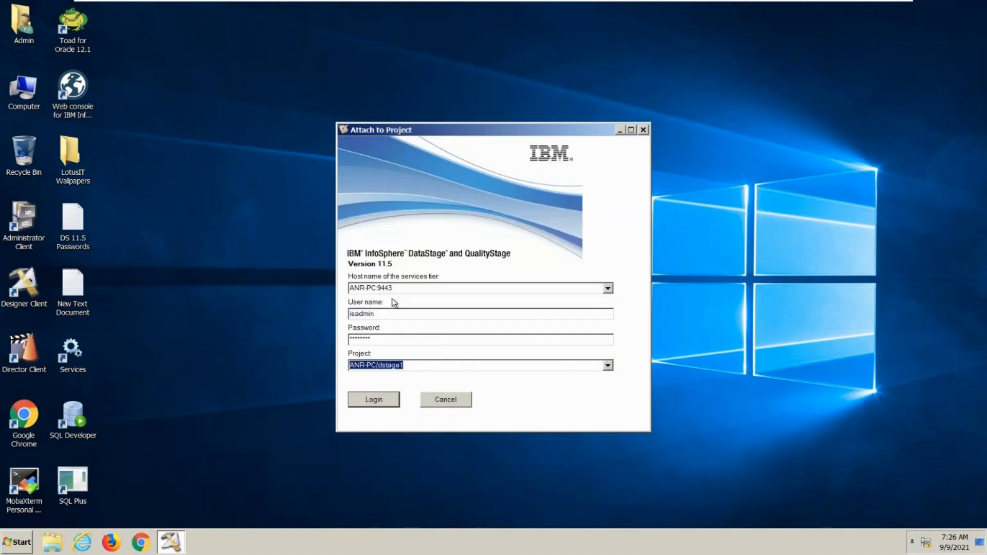
{"action": "left_click", "coordinate": [608, 366]}
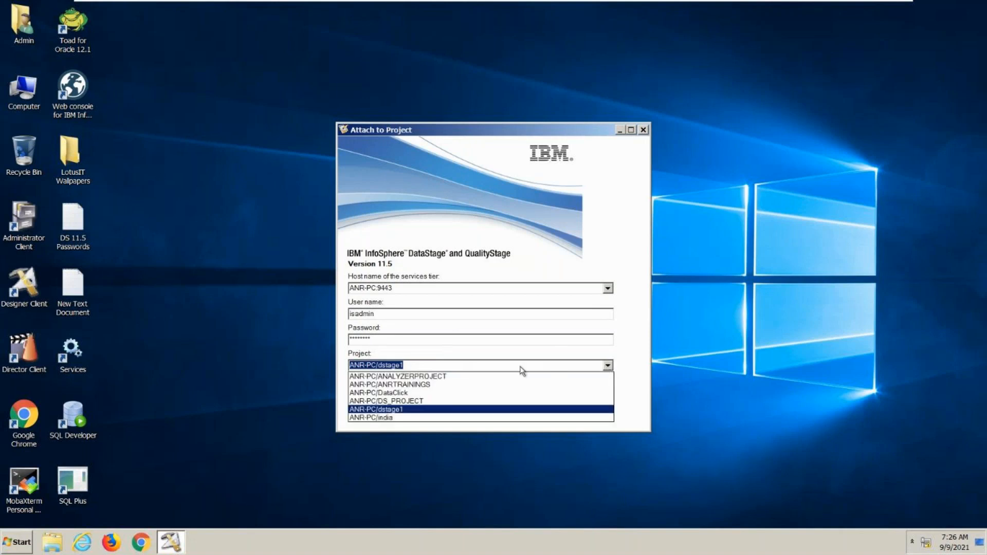
{"action": "left_click", "coordinate": [455, 402]}
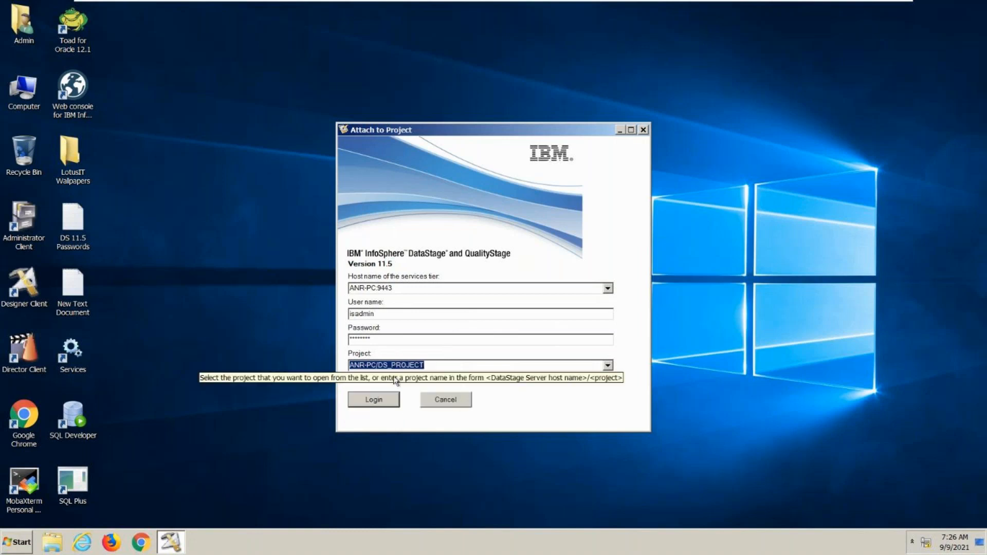
{"action": "left_click", "coordinate": [389, 401]}
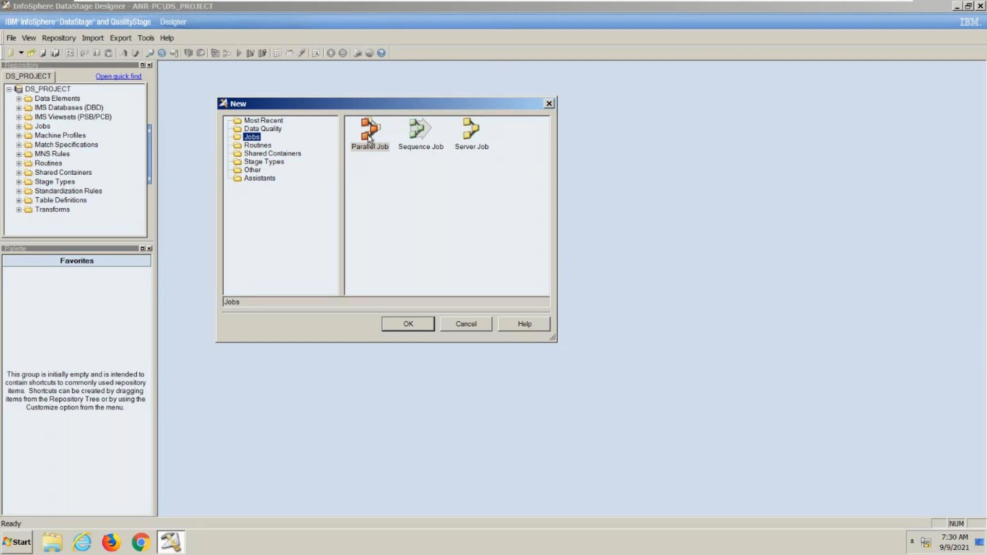
- Create a new server job and look through its Database, File and Processing palette stages
{"action": "double_click", "coordinate": [461, 142]}
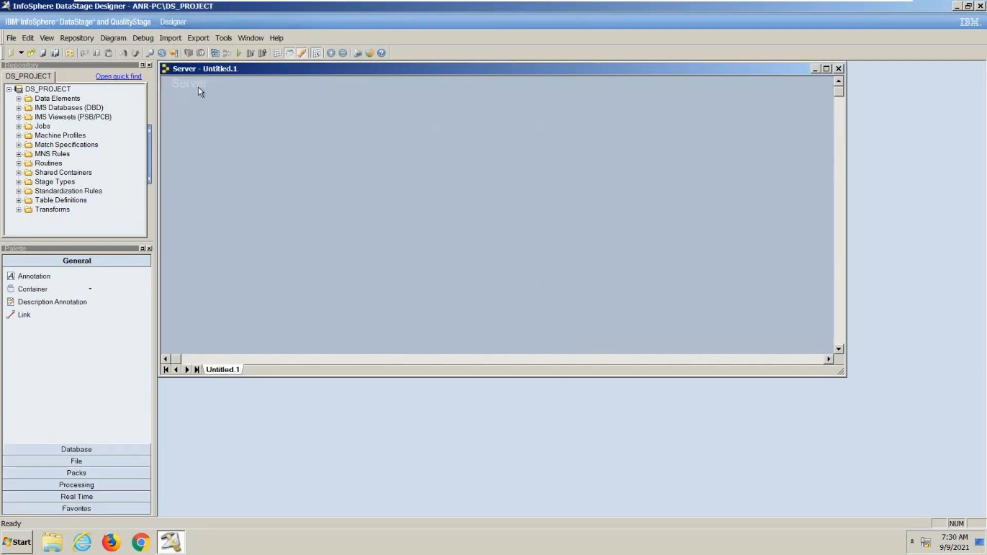
{"action": "left_click", "coordinate": [84, 448]}
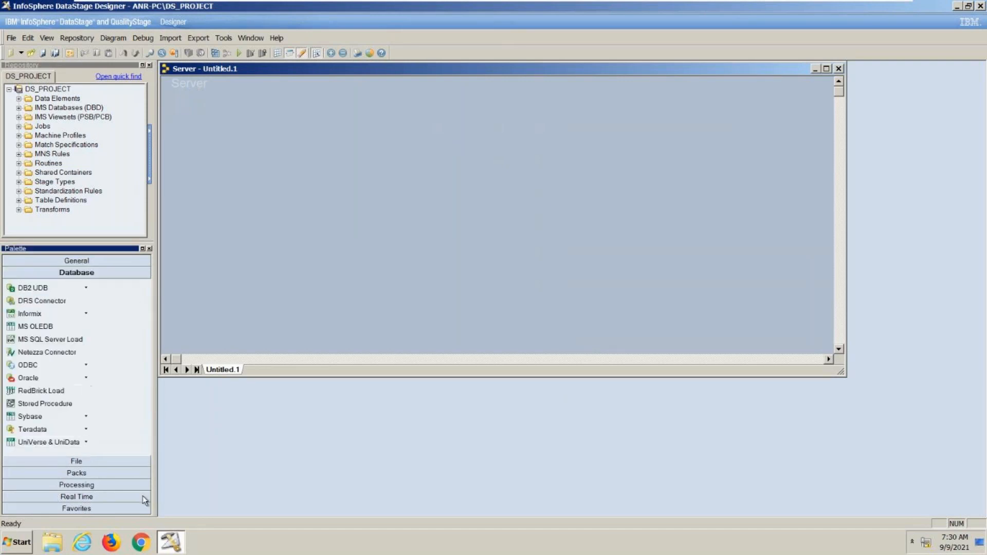
{"action": "left_click", "coordinate": [63, 461]}
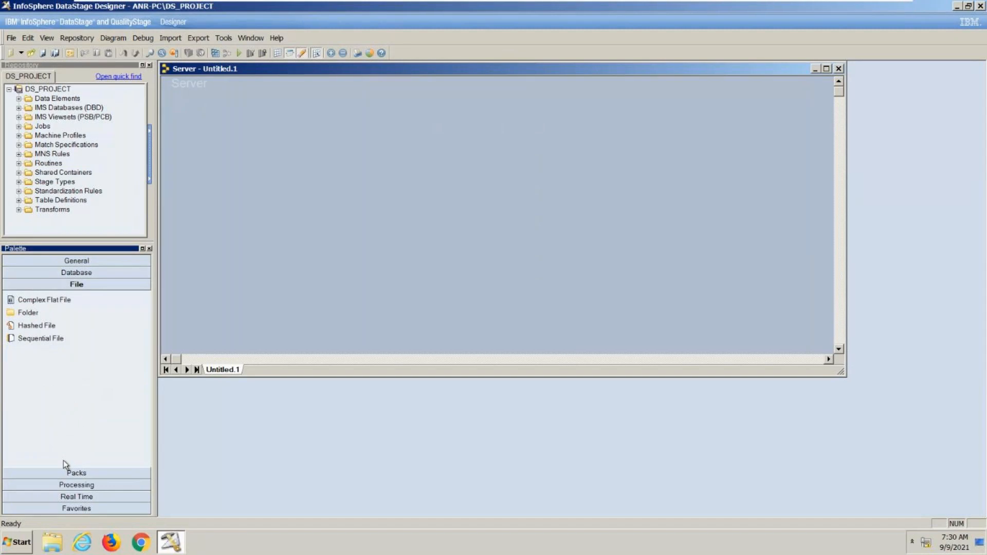
{"action": "left_click", "coordinate": [79, 482]}
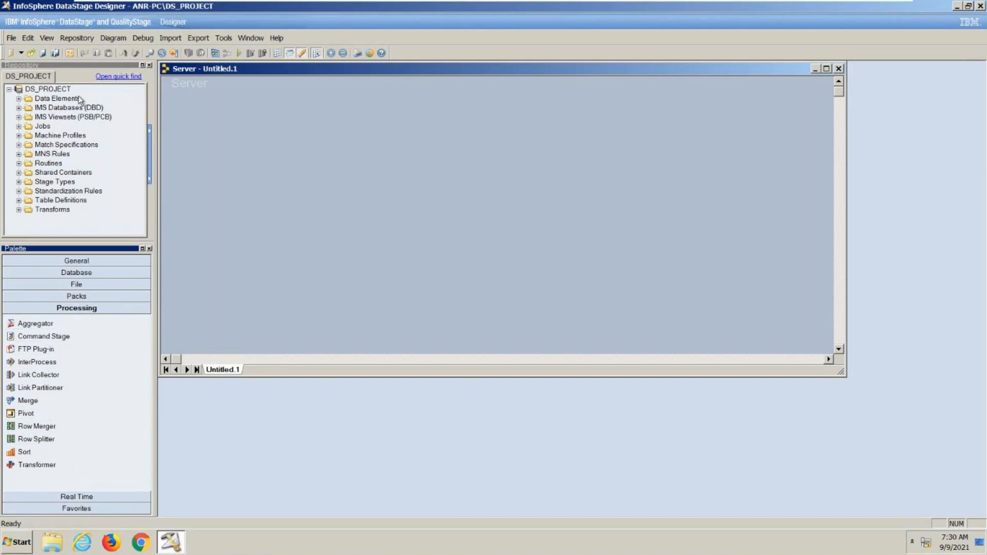
- Create a new parallel job and maximize its design canvas
{"action": "left_click", "coordinate": [11, 38]}
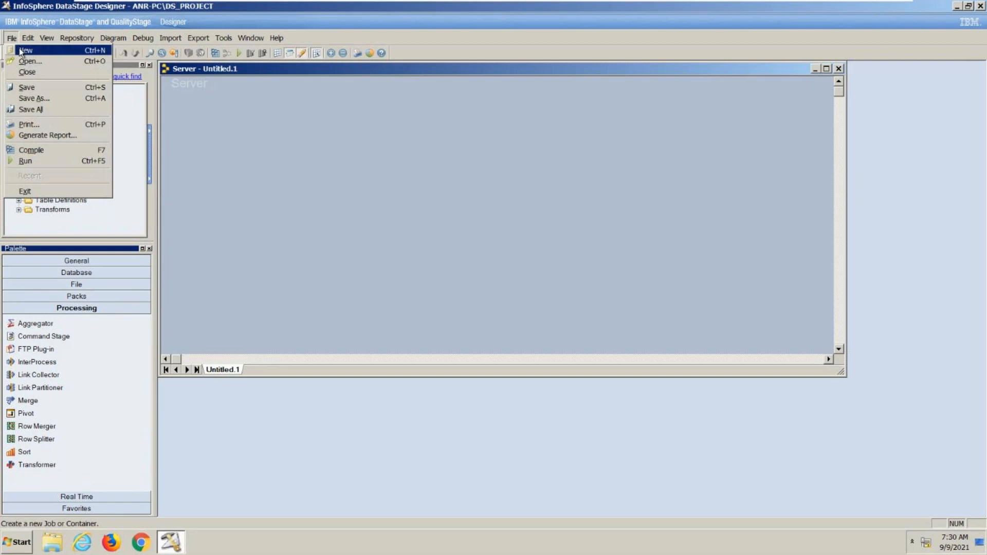
{"action": "left_click", "coordinate": [19, 49]}
{"action": "double_click", "coordinate": [416, 130]}
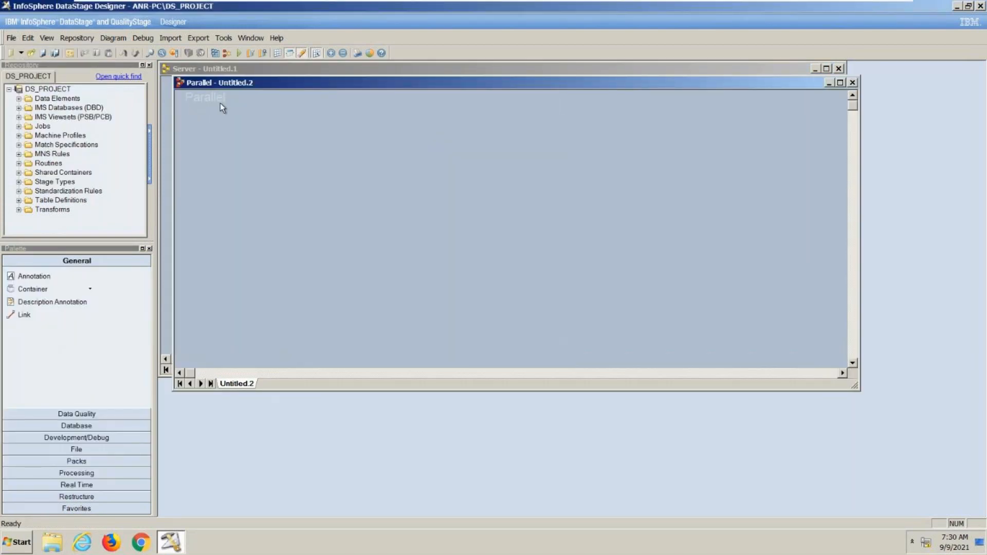
{"action": "double_click", "coordinate": [285, 85]}
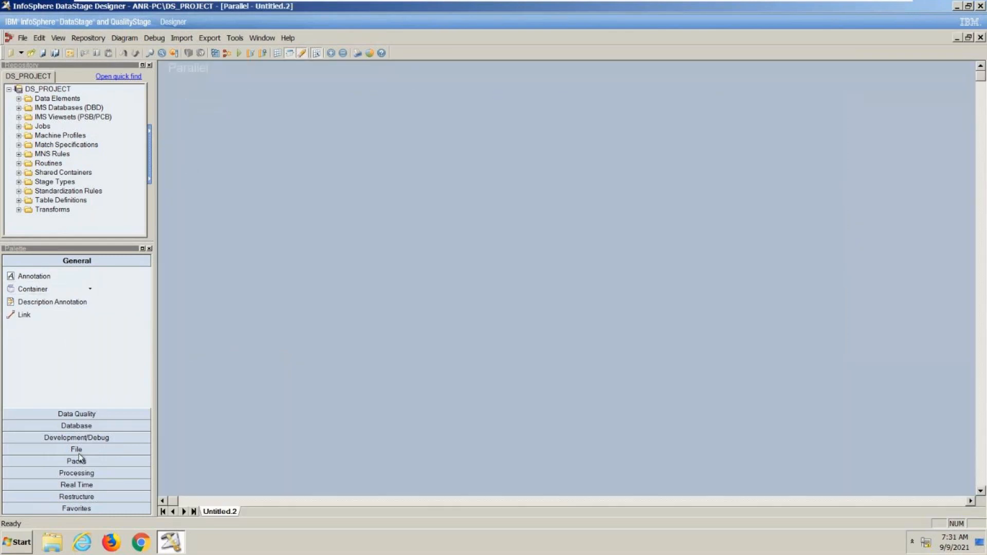
- Look through the Processing stages available for the parallel job
{"action": "left_click", "coordinate": [81, 472]}
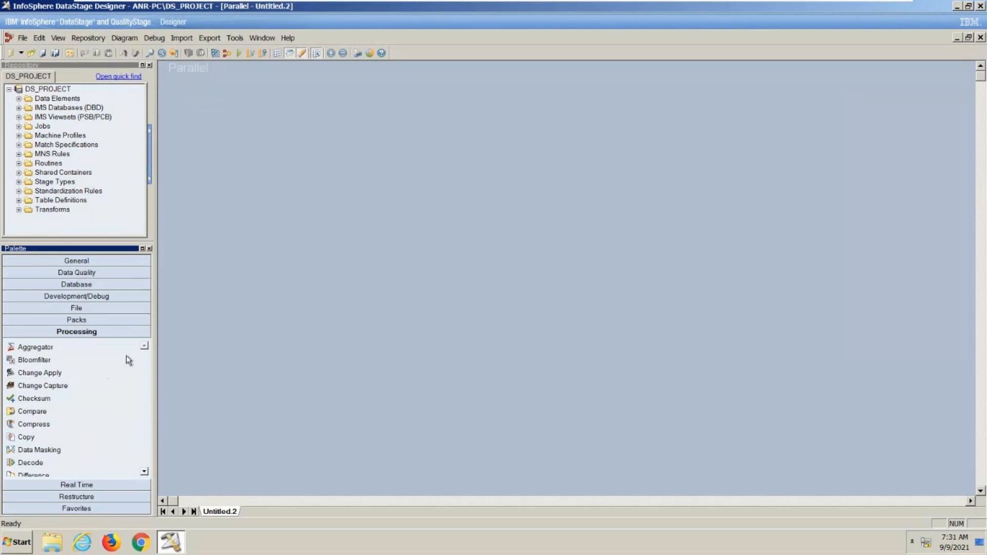
{"action": "left_click", "coordinate": [144, 471]}
{"action": "left_click", "coordinate": [146, 473]}
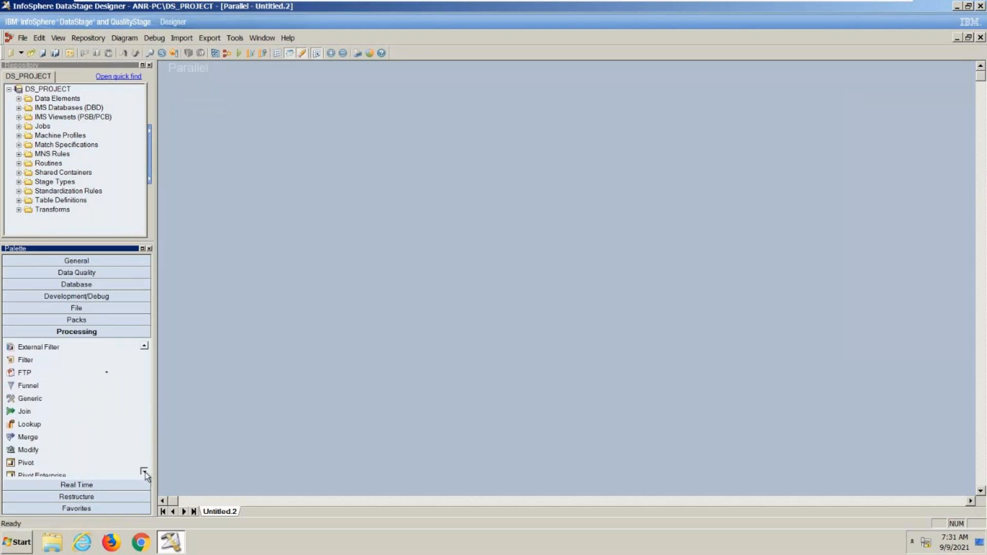
{"action": "left_click", "coordinate": [145, 472]}
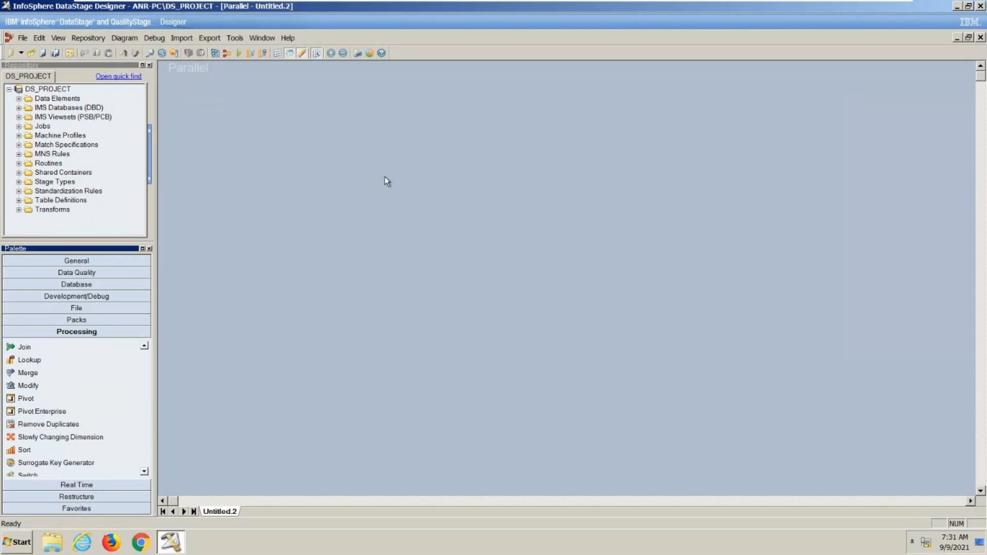
- Create another new server job with its canvas maximized to compare its Processing stages
{"action": "left_click", "coordinate": [23, 37]}
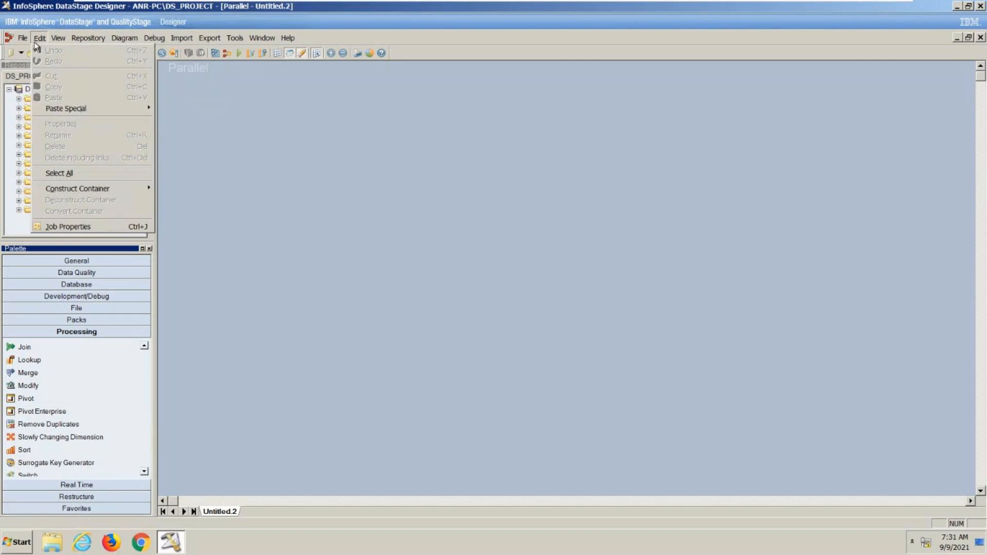
{"action": "left_click", "coordinate": [36, 50]}
{"action": "left_click", "coordinate": [416, 132]}
{"action": "double_click", "coordinate": [415, 133]}
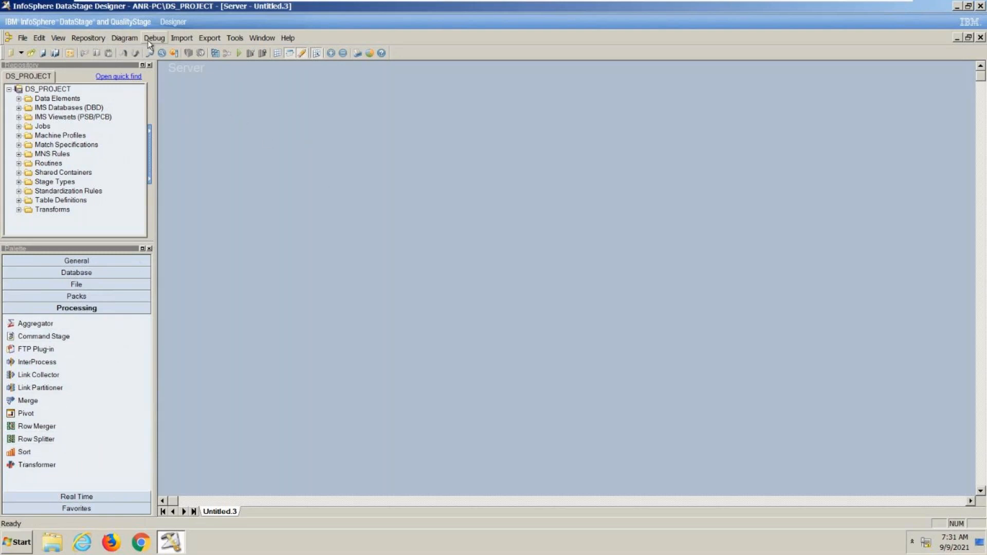
- Create a new sequence job and view its Sequence palette stages
{"action": "left_click", "coordinate": [29, 39]}
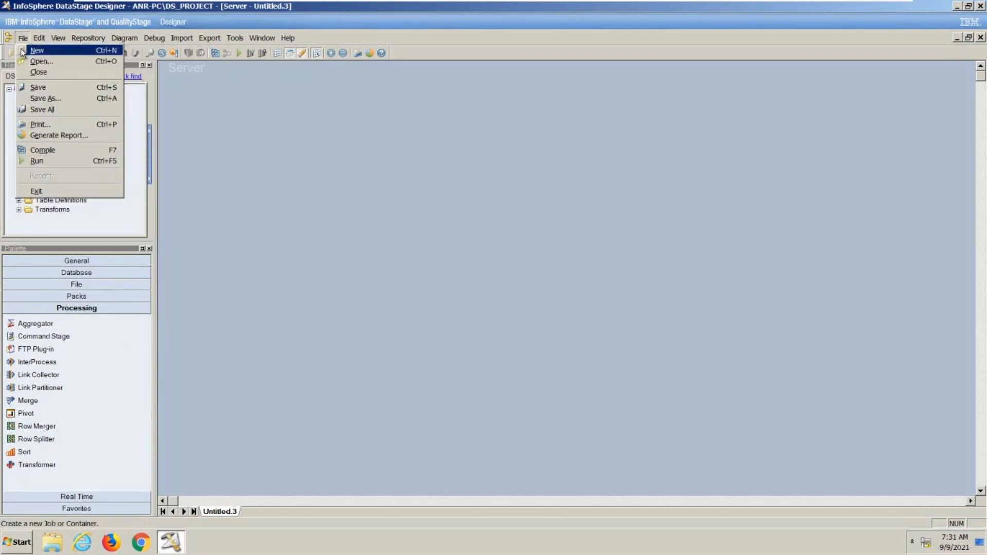
{"action": "left_click", "coordinate": [21, 48]}
{"action": "double_click", "coordinate": [474, 140]}
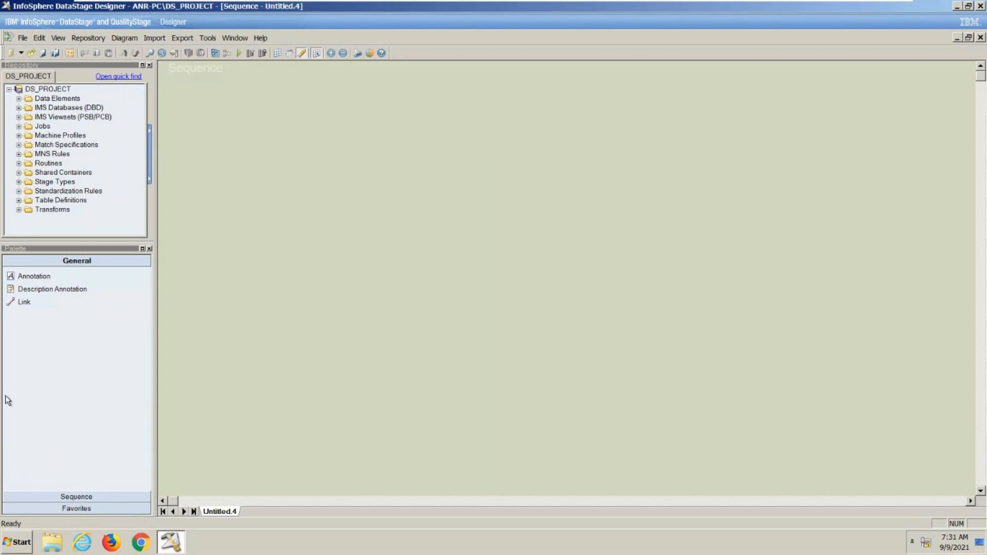
{"action": "left_click", "coordinate": [73, 496]}
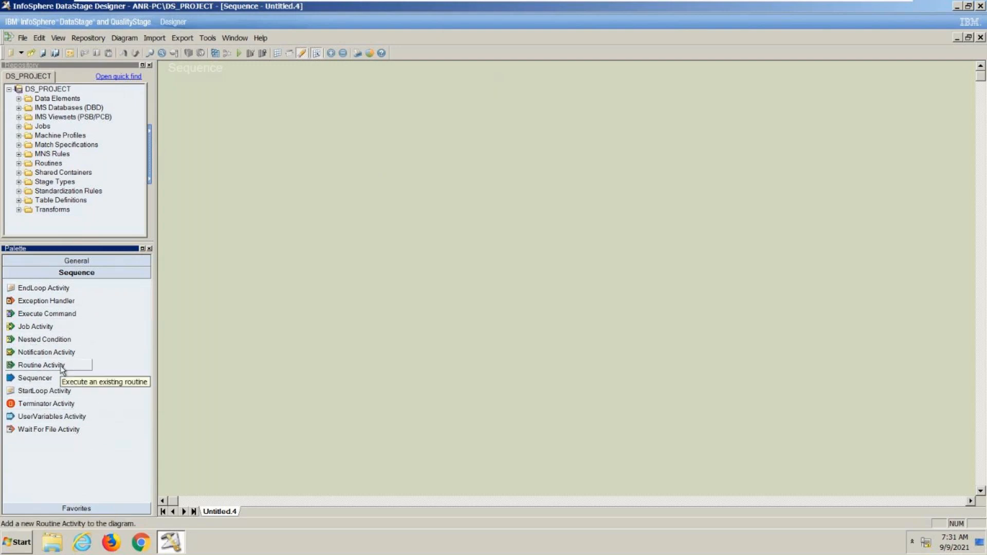
- Close all open jobs and create a new parallel job with its design canvas maximized
{"action": "left_click", "coordinate": [229, 39]}
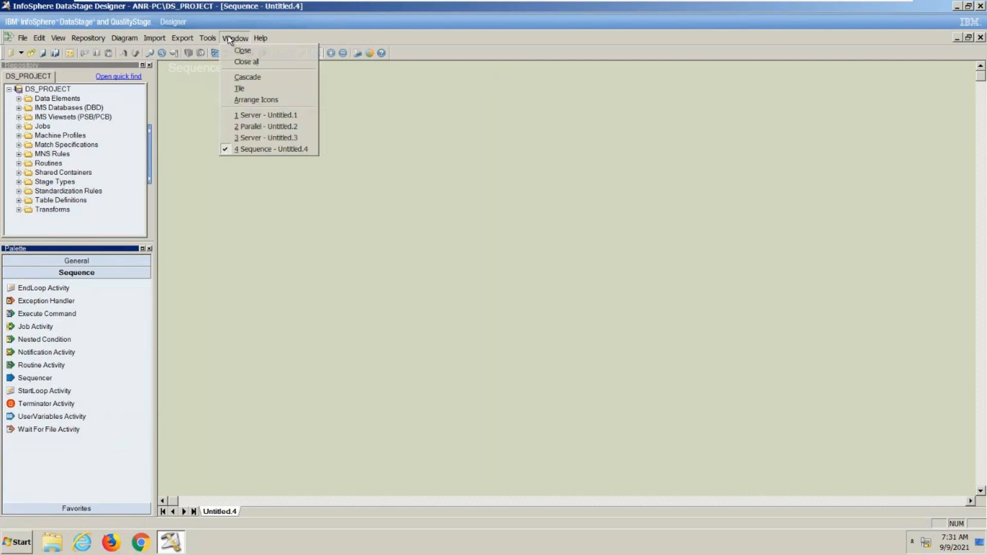
{"action": "left_click", "coordinate": [242, 62]}
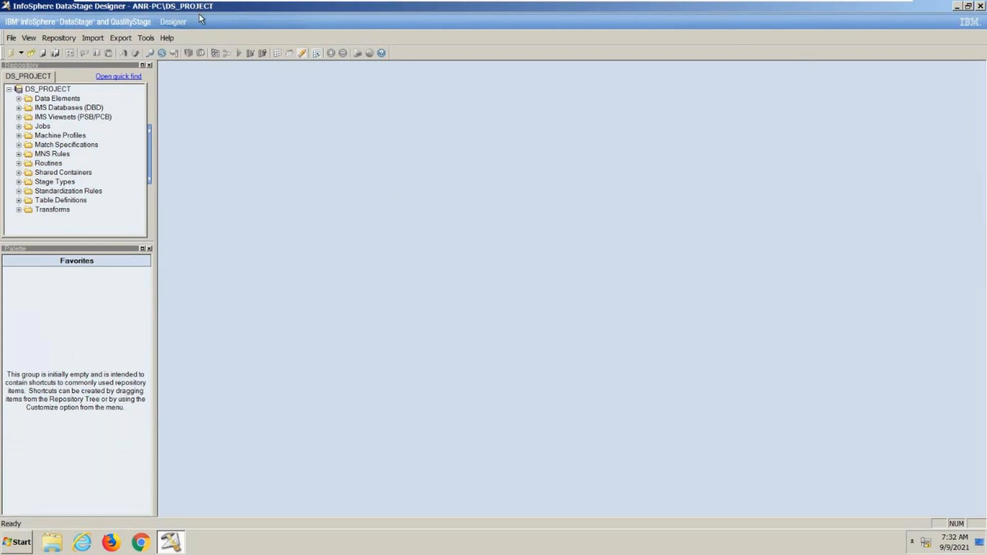
{"action": "left_click", "coordinate": [11, 38]}
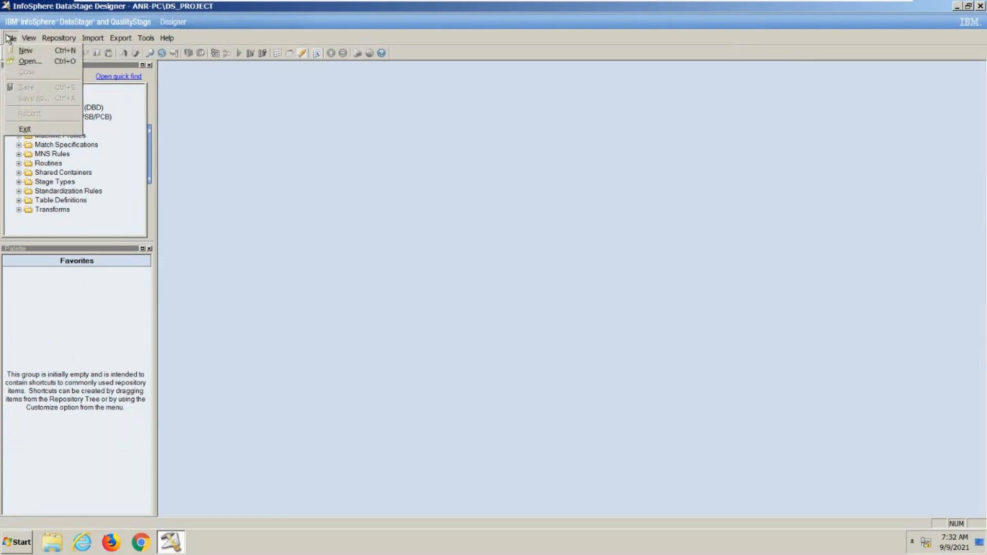
{"action": "left_click", "coordinate": [13, 53]}
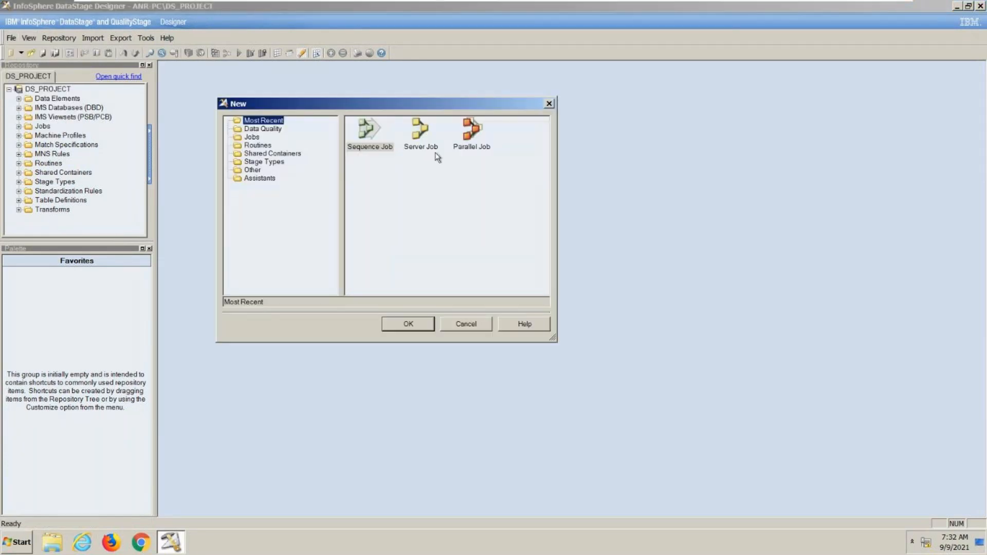
{"action": "double_click", "coordinate": [471, 146]}
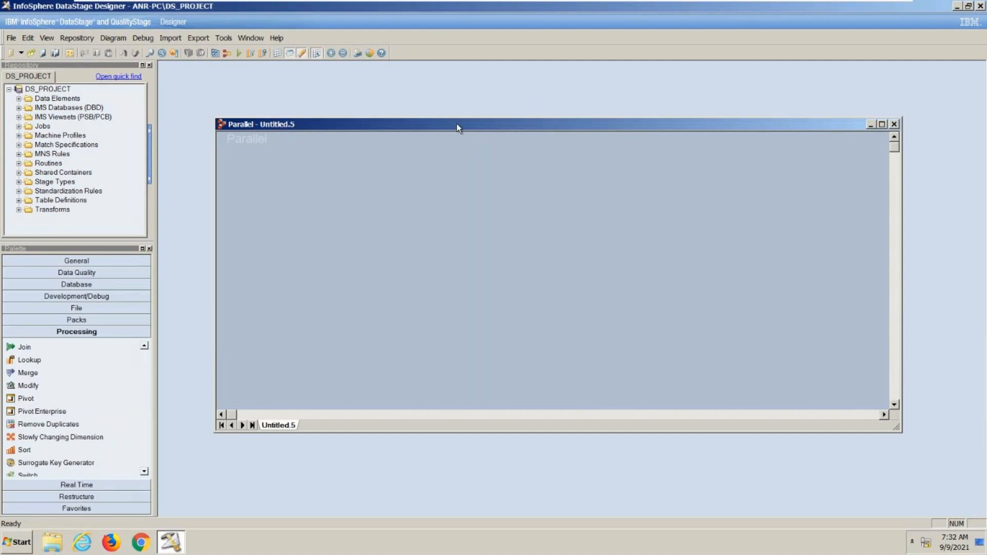
{"action": "double_click", "coordinate": [457, 124]}
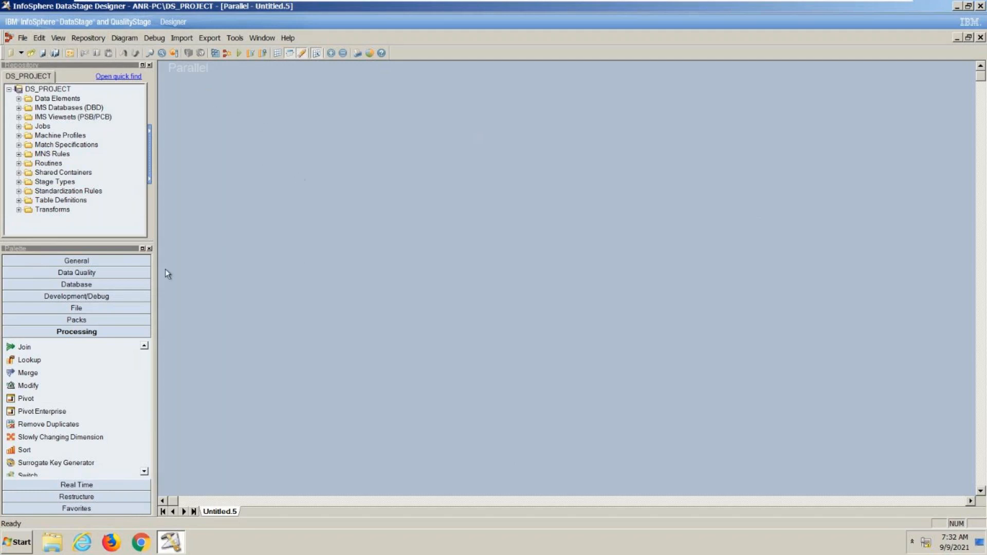
- Place two Sequential File stages side by side in the upper part of the parallel job canvas, leaving space between them
{"action": "left_click", "coordinate": [84, 310]}
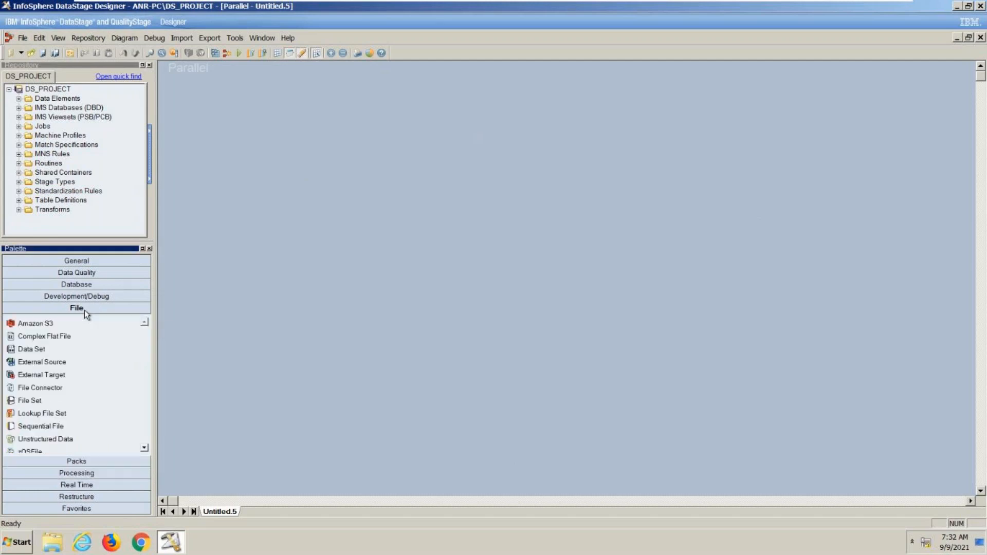
{"action": "left_click_drag", "start_coordinate": [59, 426], "coordinate": [281, 172]}
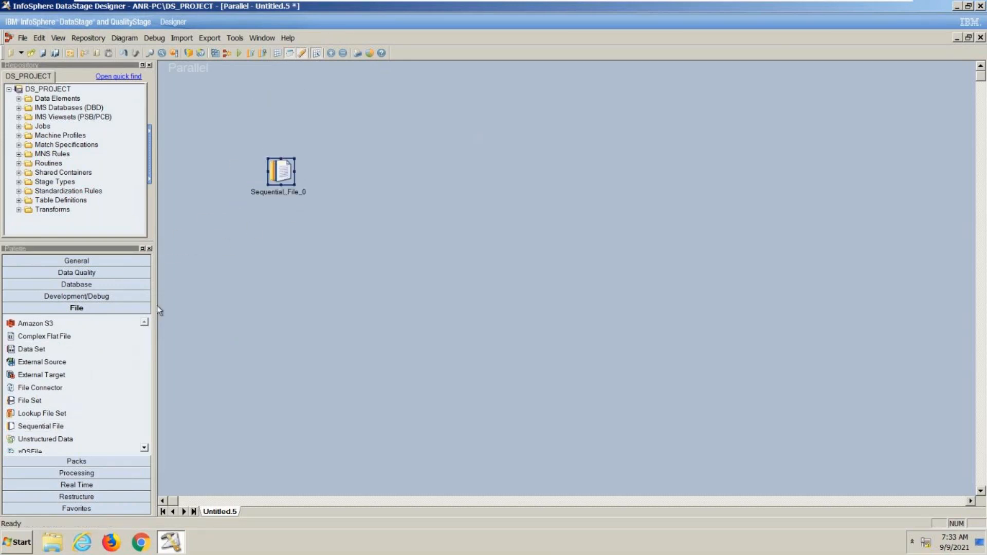
{"action": "left_click", "coordinate": [52, 426]}
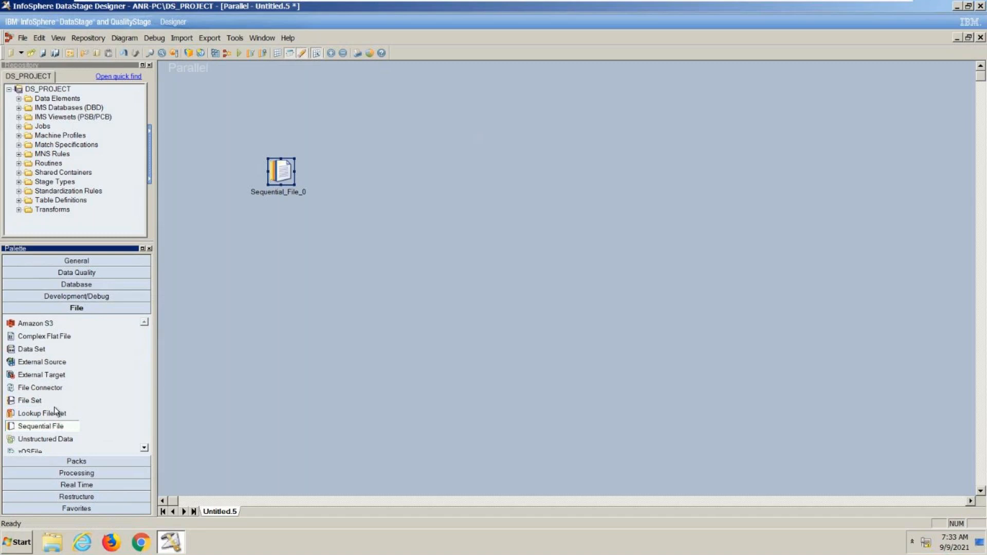
{"action": "left_click_drag", "start_coordinate": [57, 428], "coordinate": [575, 170]}
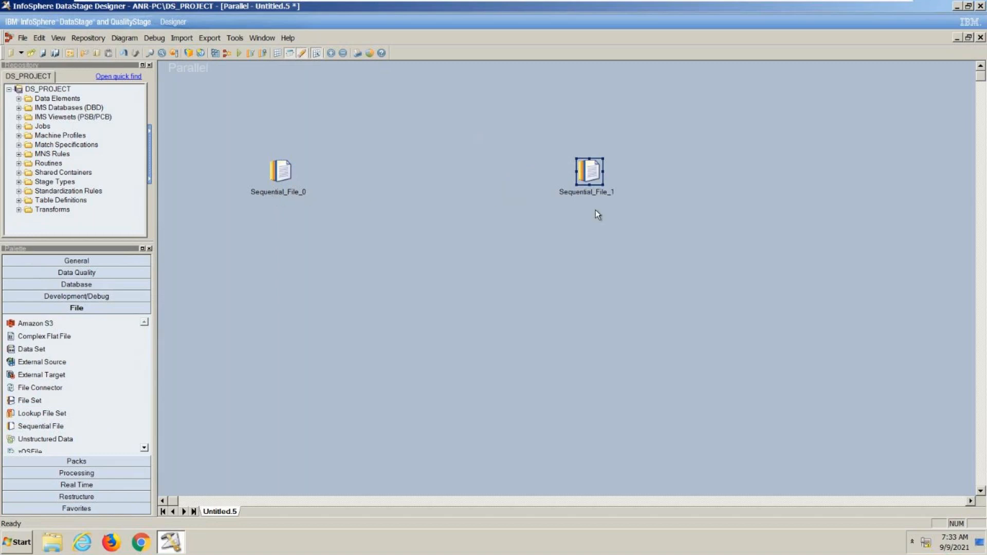
- Add a third Sequential File stage below the other two and delete it
{"action": "left_click_drag", "start_coordinate": [56, 427], "coordinate": [512, 318]}
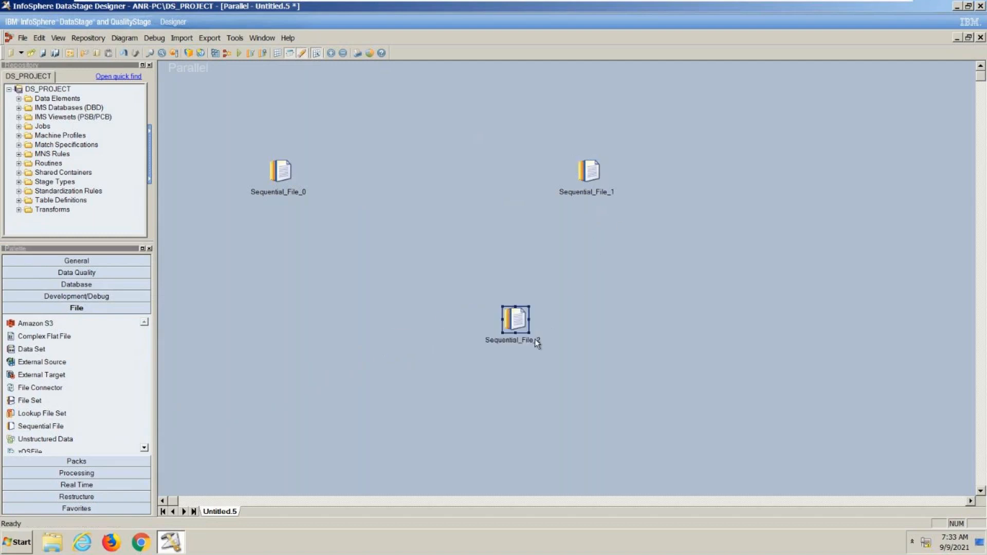
{"action": "key", "text": "Delete"}
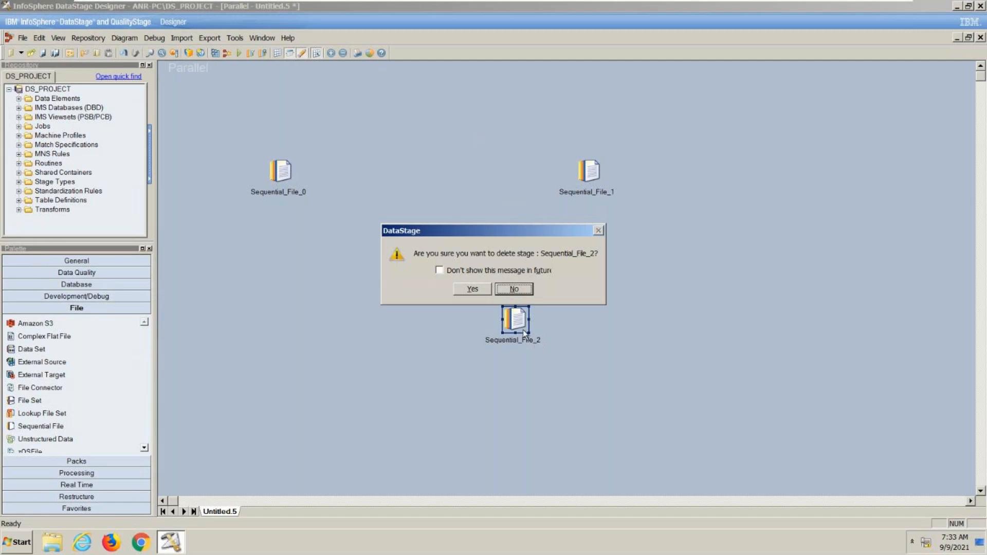
{"action": "left_click", "coordinate": [472, 289]}
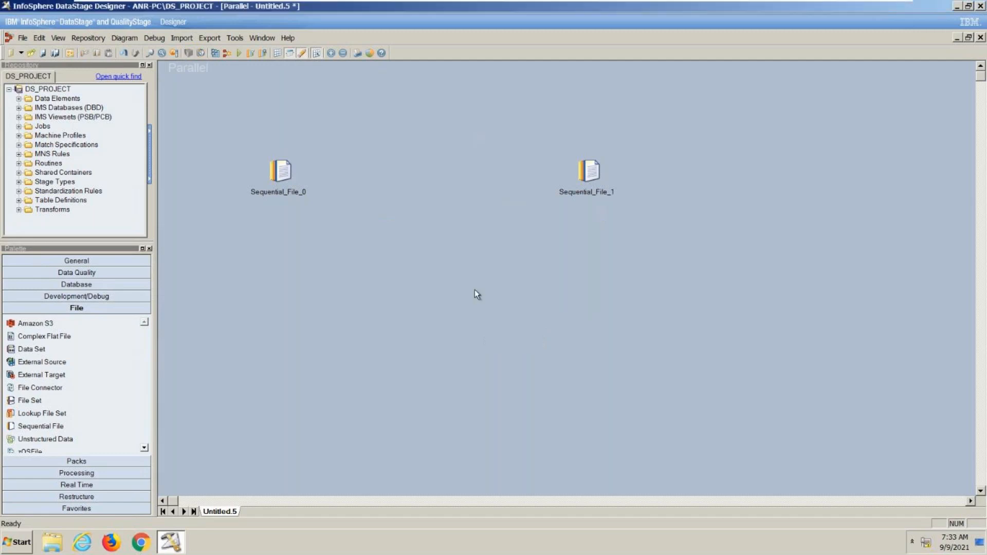
- Rename the first Sequential File stage as Source and the second one as Target
{"action": "left_click", "coordinate": [289, 193]}
{"action": "left_click", "coordinate": [288, 193]}
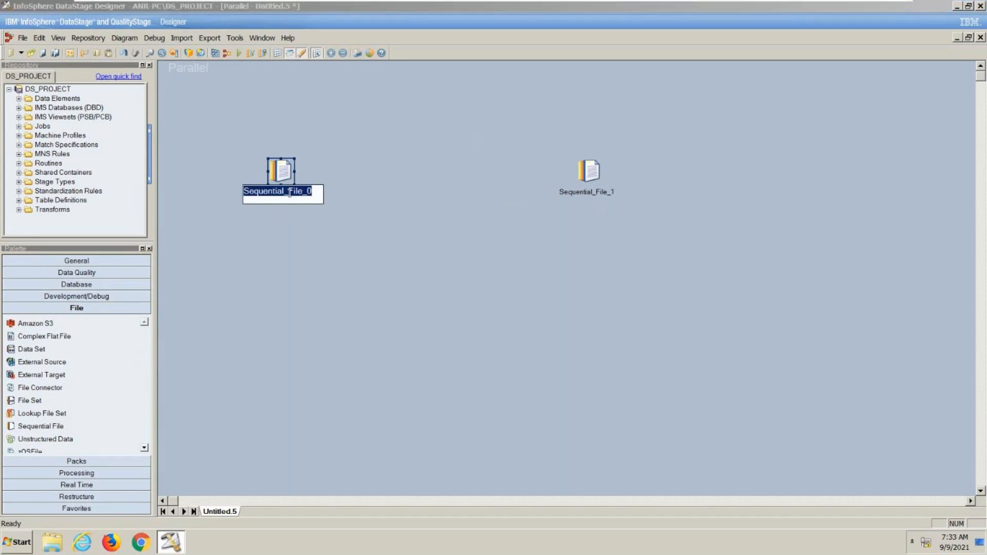
{"action": "type", "text": "Source1"}
{"action": "key", "text": "BackSpace"}
{"action": "left_click", "coordinate": [579, 199]}
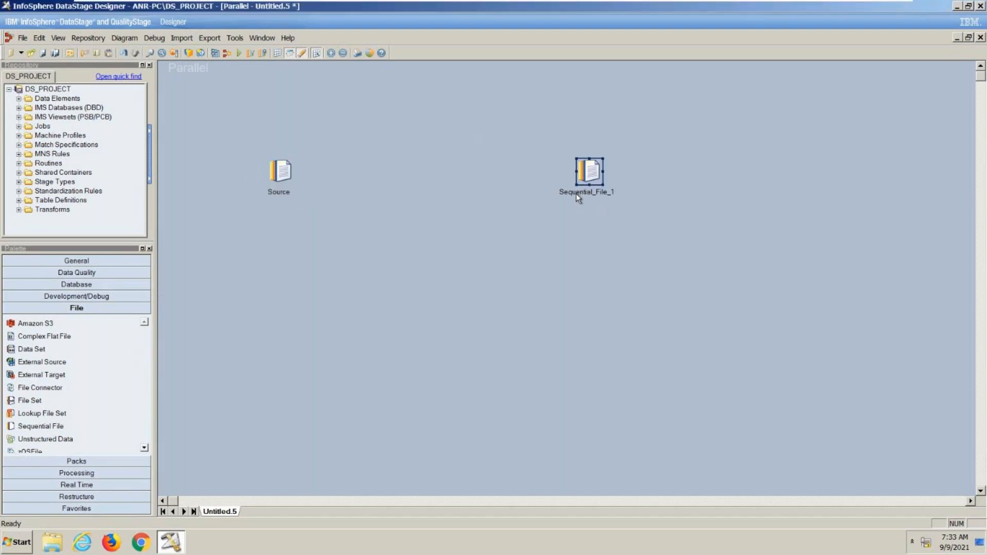
{"action": "left_click", "coordinate": [576, 194]}
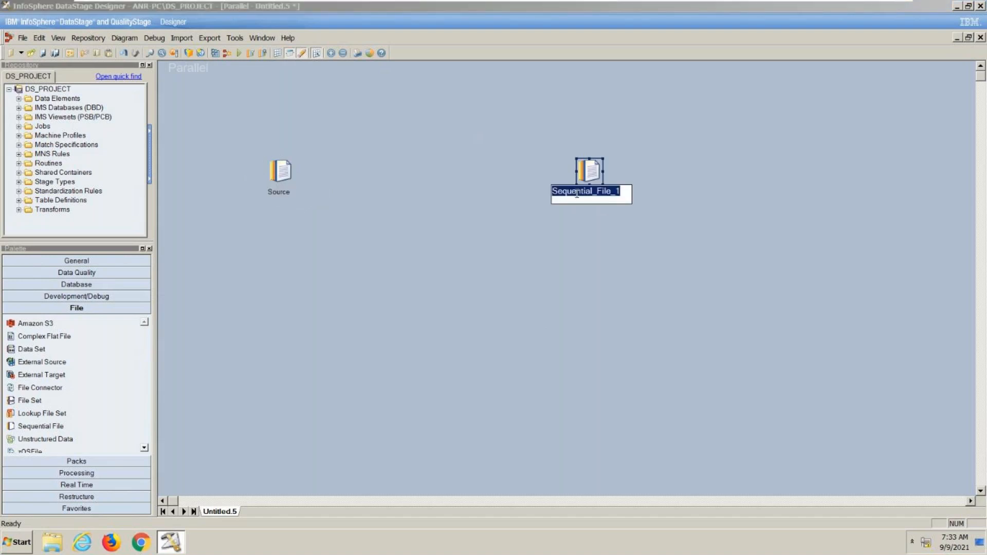
{"action": "type", "text": "Target"}
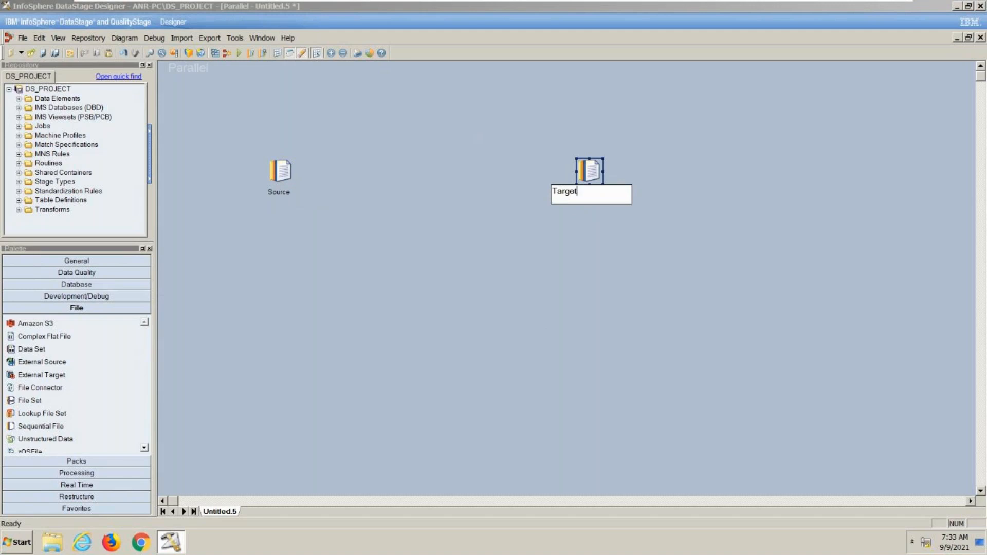
{"action": "left_click", "coordinate": [560, 263]}
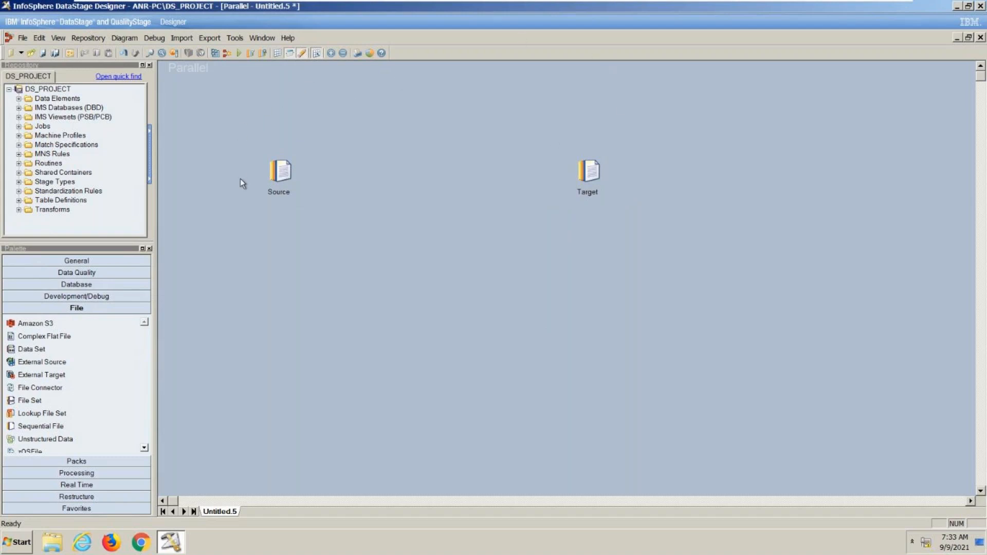
- Place a Sort processing stage between the Source and Target stages
{"action": "left_click", "coordinate": [55, 484]}
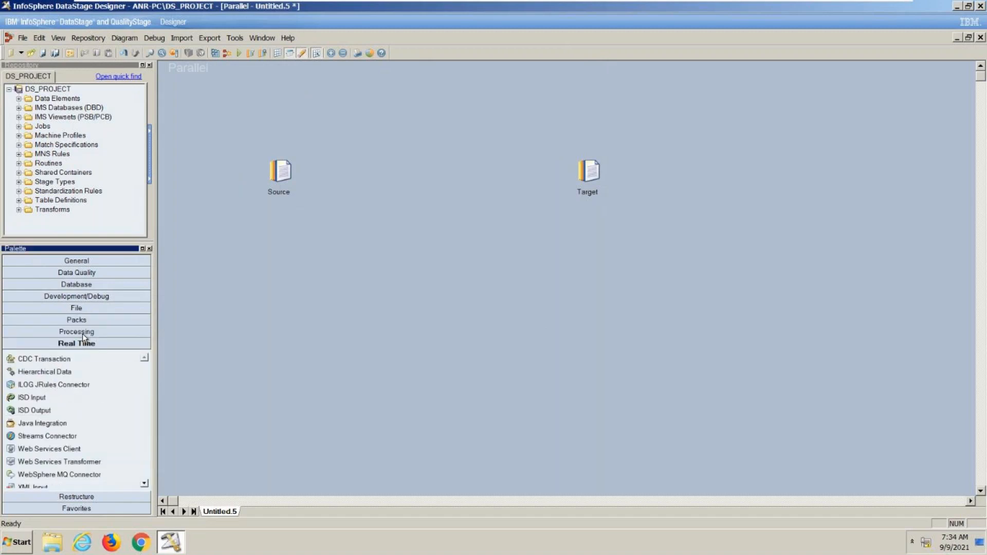
{"action": "left_click", "coordinate": [82, 331]}
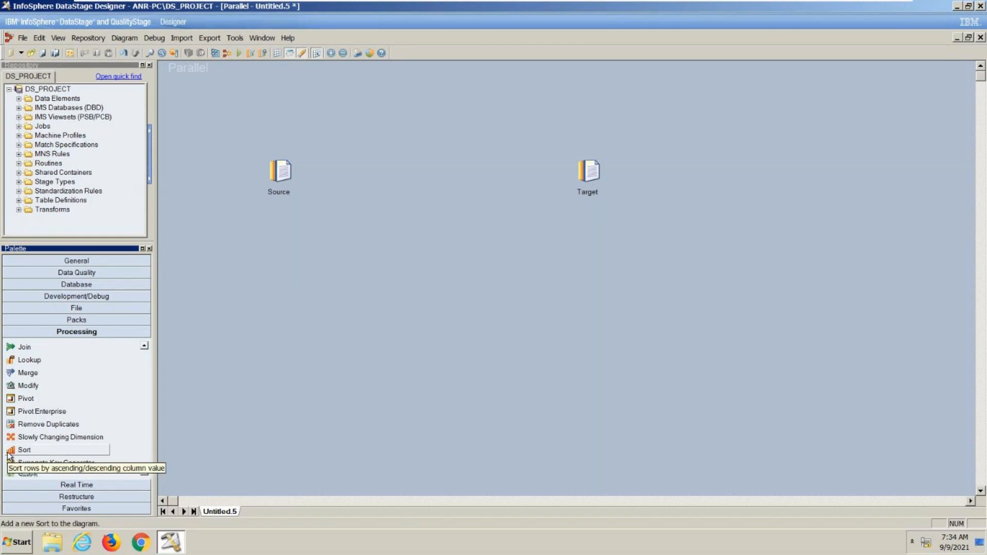
{"action": "left_click_drag", "start_coordinate": [8, 455], "coordinate": [399, 161]}
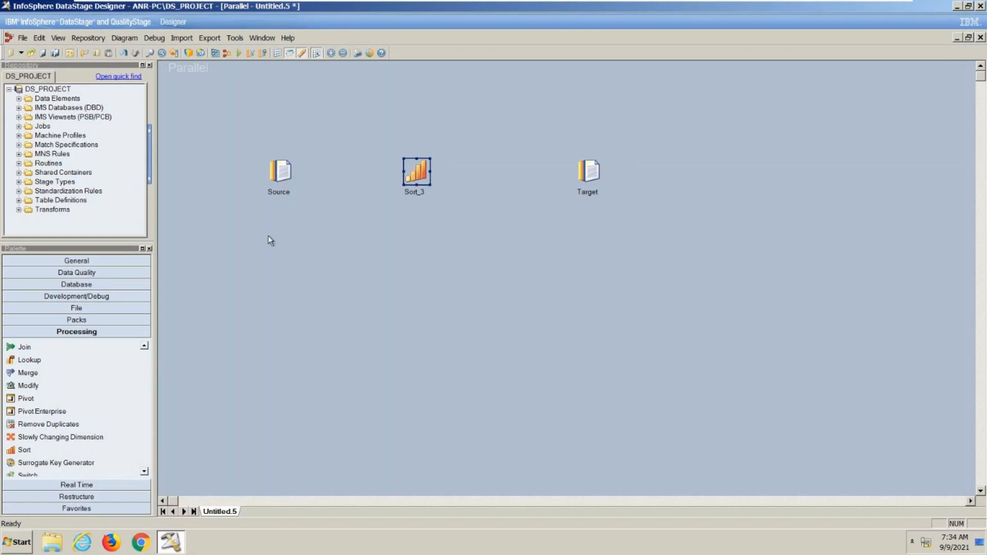
- Link the Source stage to the Sort stage and the Sort stage to the Target stage, then select the Source-to-Sort link
{"action": "left_click", "coordinate": [272, 175]}
{"action": "left_click", "coordinate": [425, 177]}
{"action": "left_click", "coordinate": [589, 170]}
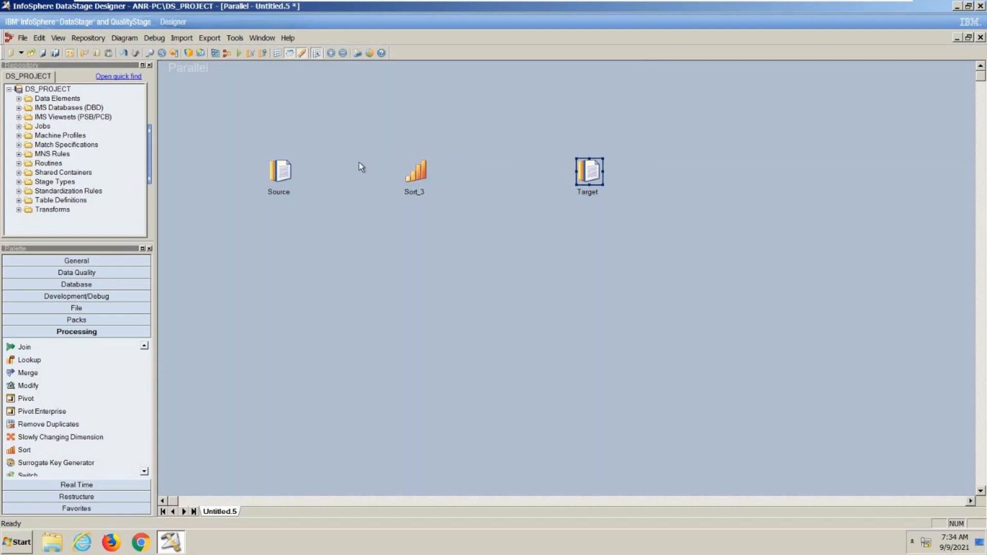
{"action": "left_click", "coordinate": [287, 172]}
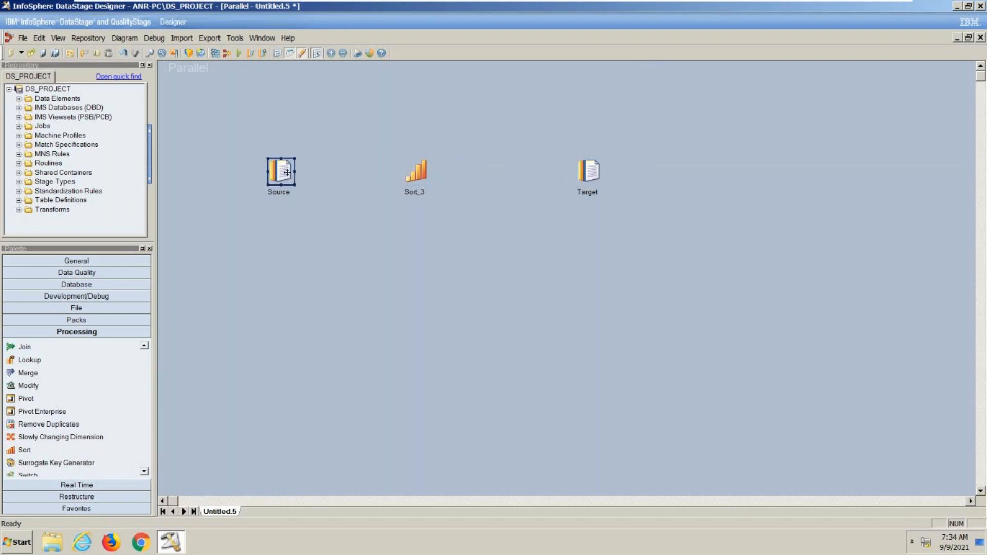
{"action": "left_click_drag", "start_coordinate": [287, 173], "coordinate": [447, 114]}
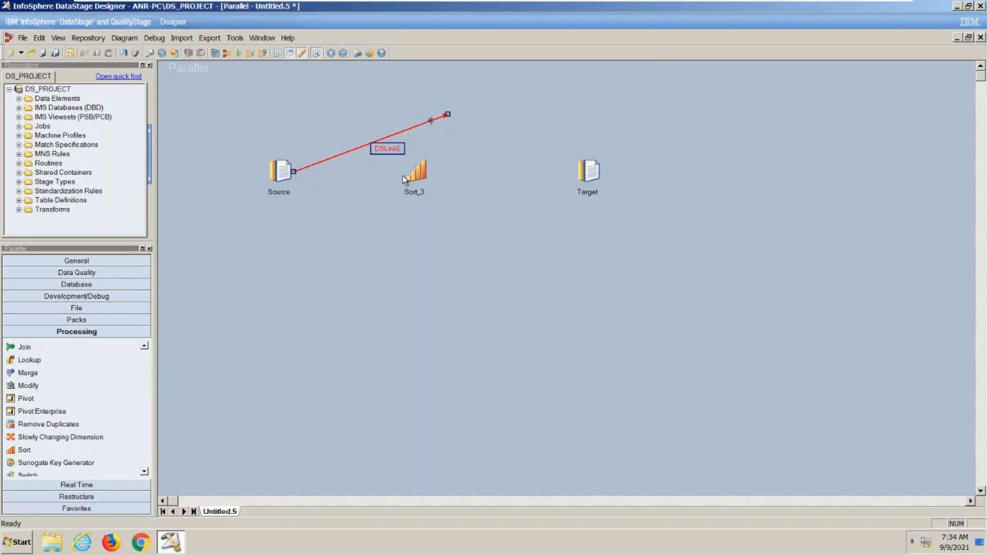
{"action": "left_click_drag", "start_coordinate": [446, 113], "coordinate": [419, 175]}
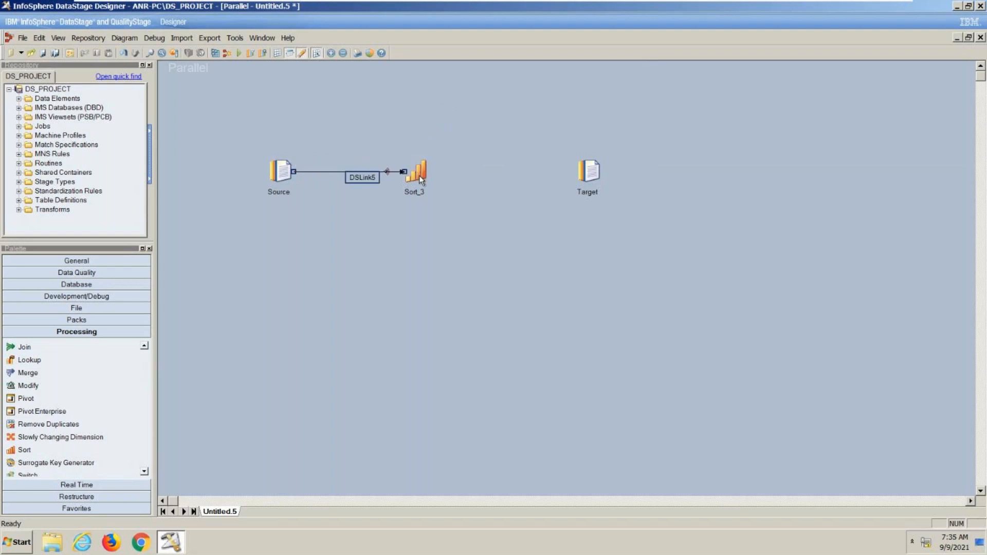
{"action": "left_click_drag", "start_coordinate": [419, 176], "coordinate": [590, 175]}
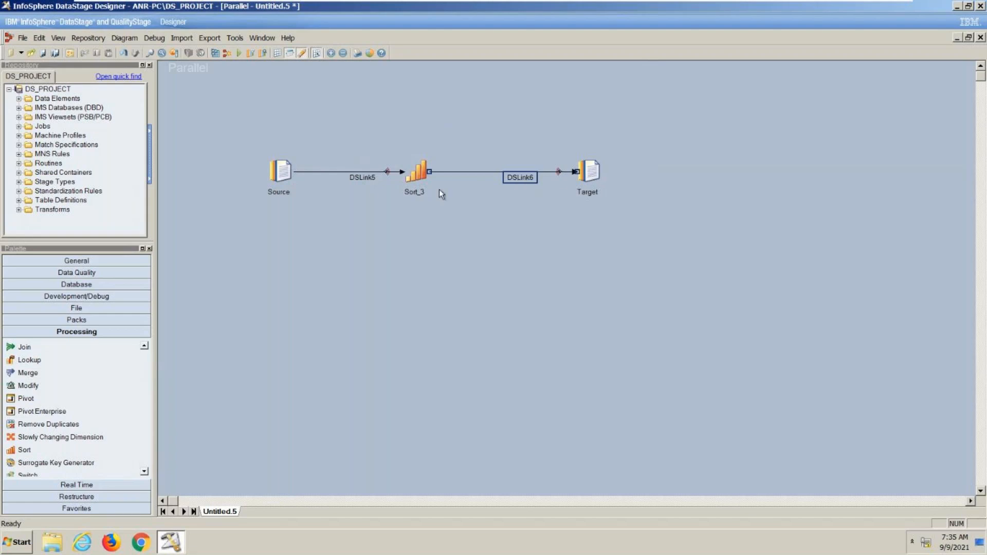
{"action": "left_click", "coordinate": [342, 172]}
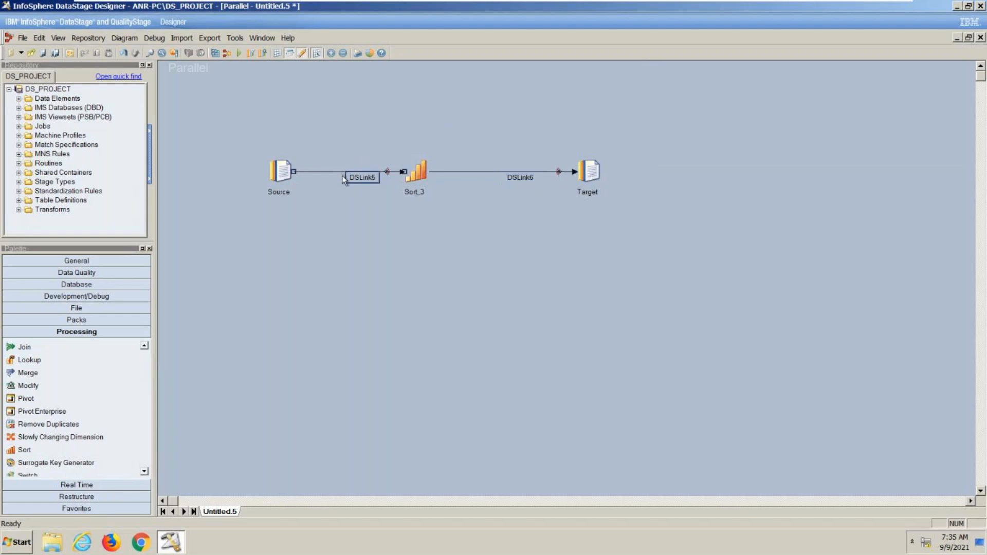
- Rename the link between the Source and Sort stages as src_lnk
{"action": "left_click", "coordinate": [523, 177]}
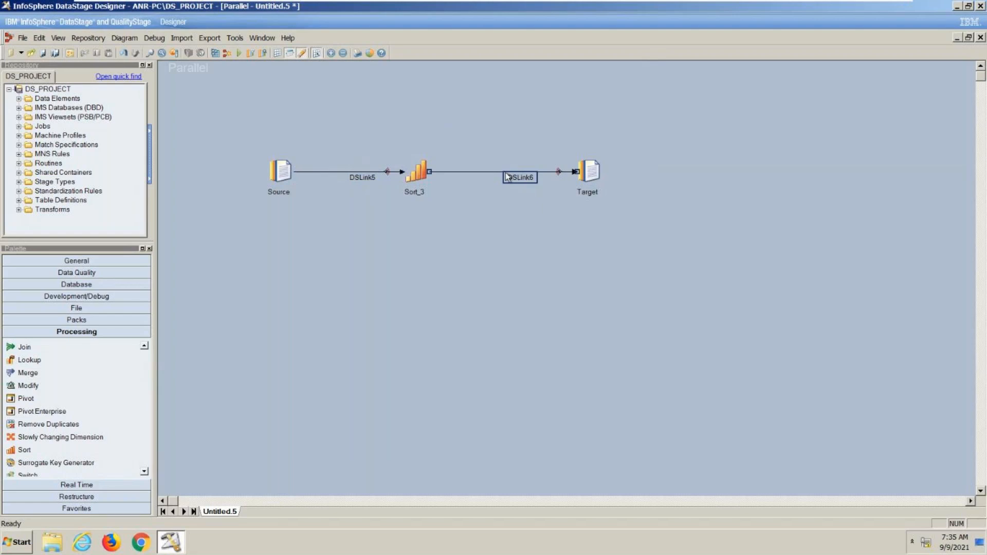
{"action": "left_click", "coordinate": [358, 177]}
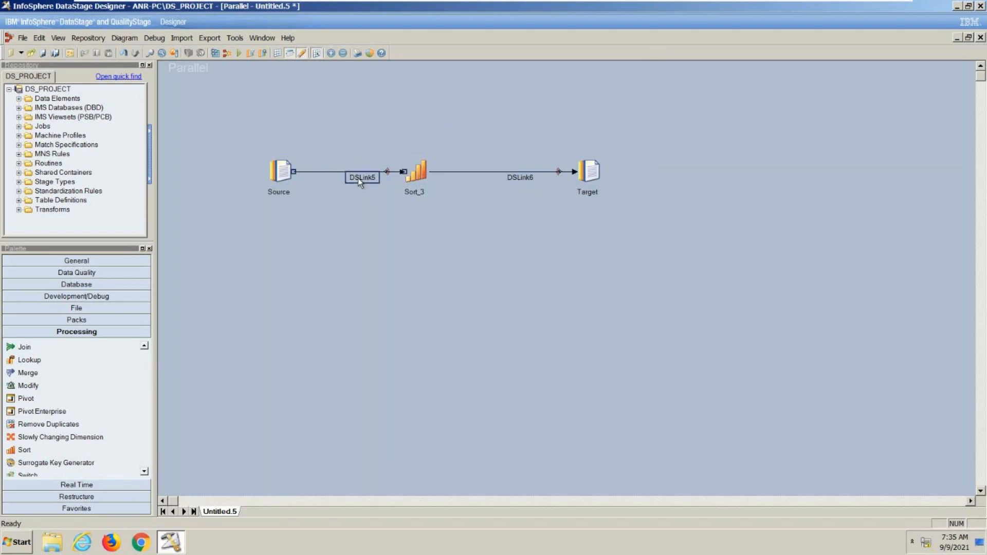
{"action": "left_click", "coordinate": [358, 180]}
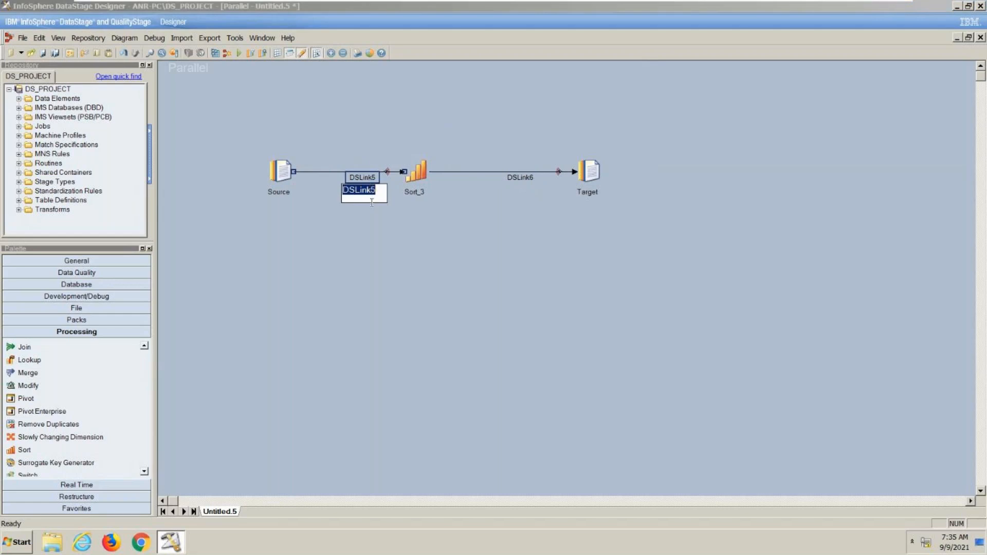
{"action": "type", "text": "src_lnk"}
{"action": "key", "text": "Return"}
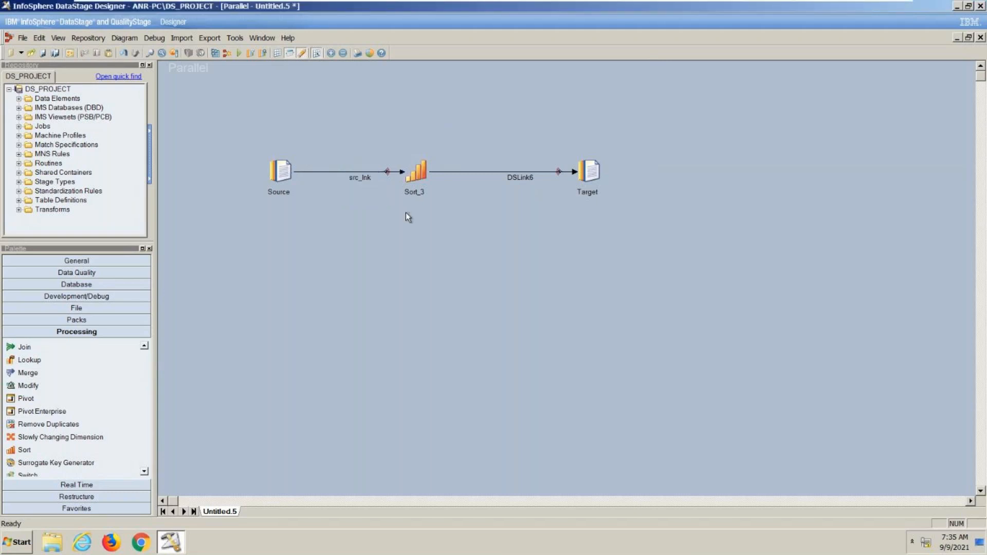
- Rename the link between the Sort and Target stages as Tgt_lnk
{"action": "right_click", "coordinate": [515, 175]}
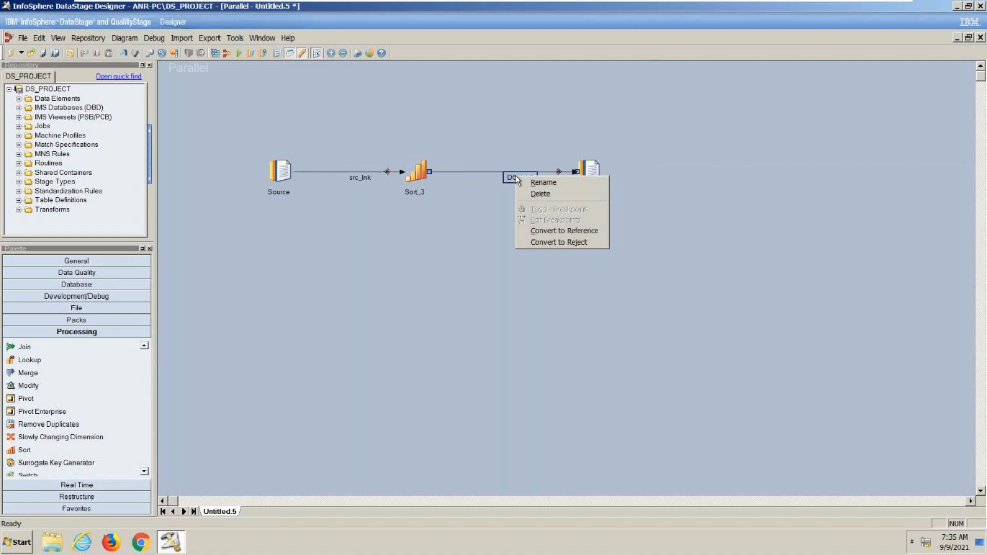
{"action": "left_click", "coordinate": [534, 183]}
{"action": "type", "text": "Tg"}
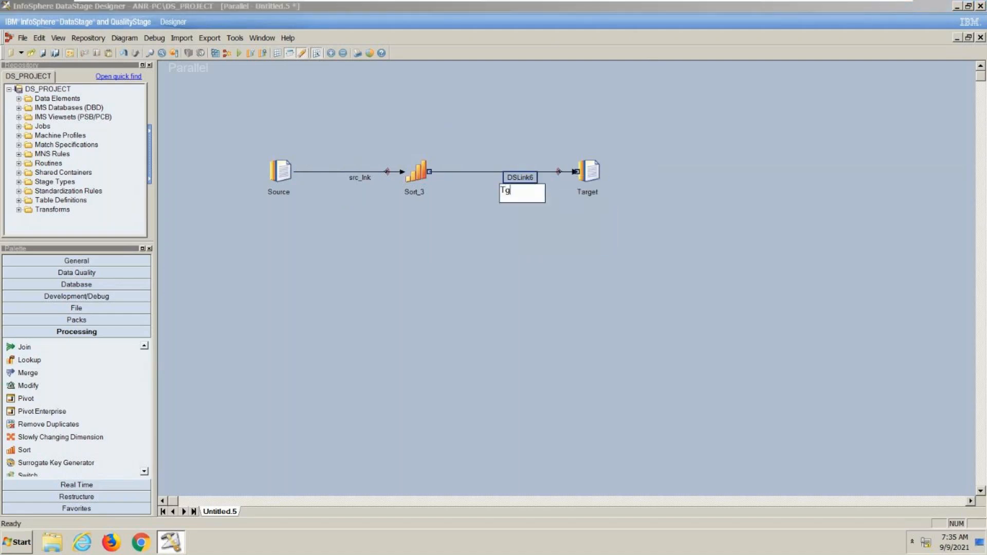
{"action": "type", "text": "t_lnk"}
{"action": "left_click", "coordinate": [572, 230]}
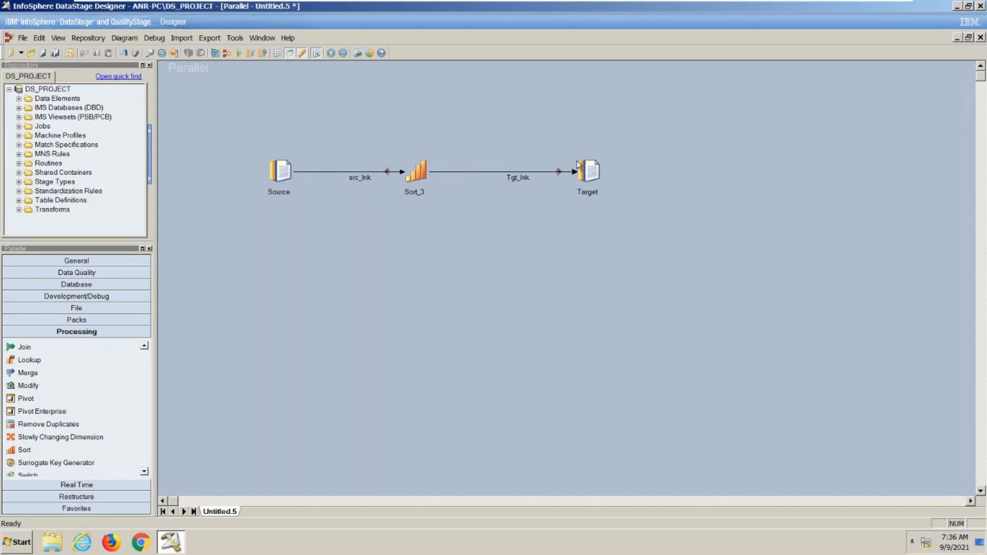
- Rename the Source stage as Source_Stud
{"action": "left_click", "coordinate": [282, 194]}
{"action": "left_click", "coordinate": [283, 194]}
{"action": "left_click", "coordinate": [265, 192]}
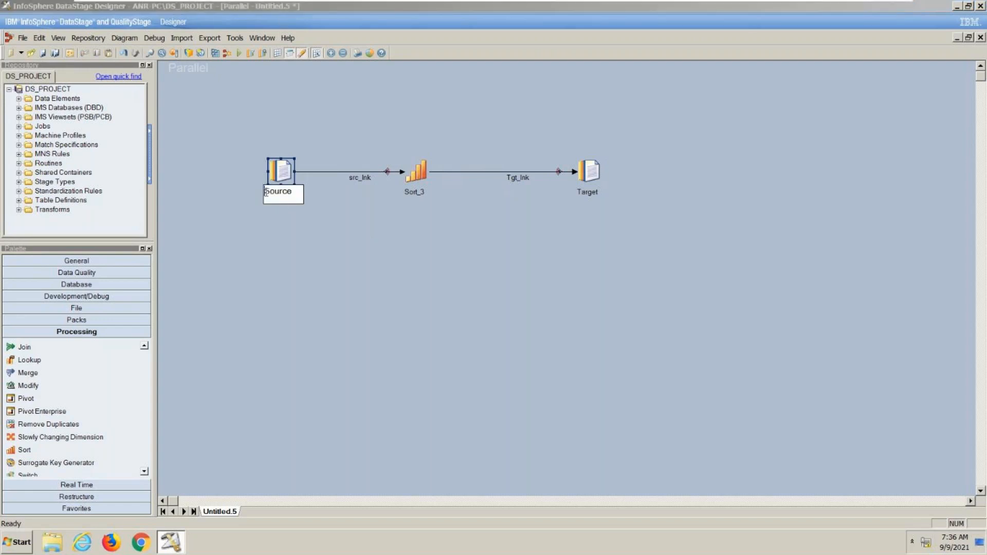
{"action": "left_click", "coordinate": [296, 191]}
{"action": "type", "text": "_Stud"}
{"action": "left_click", "coordinate": [338, 233]}
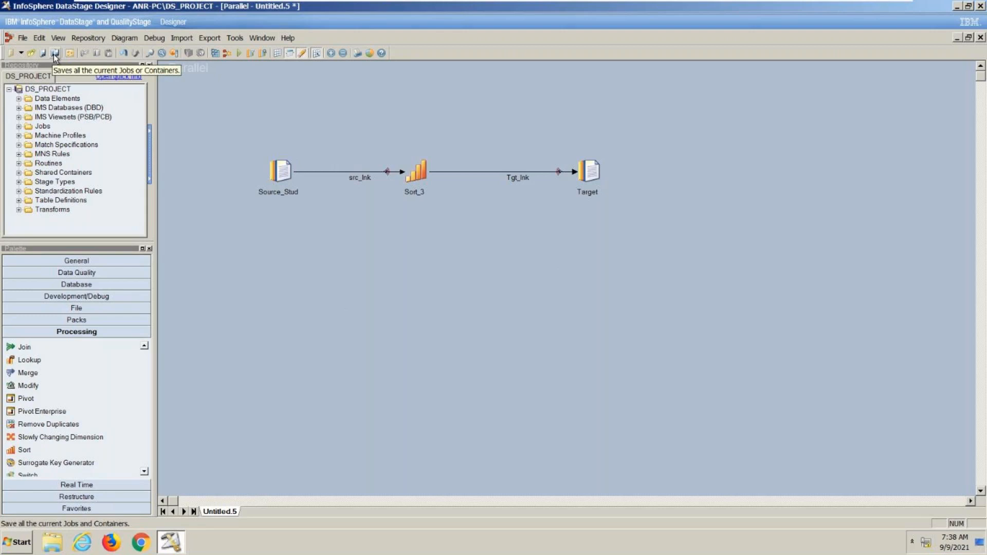
- Save the parallel job in the Jobs folder of DS_PROJECT under the name SampleJob
{"action": "left_click", "coordinate": [23, 39]}
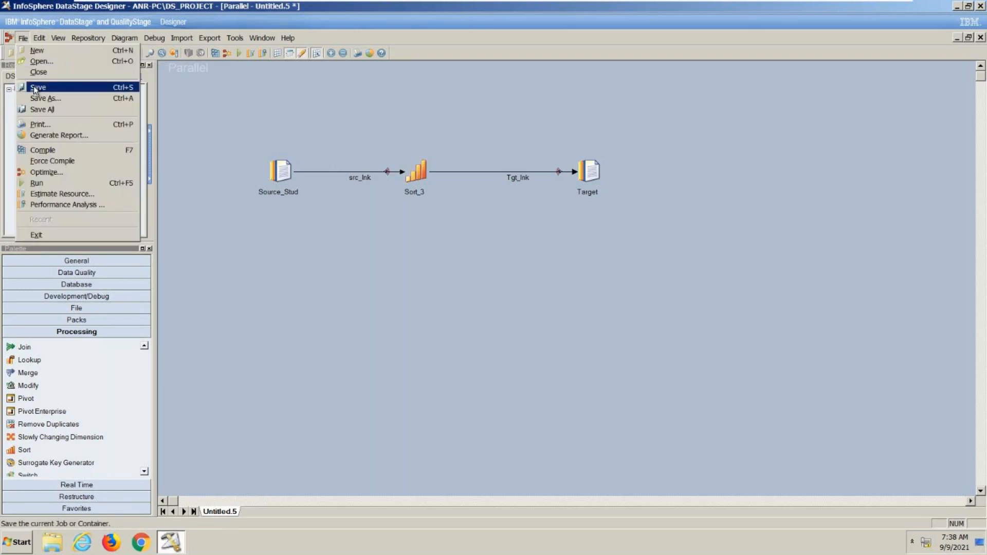
{"action": "left_click", "coordinate": [33, 87]}
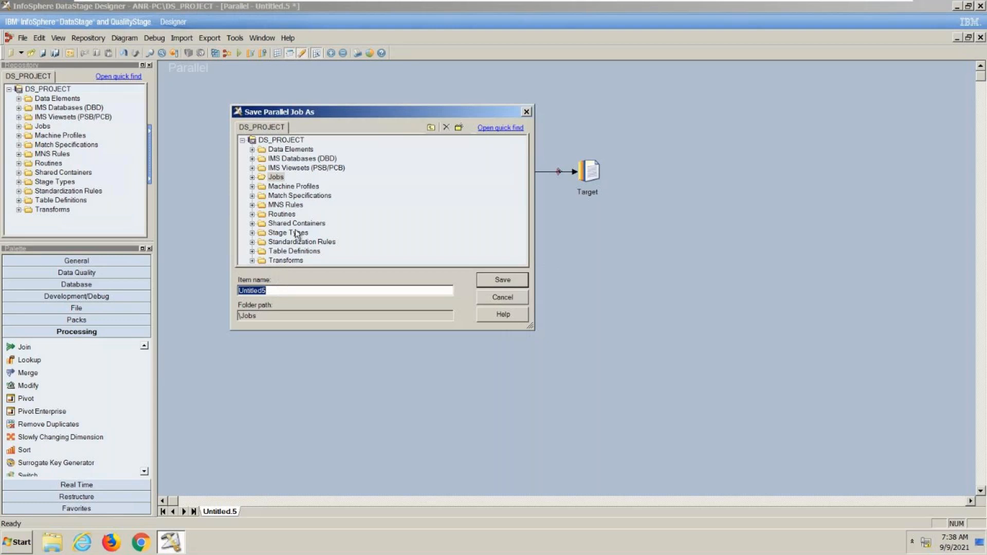
{"action": "left_click", "coordinate": [276, 178]}
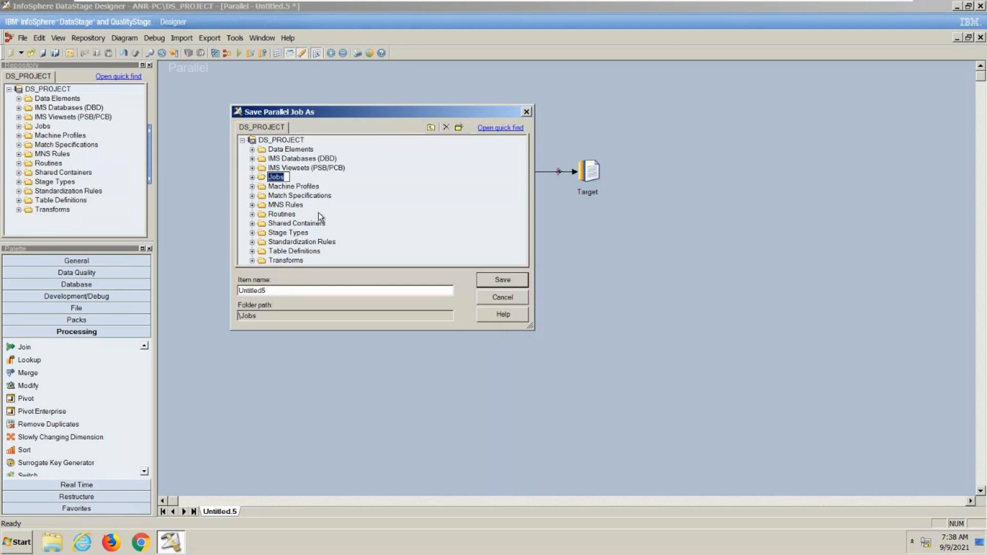
{"action": "left_click", "coordinate": [355, 291]}
{"action": "left_click", "coordinate": [253, 178]}
{"action": "left_click", "coordinate": [287, 199]}
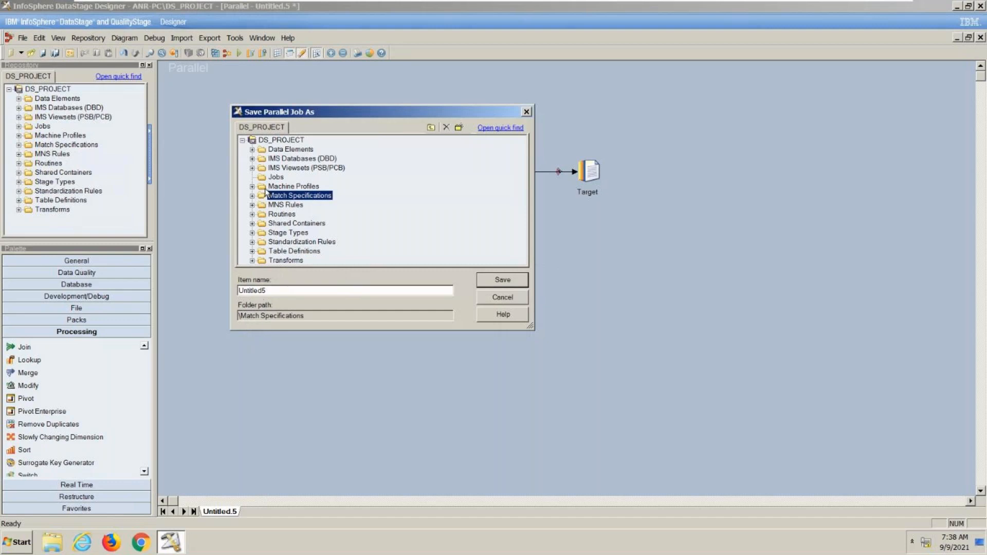
{"action": "left_click", "coordinate": [276, 177]}
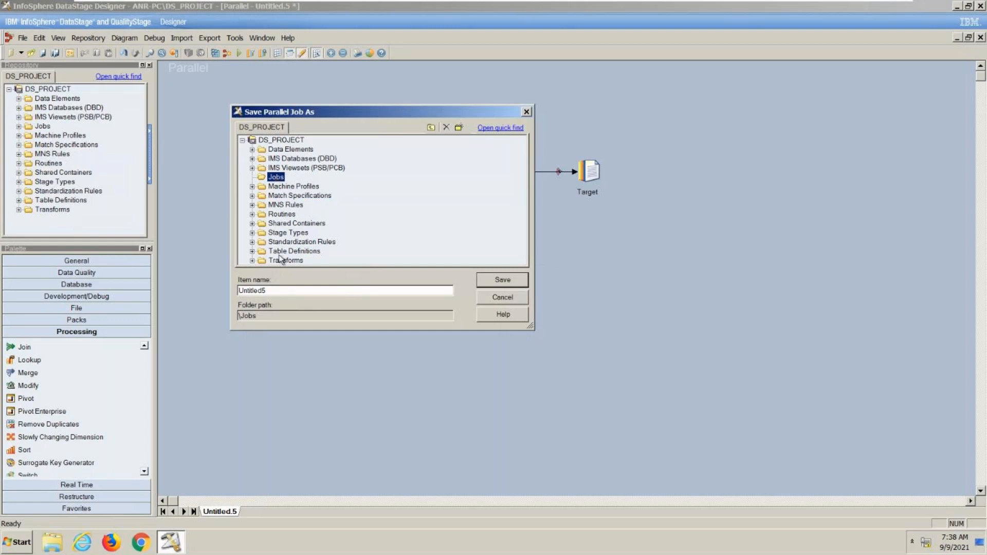
{"action": "left_click", "coordinate": [280, 292]}
{"action": "left_click_drag", "start_coordinate": [281, 292], "coordinate": [170, 283]}
{"action": "type", "text": "SampleJob"}
{"action": "left_click", "coordinate": [506, 284]}
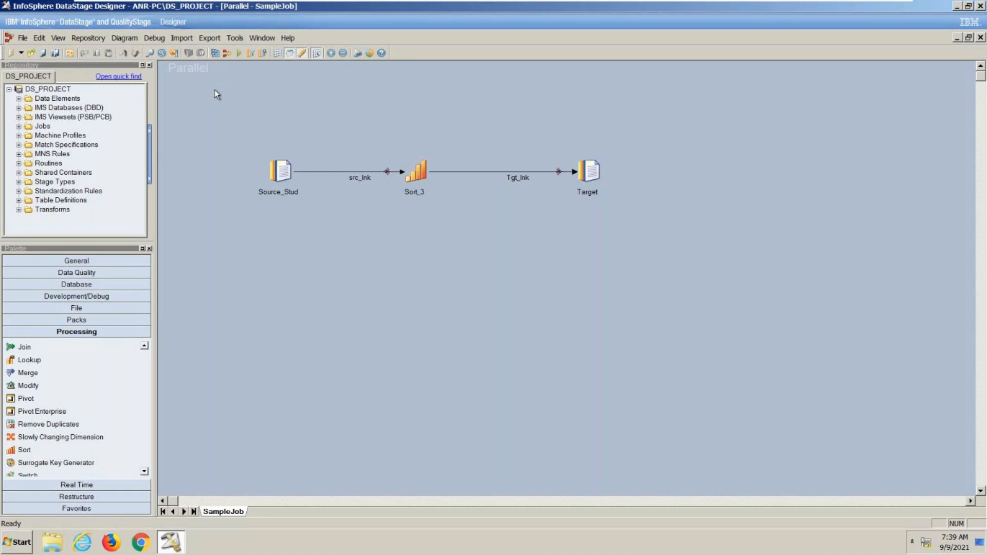
- Inspect the properties of the Source_Stud and Target Sequential File stages without changing them
{"action": "double_click", "coordinate": [277, 171]}
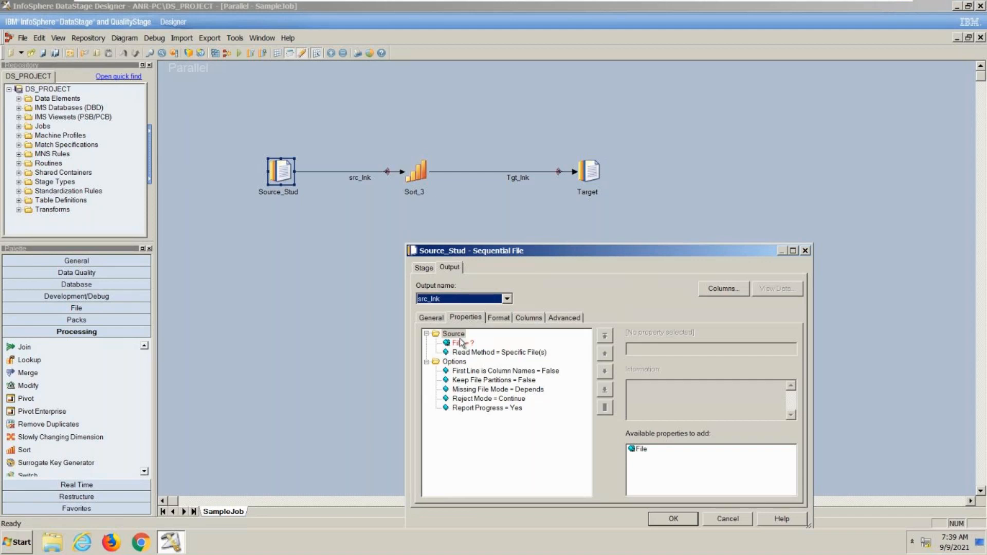
{"action": "left_click", "coordinate": [726, 522]}
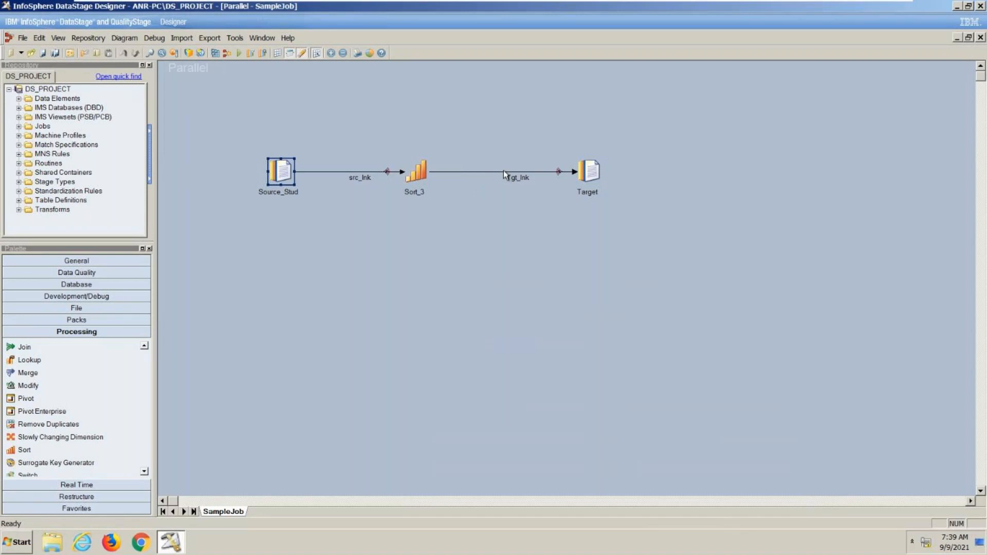
{"action": "double_click", "coordinate": [596, 171]}
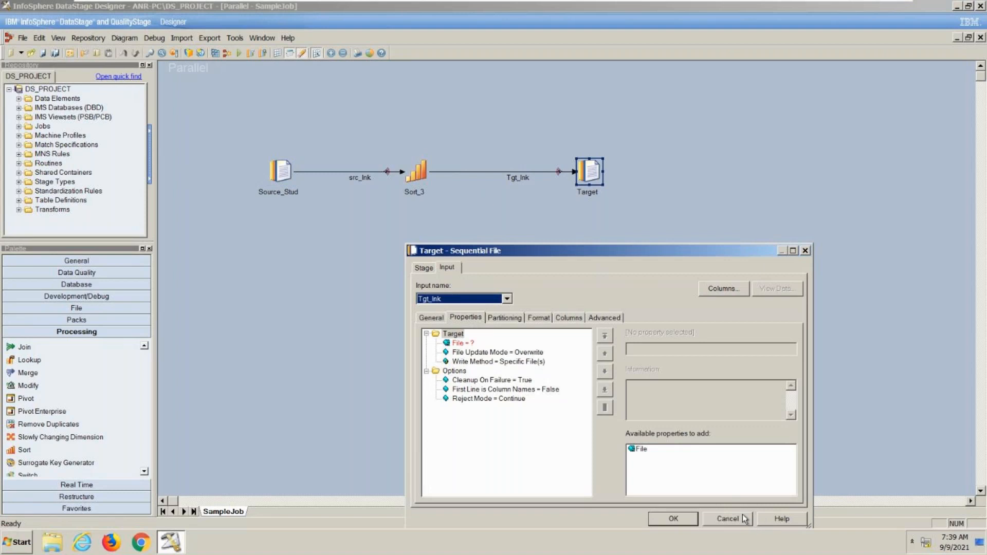
{"action": "left_click", "coordinate": [743, 517]}
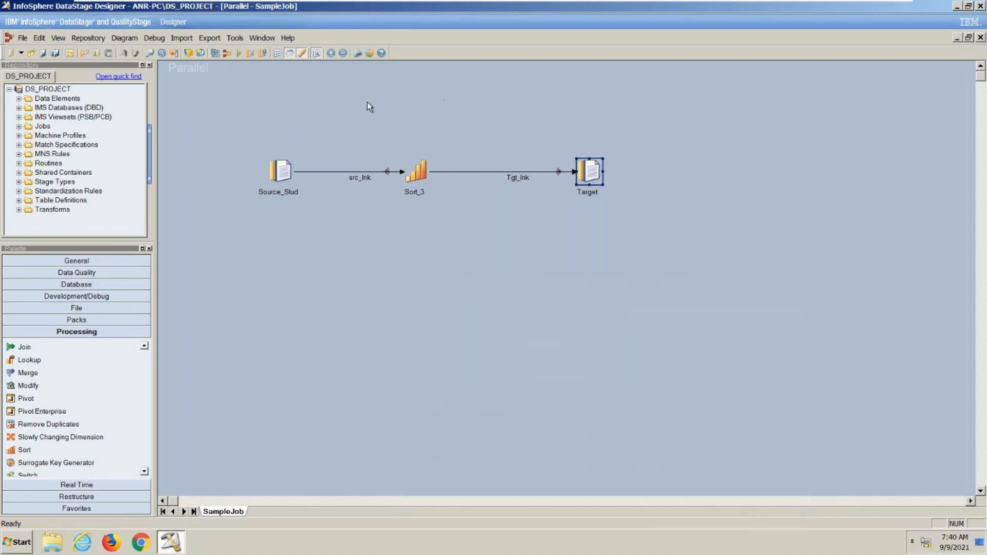
- Compile SampleJob, highlight the stage that the compile error relates to, and dismiss the compilation report
{"action": "left_click", "coordinate": [216, 54]}
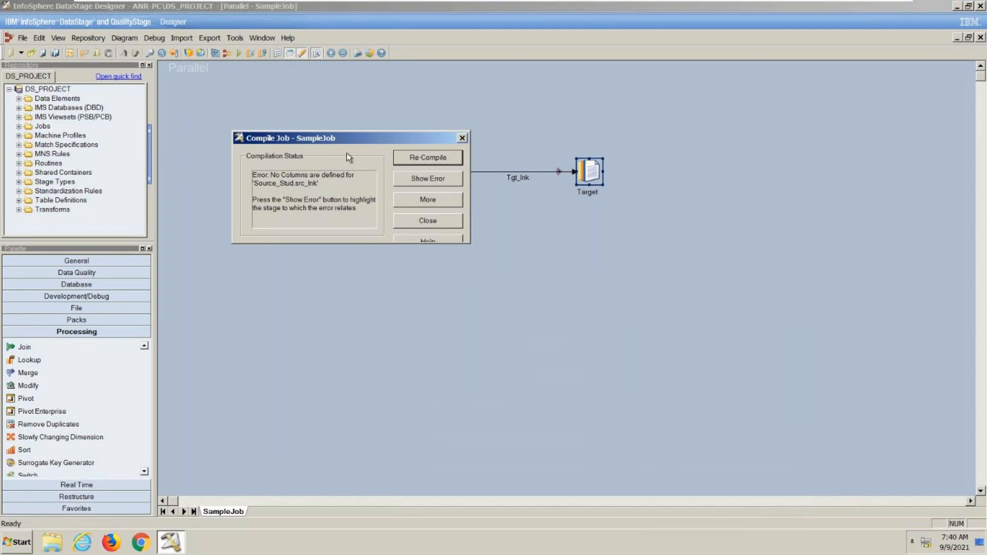
{"action": "left_click_drag", "start_coordinate": [372, 141], "coordinate": [365, 277]}
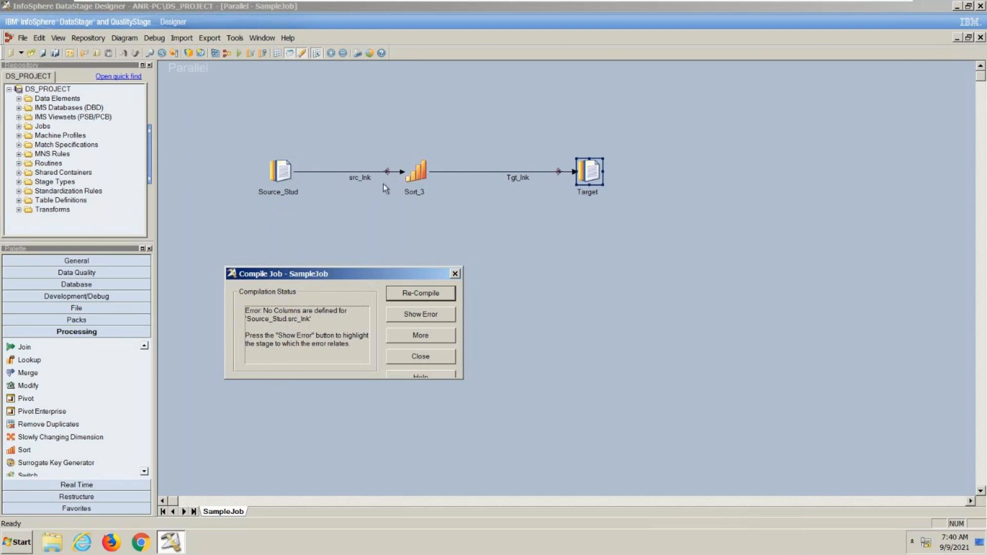
{"action": "left_click", "coordinate": [411, 316]}
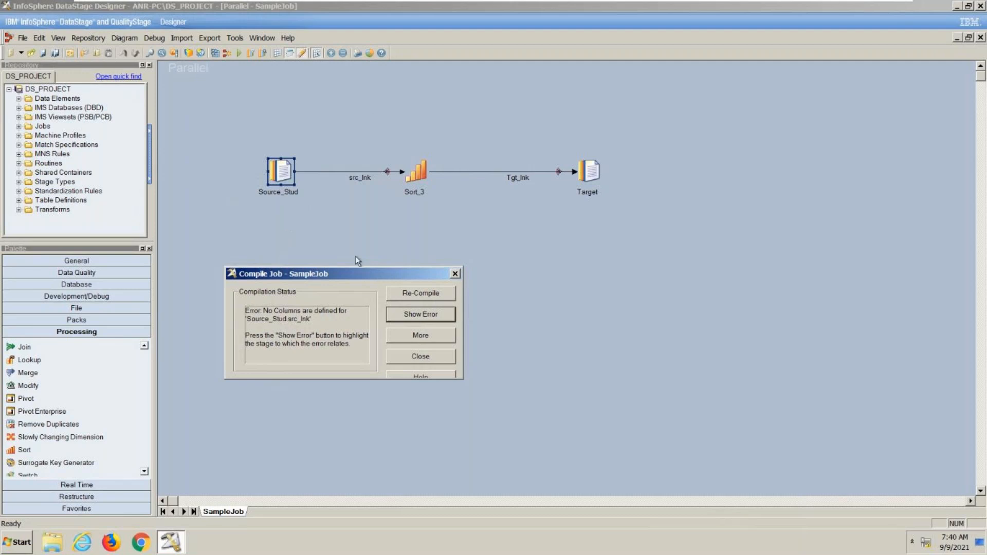
{"action": "left_click", "coordinate": [414, 357]}
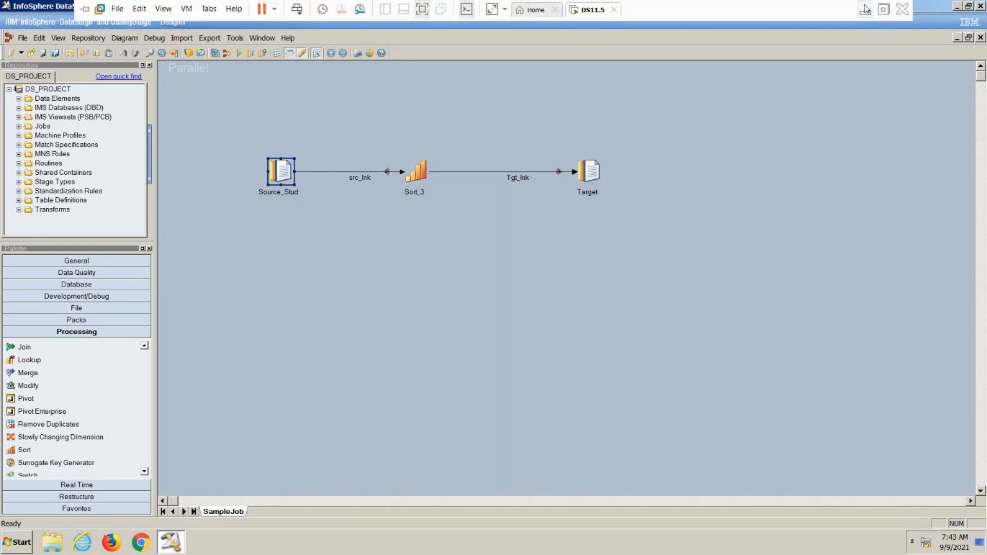
- Switch to the PowerPoint slide on Data Stage Client Components, review it, and return to the DS11.5 virtual machine
{"action": "left_click", "coordinate": [868, 6]}
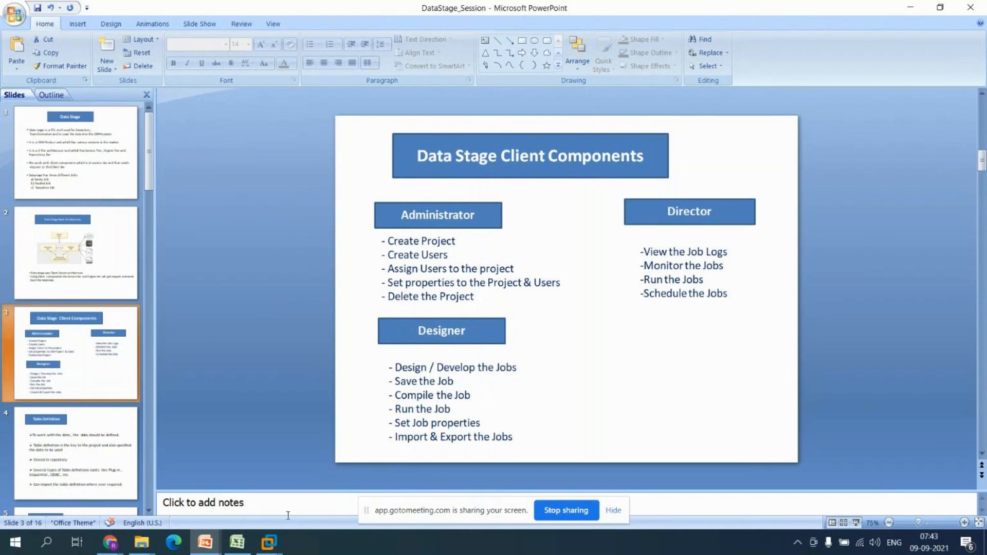
{"action": "left_click", "coordinate": [277, 545]}
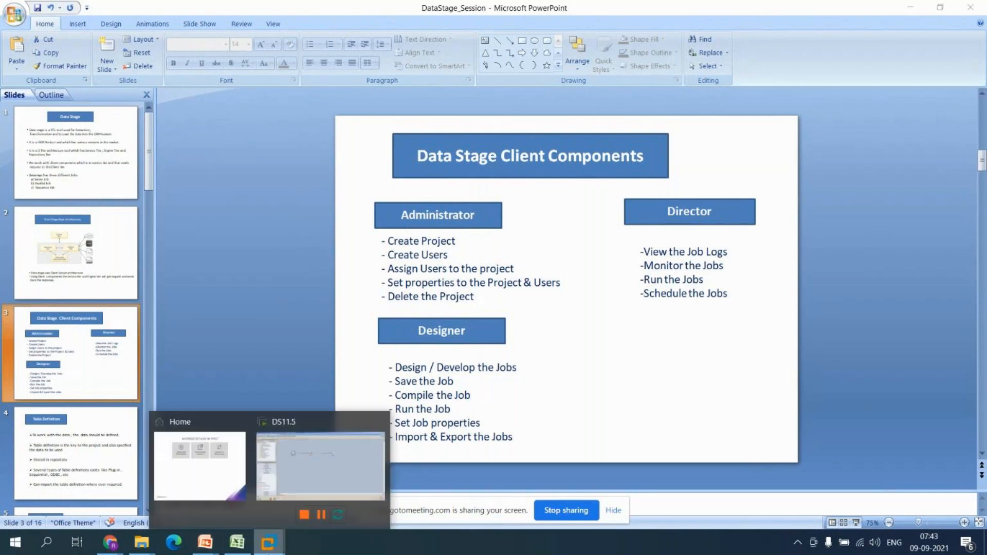
{"action": "left_click", "coordinate": [311, 476]}
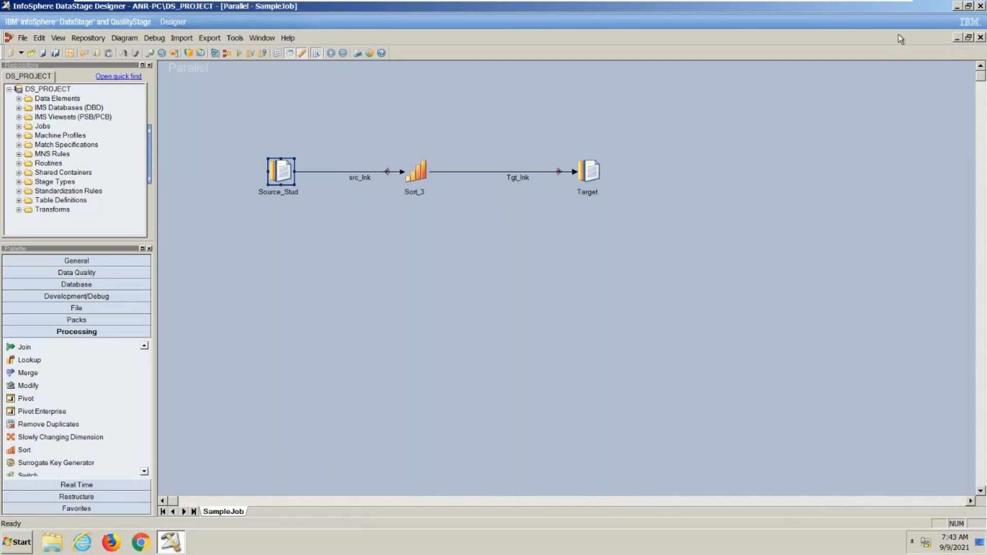
- Start the Director Client, enter the account password, accept the security certificate and log in to the ANR-PC/DS_PROJECT project
{"action": "left_click", "coordinate": [957, 5]}
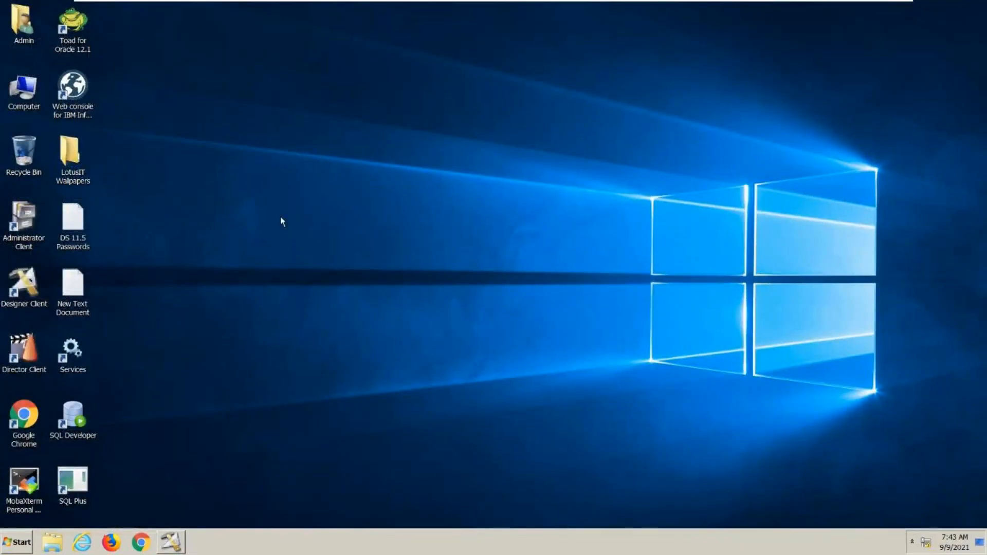
{"action": "double_click", "coordinate": [11, 356]}
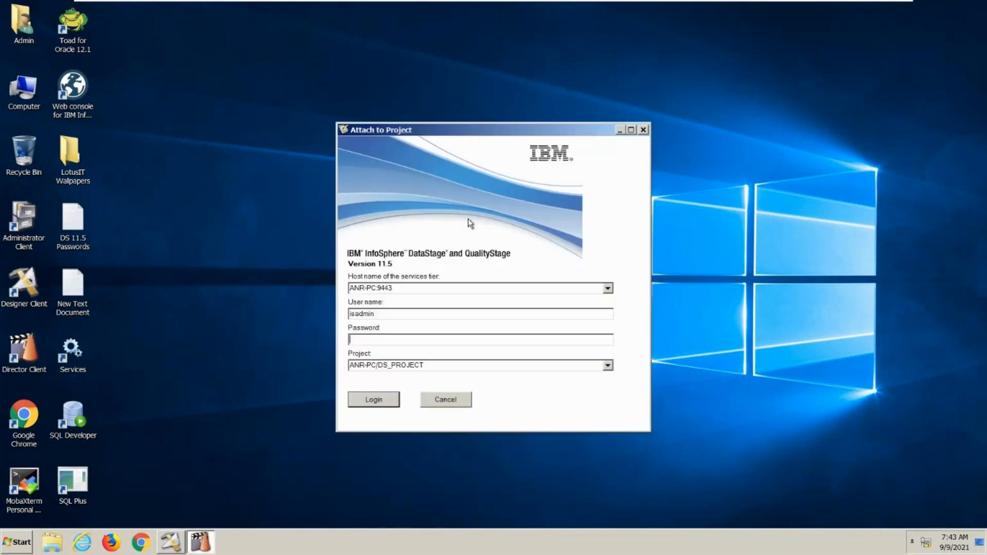
{"action": "type", "text": "i*******"}
{"action": "key", "text": "Return"}
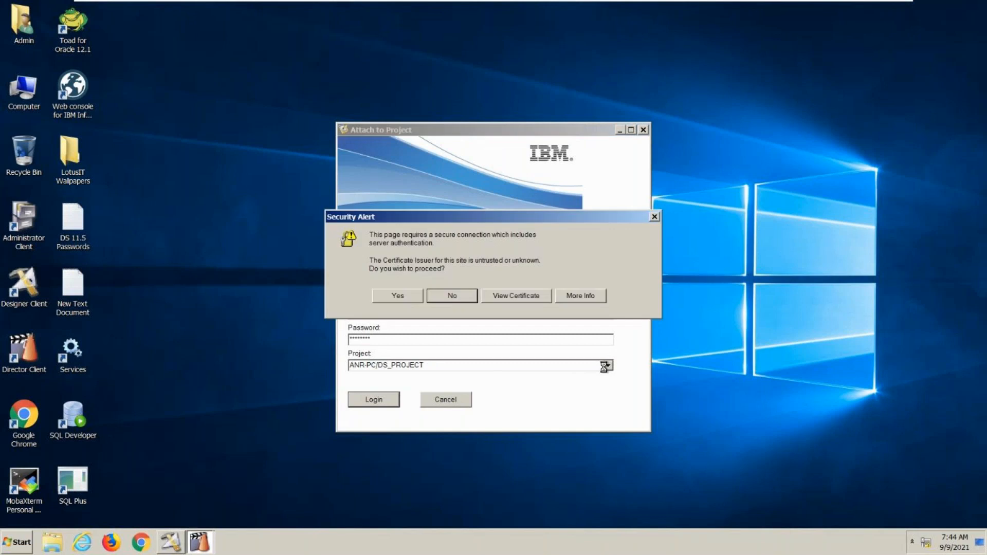
{"action": "left_click", "coordinate": [397, 302]}
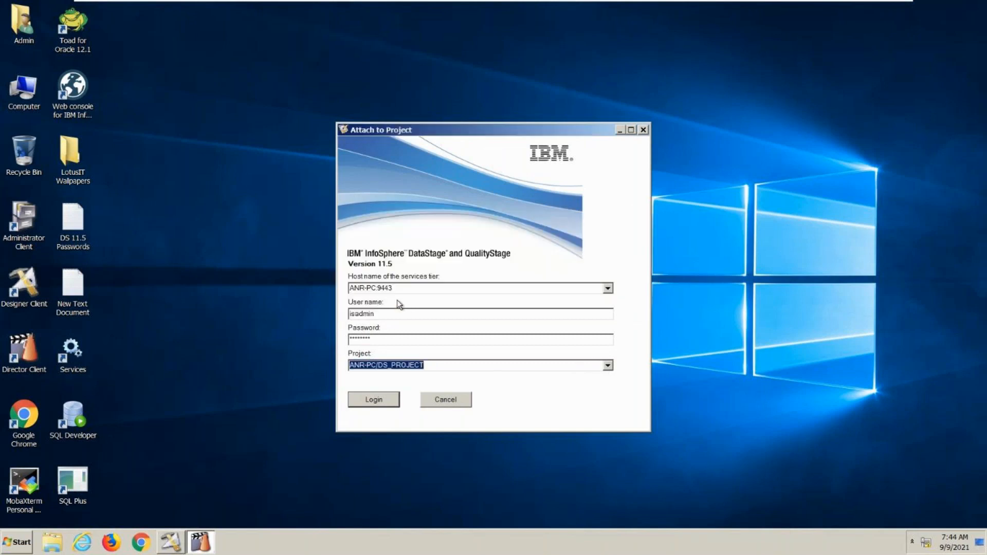
{"action": "left_click", "coordinate": [608, 365]}
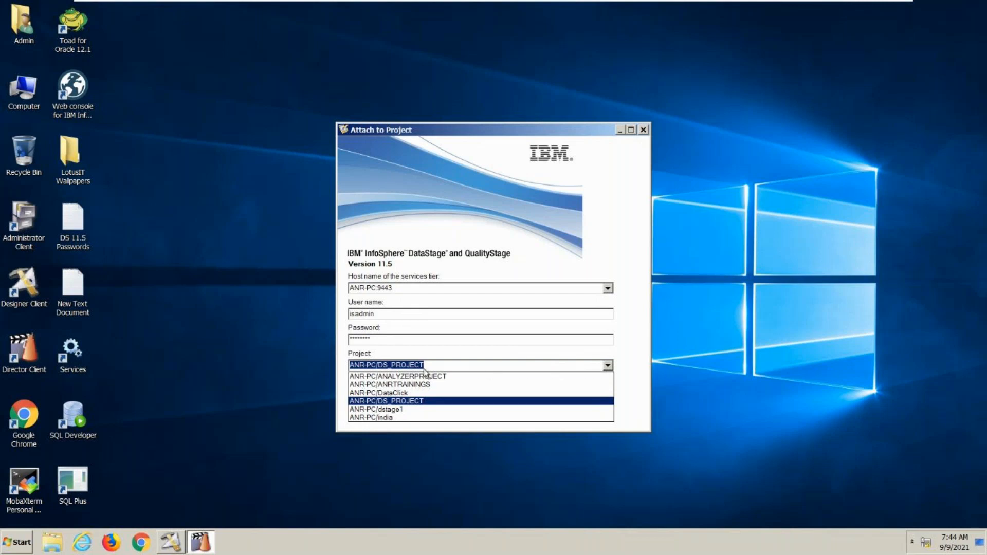
{"action": "left_click", "coordinate": [413, 402]}
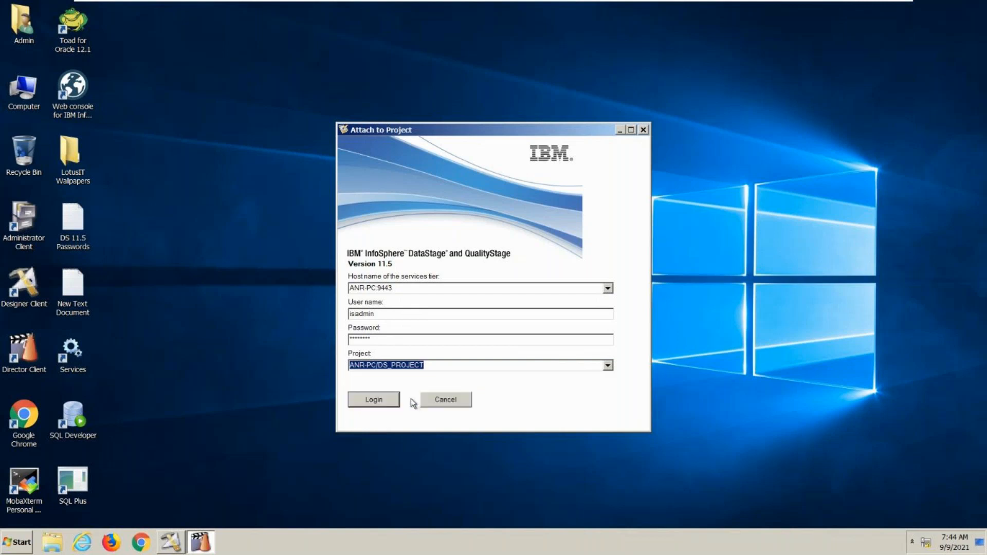
{"action": "left_click", "coordinate": [399, 398]}
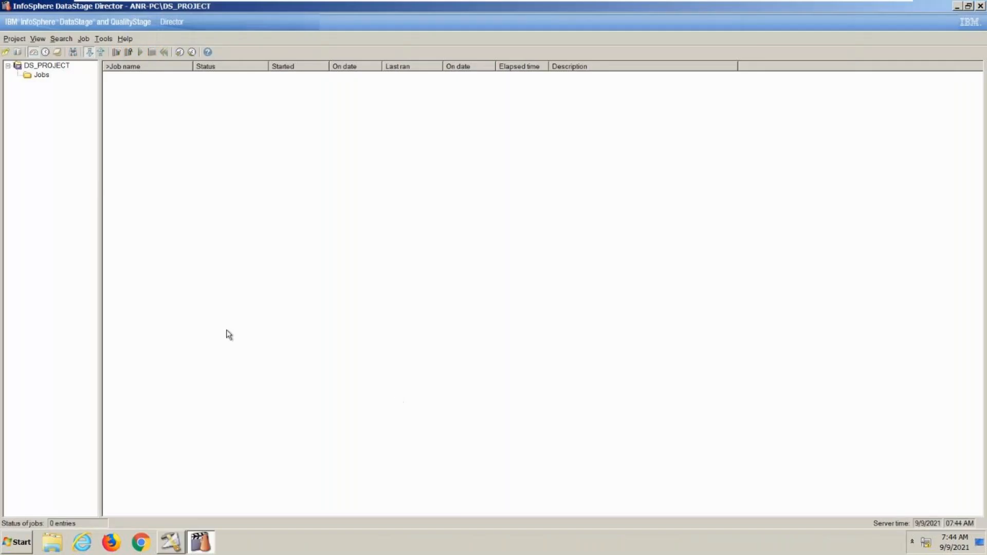
- Examine SampleJob from the Jobs folder in the status, log and schedule views, ending in the status view
{"action": "left_click", "coordinate": [41, 75]}
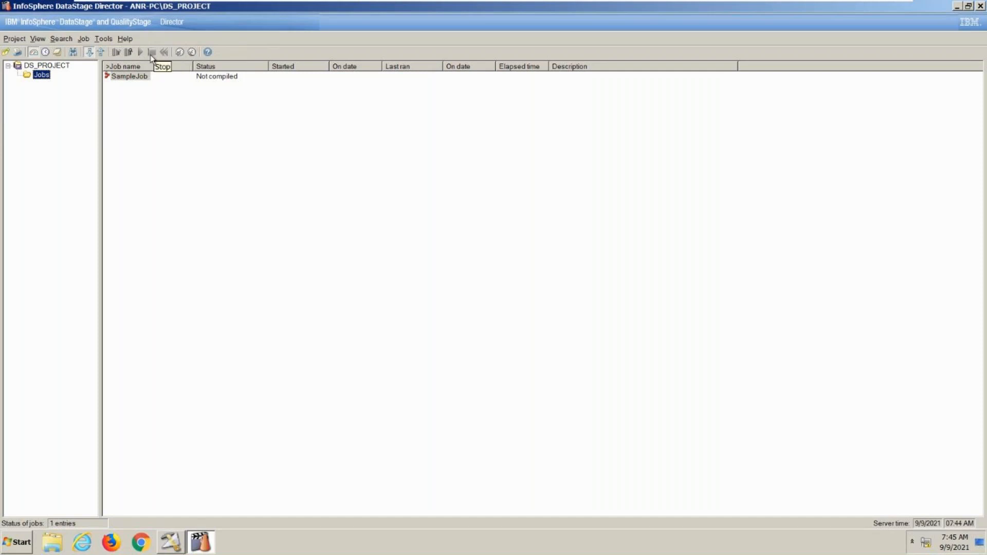
{"action": "left_click", "coordinate": [56, 53]}
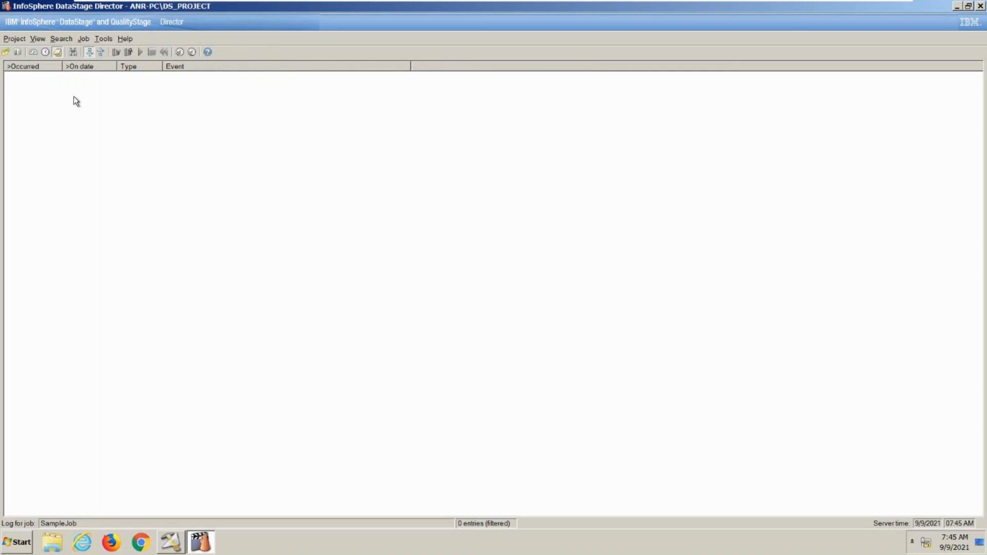
{"action": "left_click", "coordinate": [45, 54]}
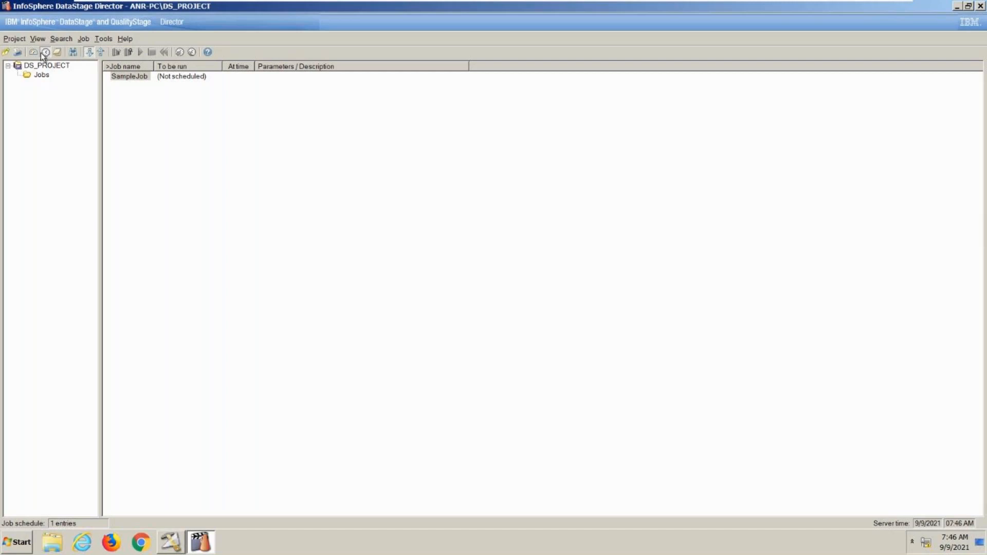
{"action": "left_click", "coordinate": [33, 54]}
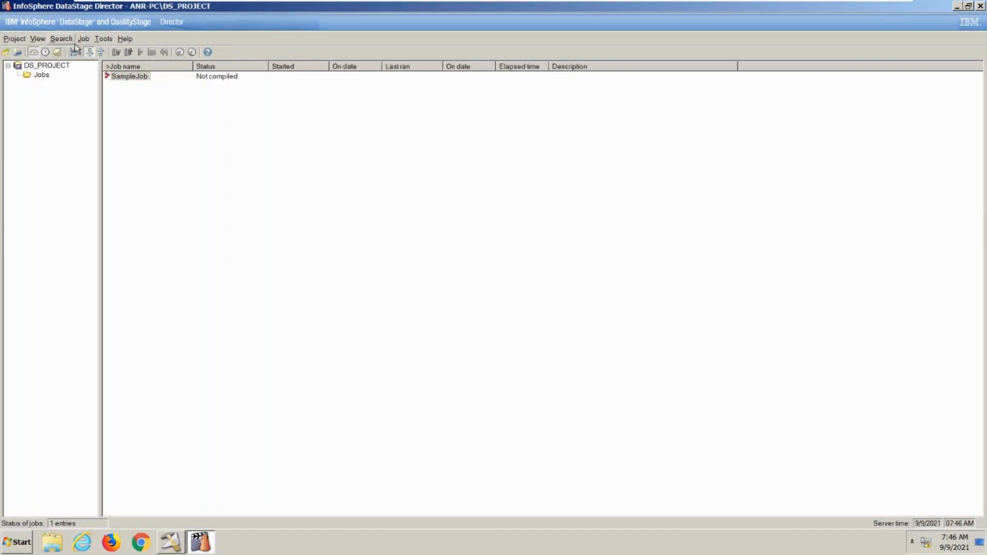
- Select SampleJob and check which monitoring commands are offered for it
{"action": "left_click", "coordinate": [97, 40]}
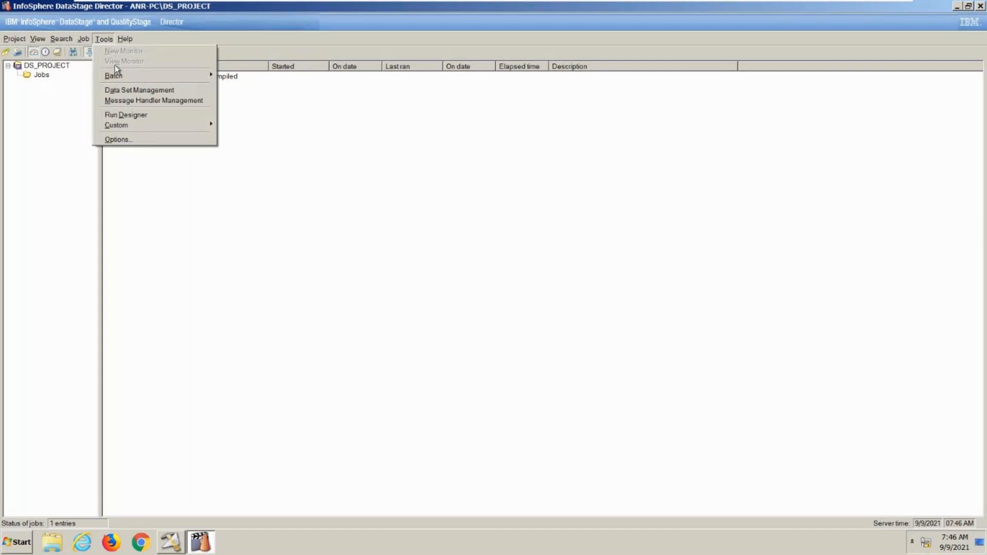
{"action": "left_click", "coordinate": [240, 81]}
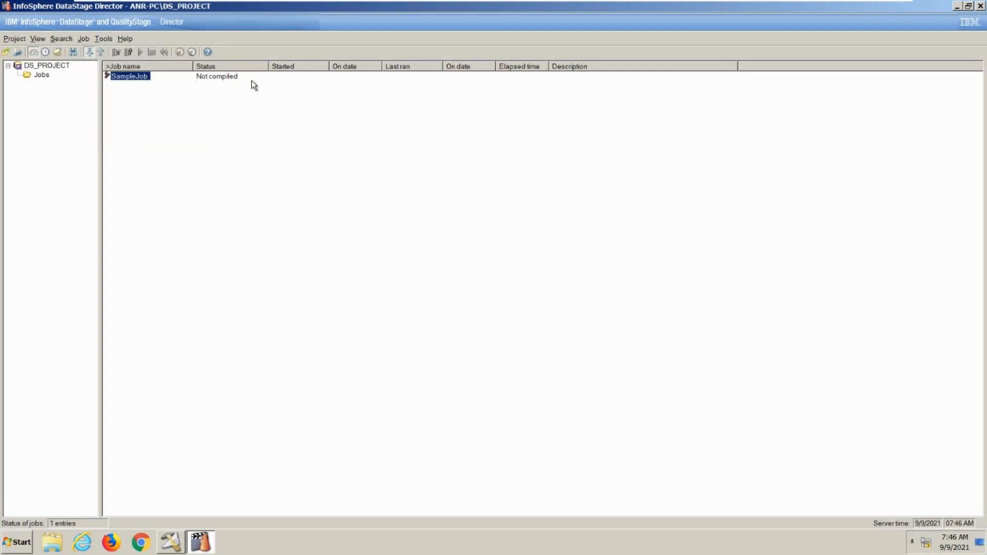
{"action": "left_click", "coordinate": [106, 43]}
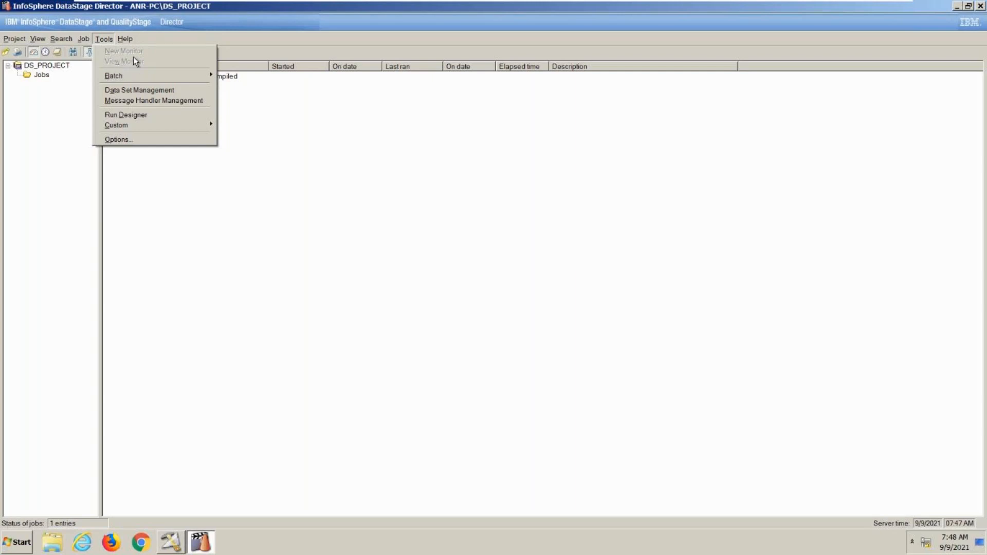
- Switch to the PowerPoint presentation, review the Table Definition slide, and return to the DS11.5 virtual machine
{"action": "mouse_move", "coordinate": [882, 6]}
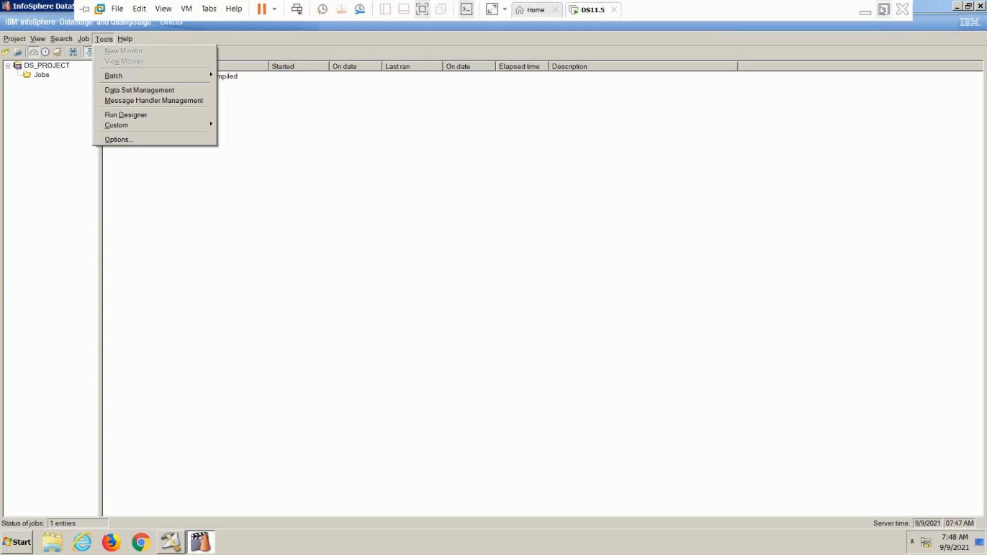
{"action": "left_click", "coordinate": [869, 9]}
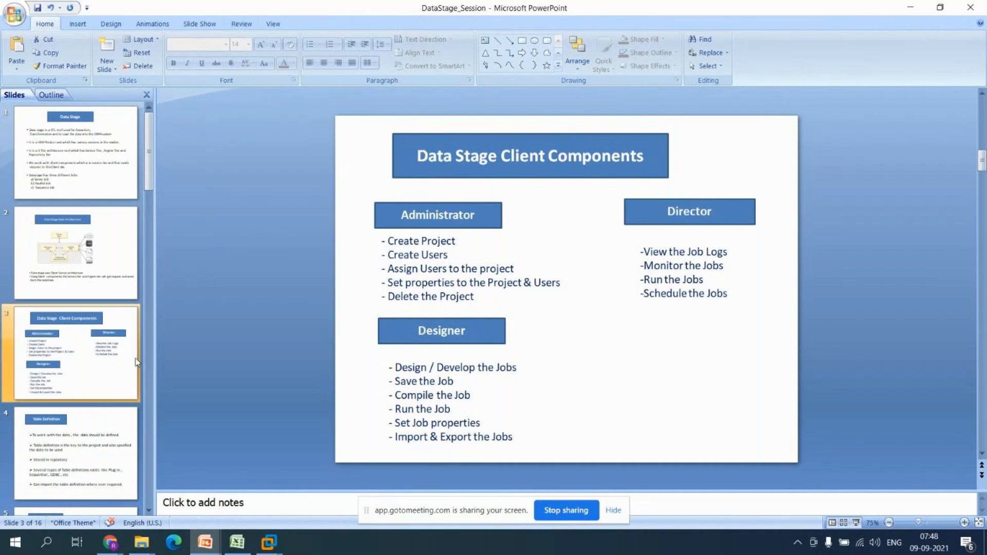
{"action": "left_click", "coordinate": [72, 434]}
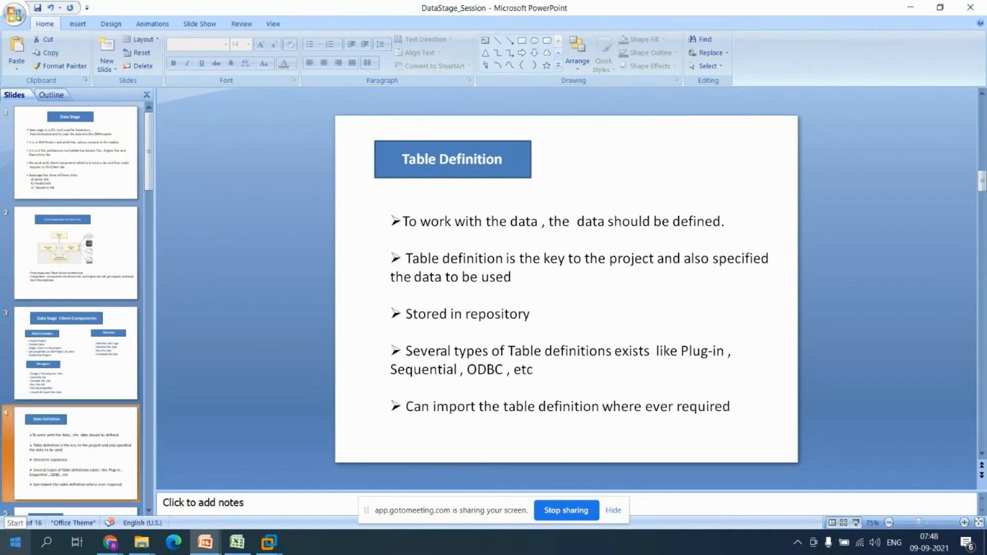
{"action": "left_click", "coordinate": [280, 550]}
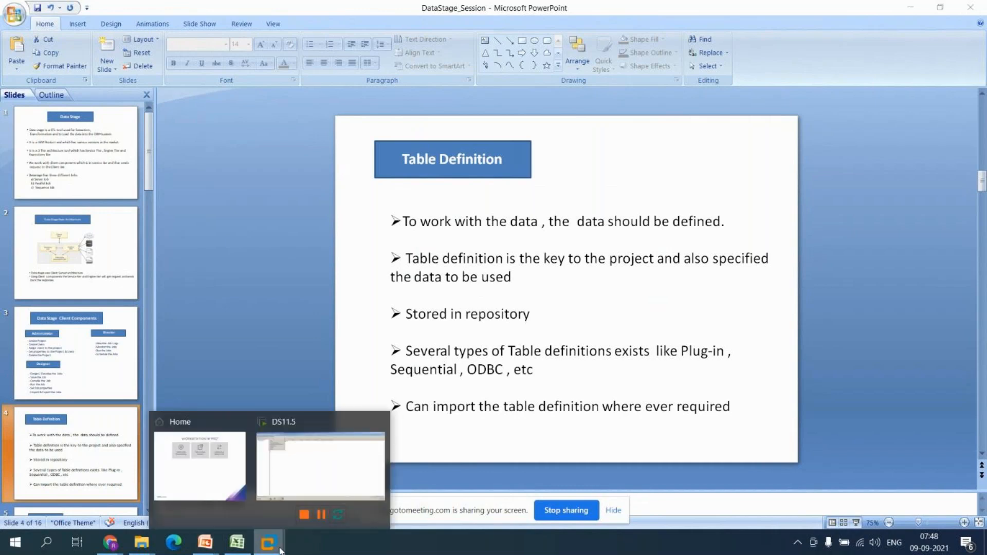
{"action": "left_click", "coordinate": [311, 487]}
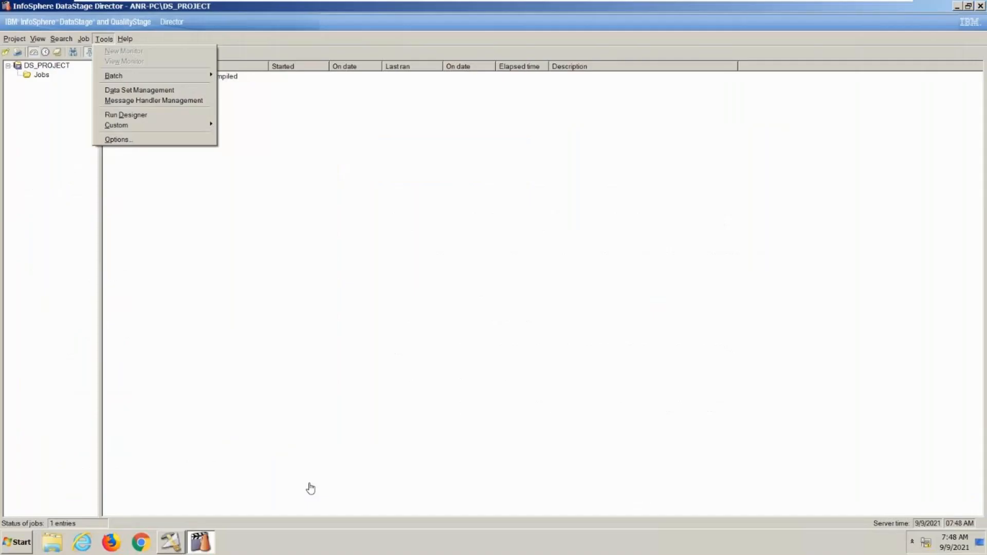
- Put the Director window away, switch to DataStage Designer and create a new parallel job
{"action": "left_click", "coordinate": [960, 6]}
{"action": "left_click", "coordinate": [959, 7]}
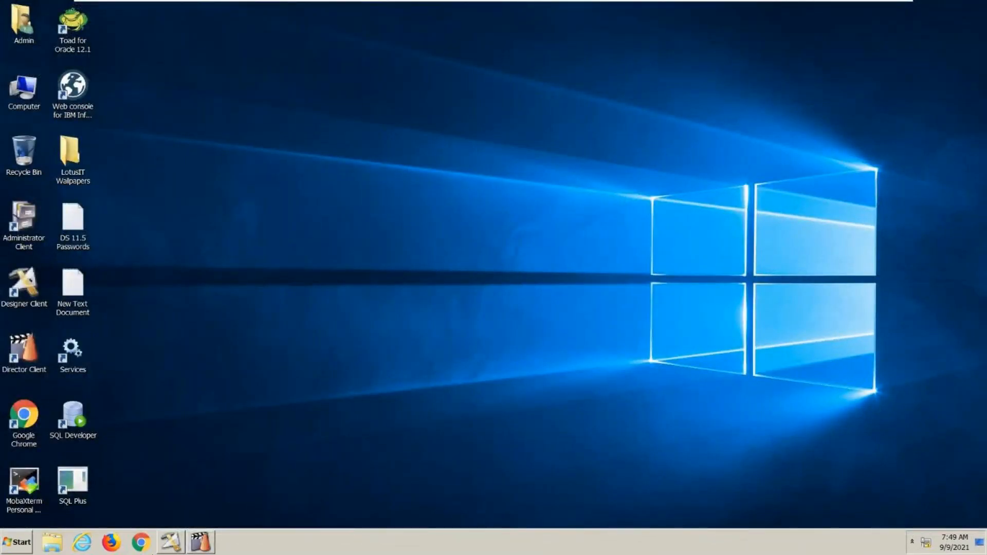
{"action": "left_click", "coordinate": [165, 549]}
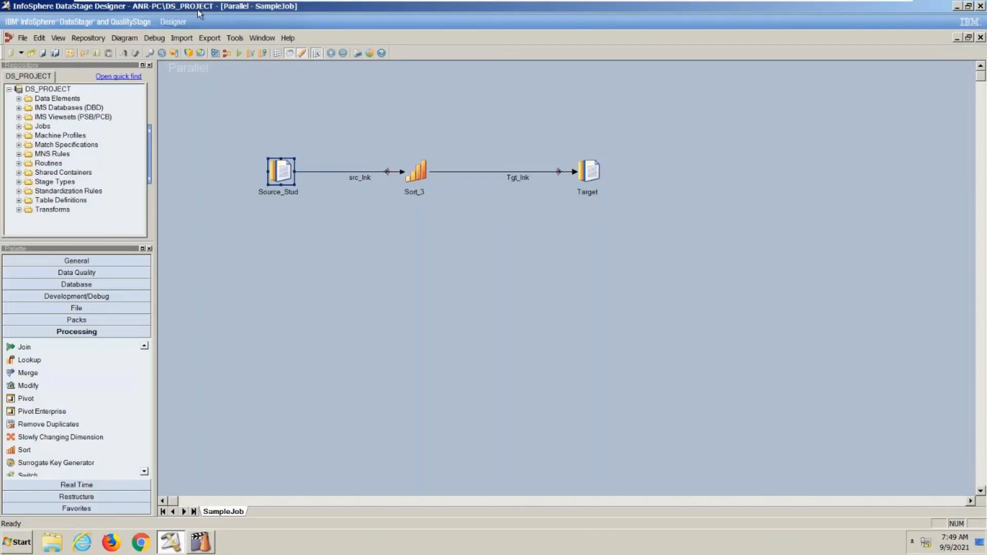
{"action": "left_click", "coordinate": [23, 38]}
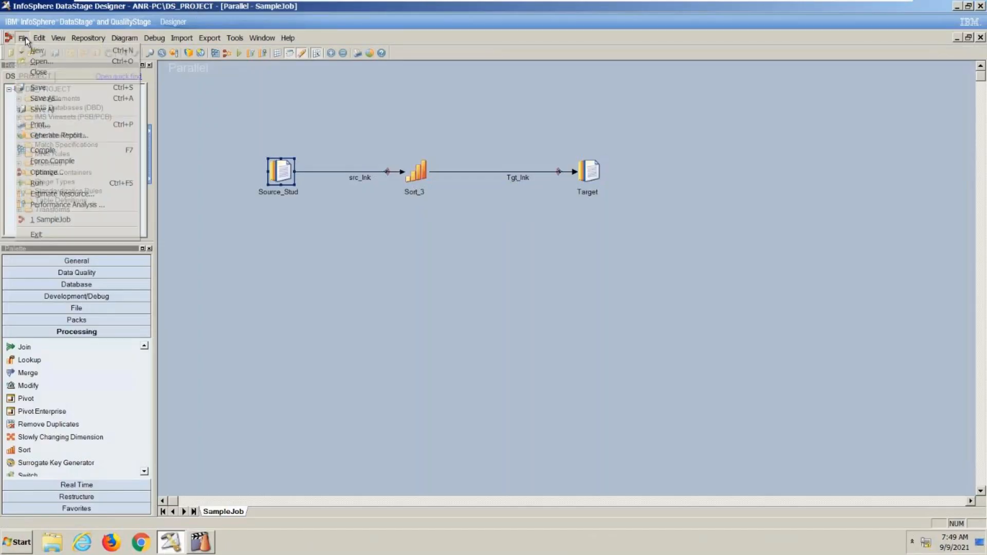
{"action": "left_click", "coordinate": [47, 52]}
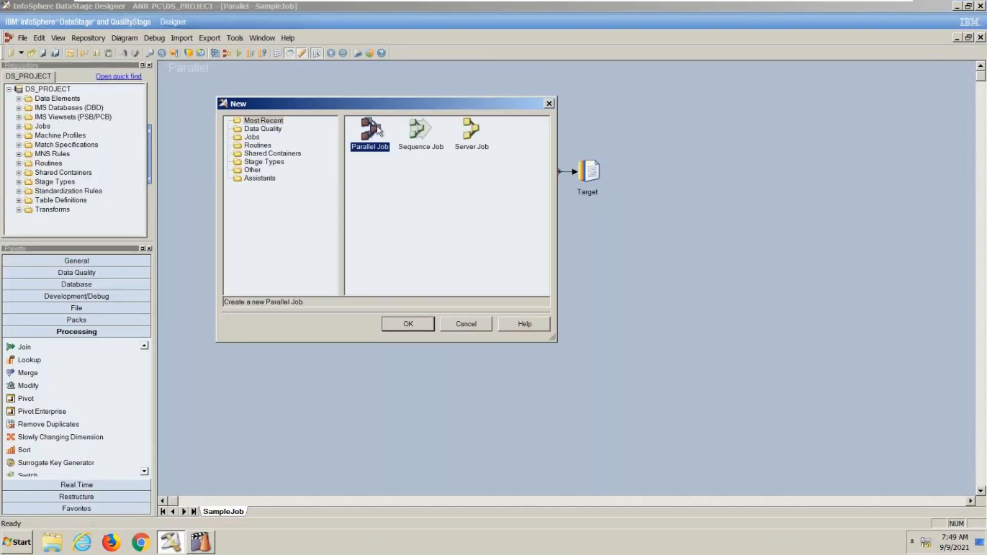
{"action": "double_click", "coordinate": [378, 128]}
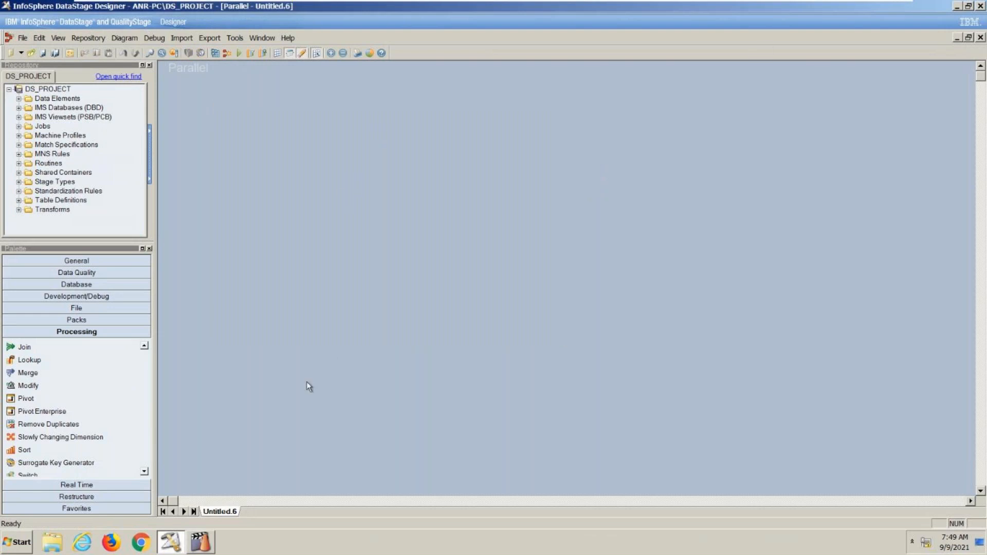
- Start SQL Plus from the virtual machine's desktop and log in as the scott database user with the account password
{"action": "left_click", "coordinate": [957, 9]}
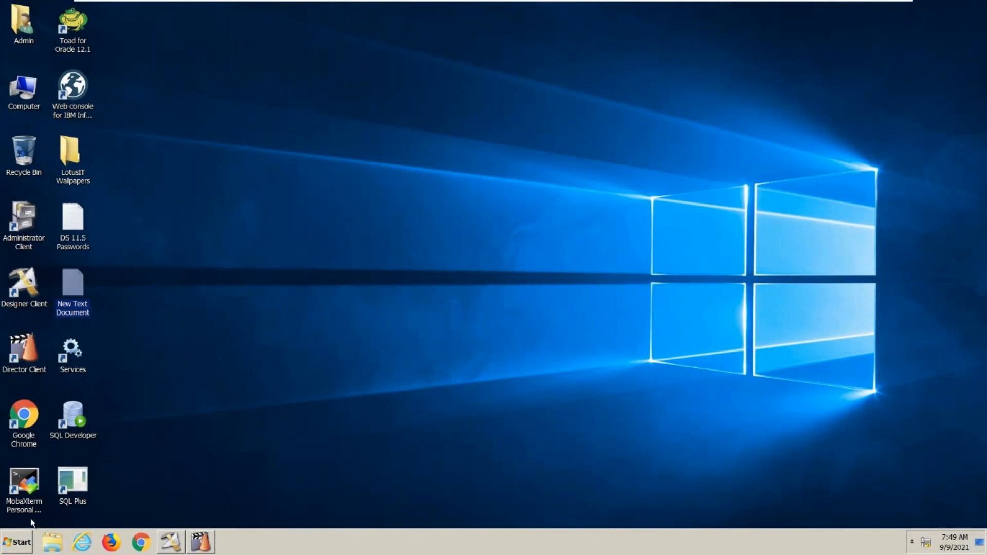
{"action": "double_click", "coordinate": [85, 476]}
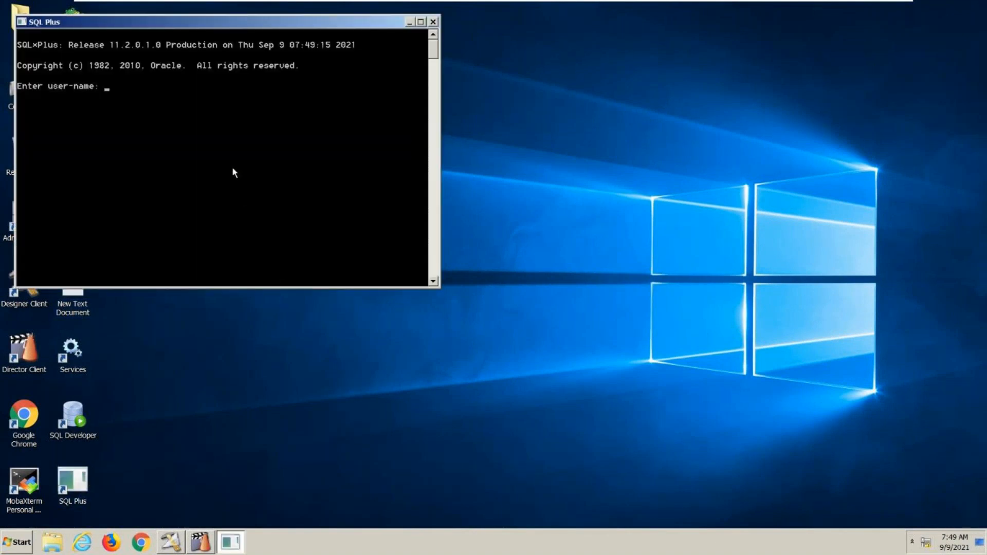
{"action": "type", "text": "scott"}
{"action": "key", "text": "Return"}
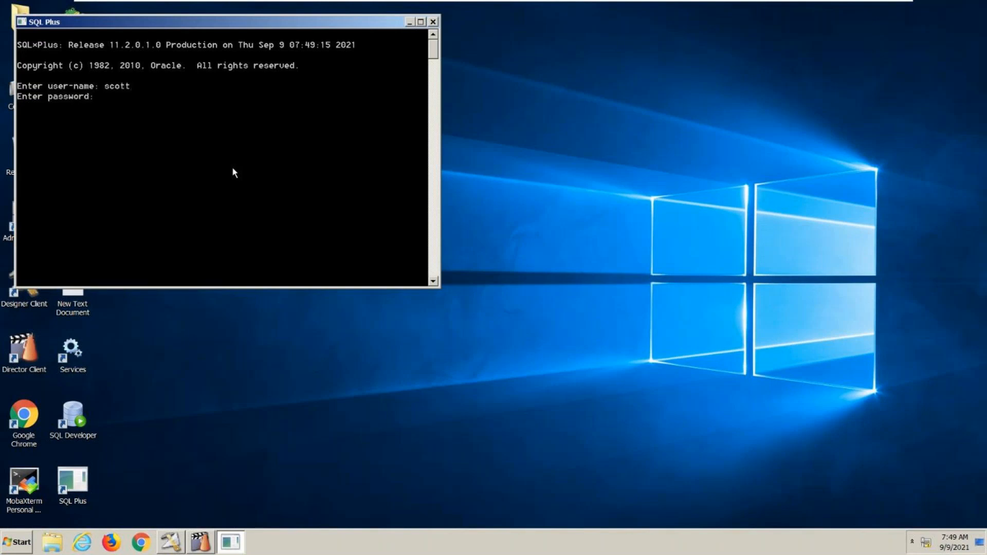
{"action": "key", "text": "Return"}
- Query all rows with select * from emp and show the table's column structure with desc emp
{"action": "type", "text": "select "}
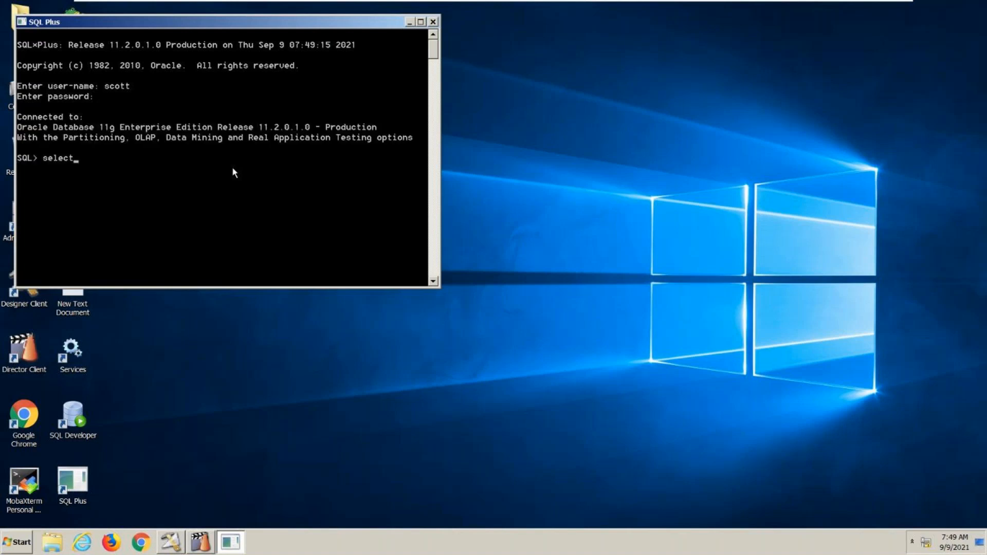
{"action": "type", "text": "* from emp"}
{"action": "key", "text": "Return"}
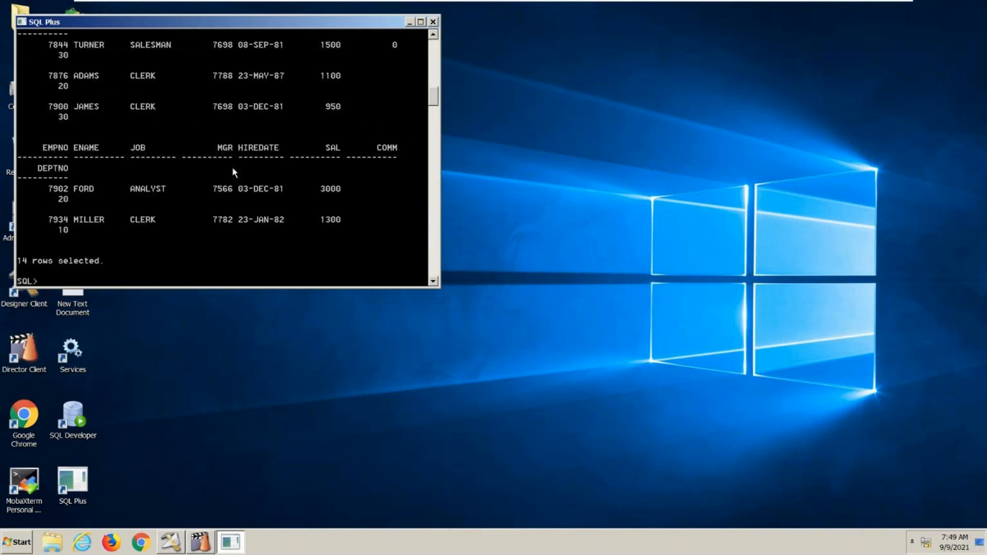
{"action": "left_click", "coordinate": [421, 23]}
{"action": "type", "text": "desc emp"}
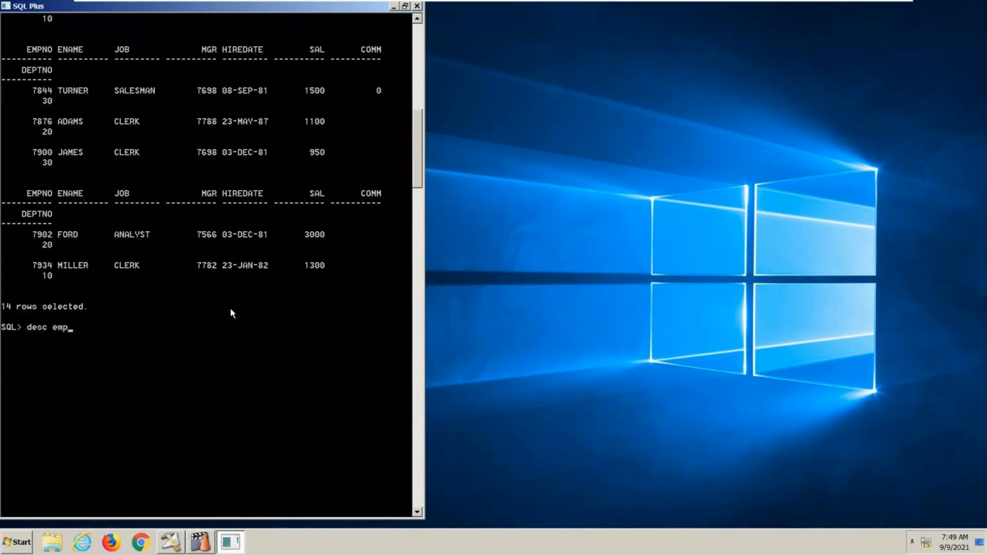
{"action": "type", "text": ";"}
{"action": "key", "text": "Return"}
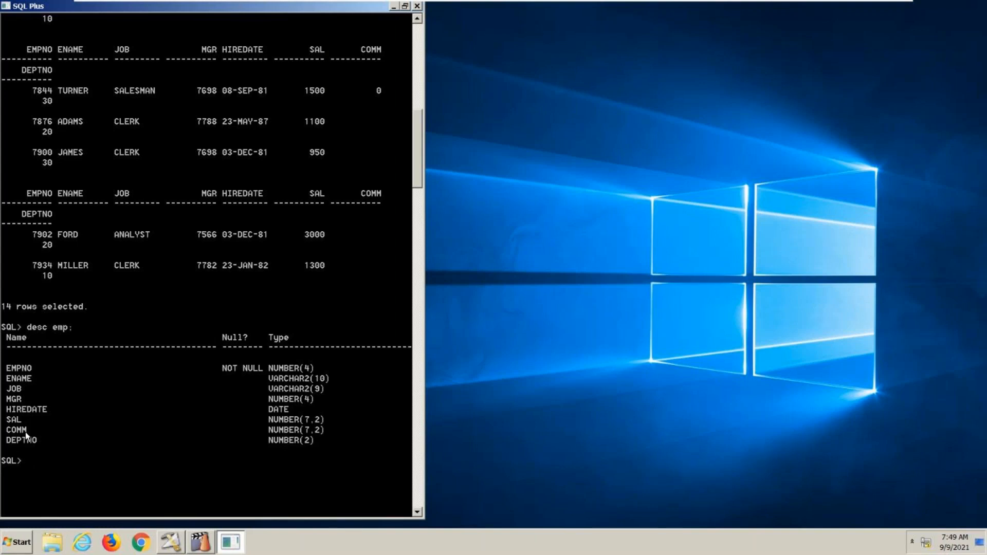
- Return to DataStage Designer and place an Oracle Connector database stage on the new parallel job's canvas
{"action": "left_click", "coordinate": [177, 548]}
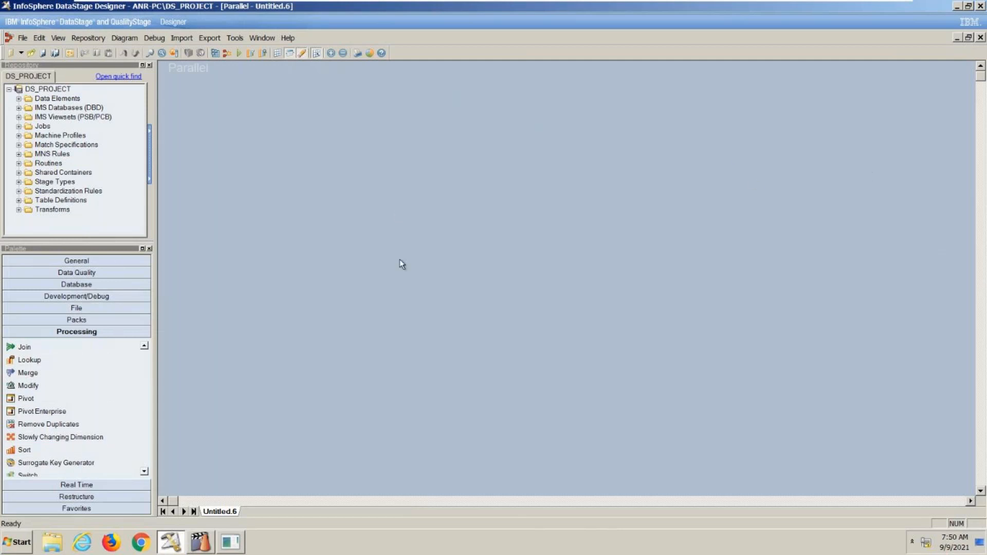
{"action": "left_click", "coordinate": [98, 310]}
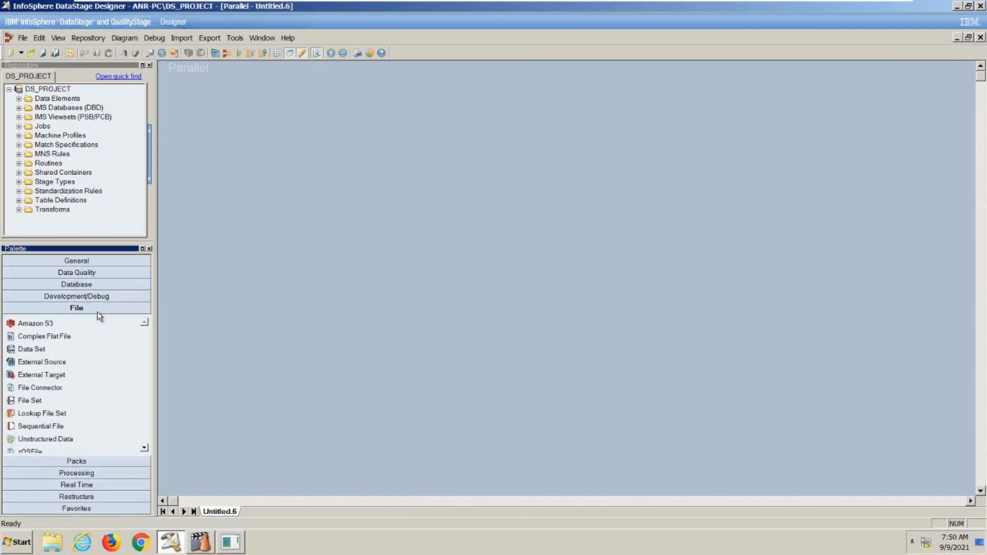
{"action": "left_click", "coordinate": [111, 286]}
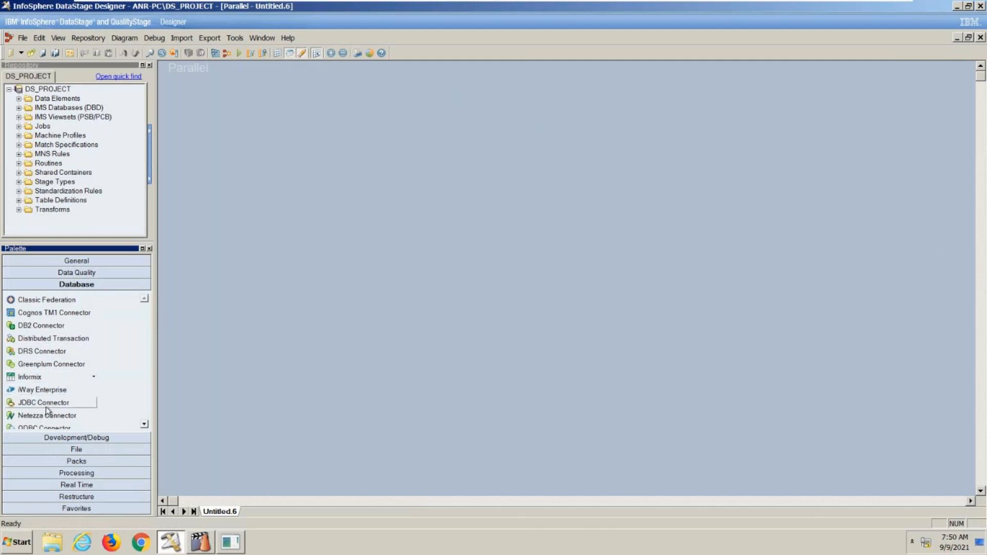
{"action": "left_click", "coordinate": [143, 426]}
{"action": "left_click", "coordinate": [143, 426]}
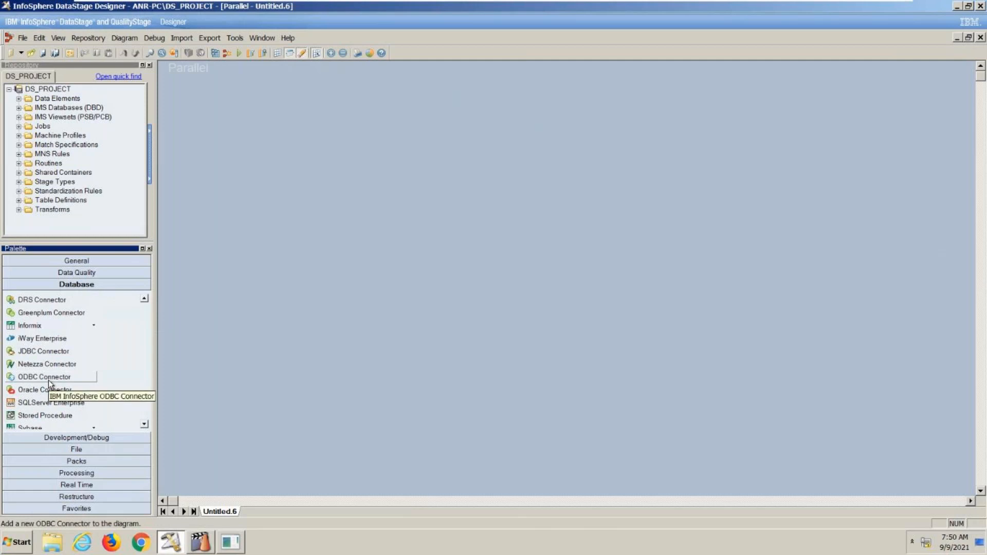
{"action": "left_click_drag", "start_coordinate": [51, 388], "coordinate": [267, 184]}
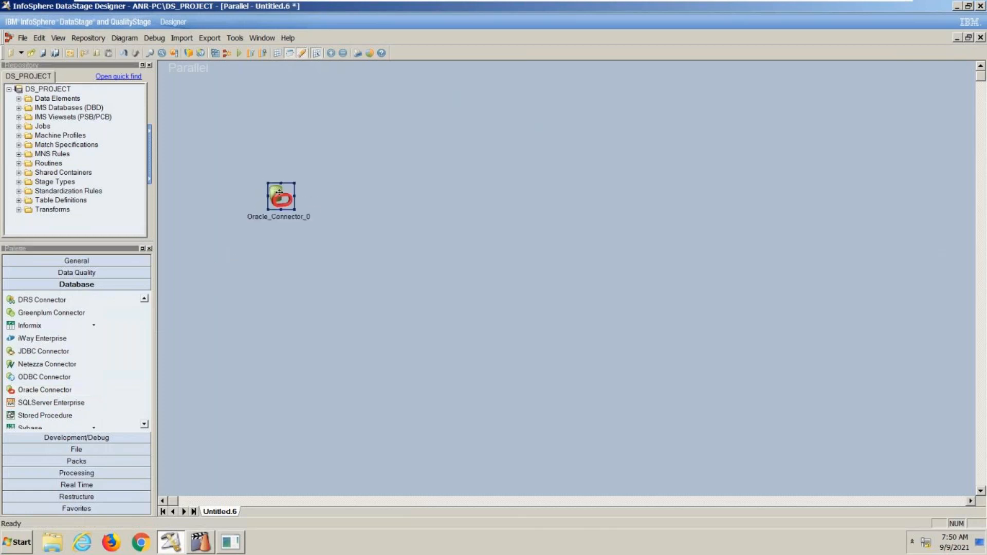
- Draw an output link from the Oracle Connector stage and open the stage's output properties
{"action": "double_click", "coordinate": [279, 193]}
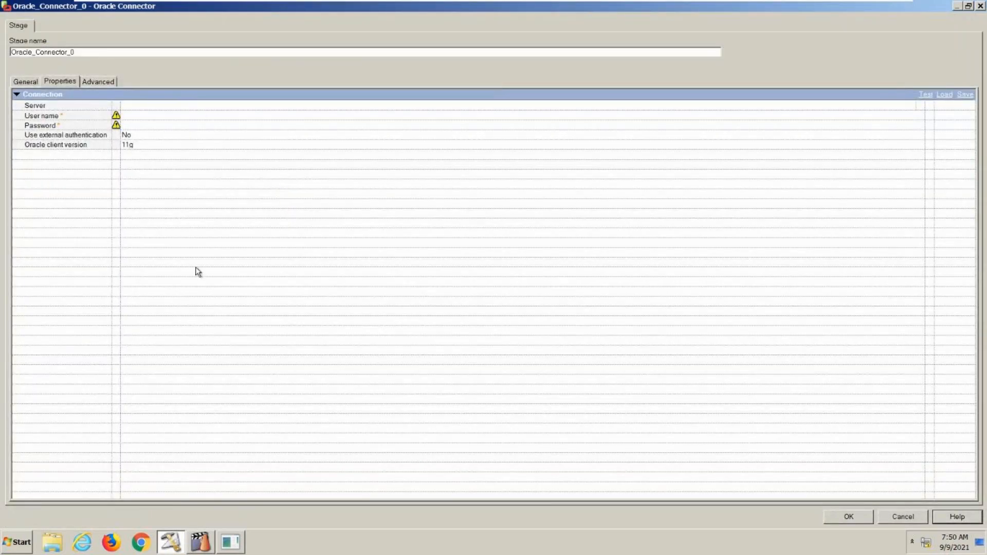
{"action": "left_click", "coordinate": [903, 517]}
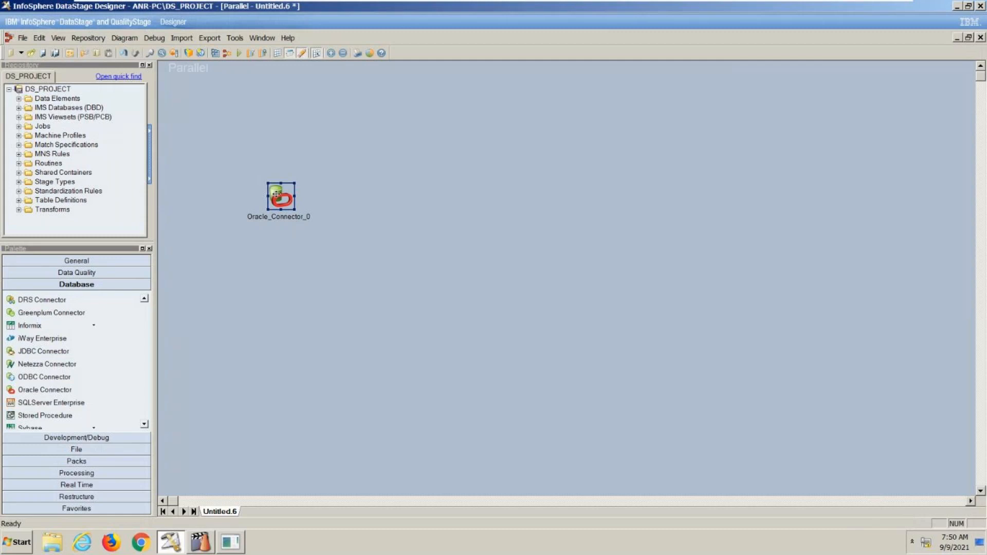
{"action": "left_click_drag", "start_coordinate": [278, 194], "coordinate": [457, 190]}
{"action": "double_click", "coordinate": [274, 194]}
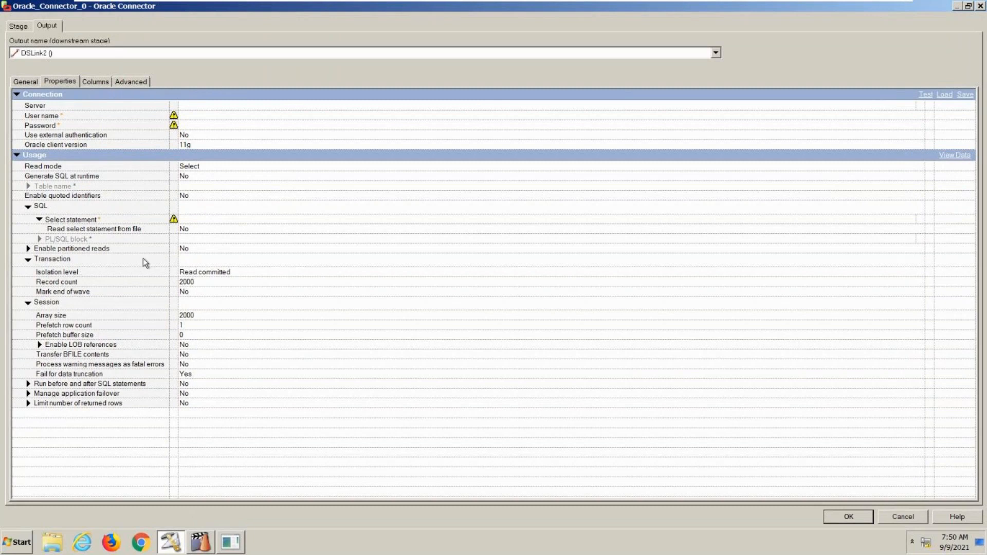
{"action": "mouse_move", "coordinate": [140, 320]}
{"action": "mouse_move", "coordinate": [90, 106]}
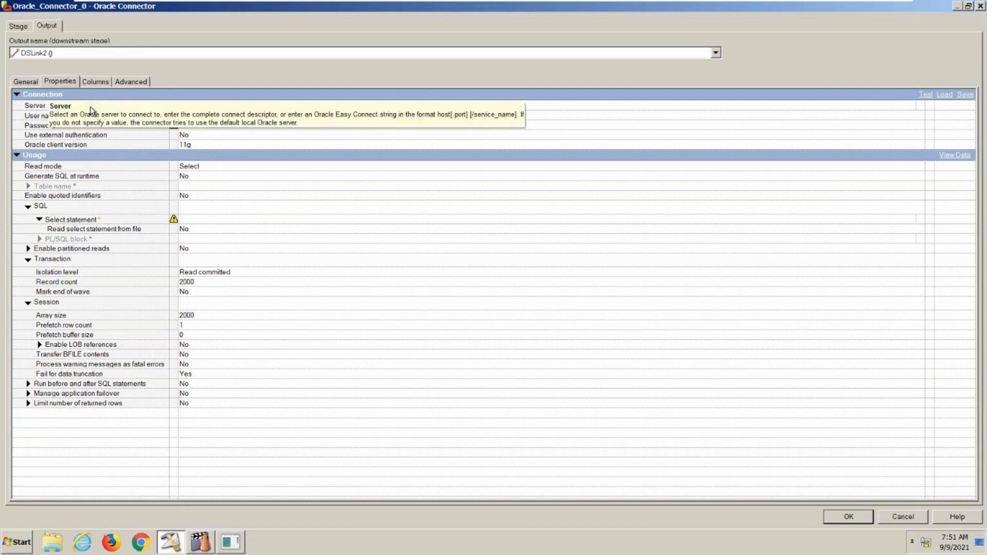
- Set the connection server to orcl and the user name to scott, and enter the account password
{"action": "left_click", "coordinate": [40, 107]}
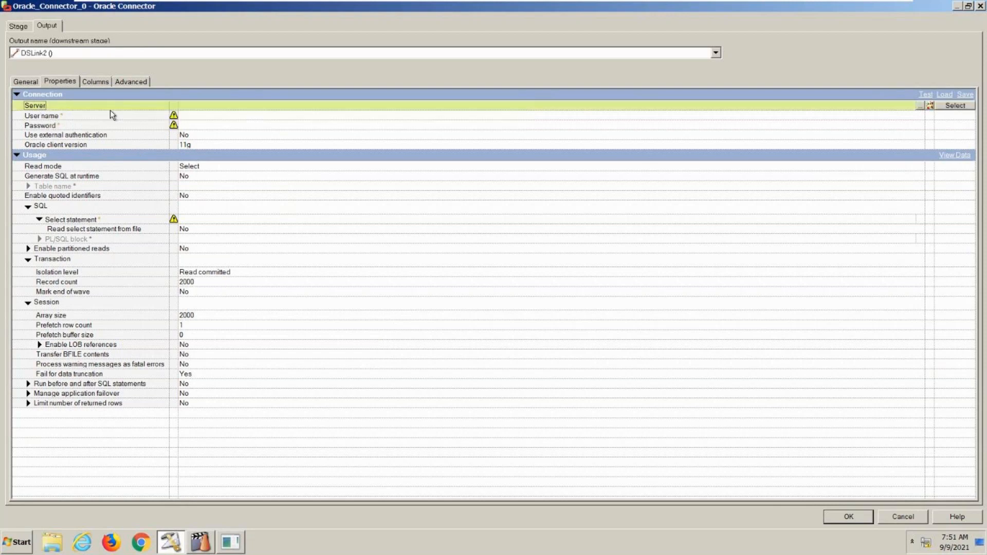
{"action": "left_click", "coordinate": [202, 107]}
{"action": "type", "text": "orc"}
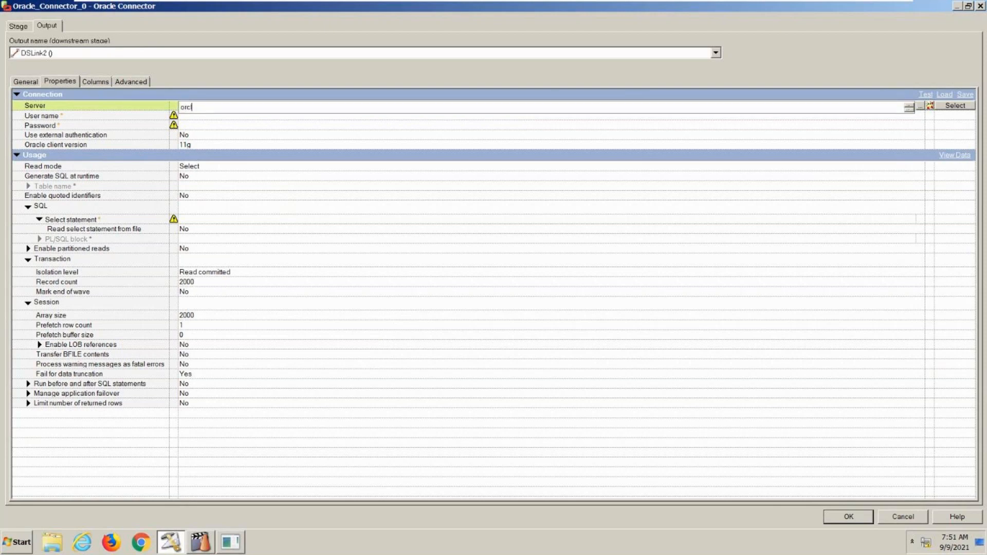
{"action": "type", "text": "l"}
{"action": "left_click", "coordinate": [211, 118]}
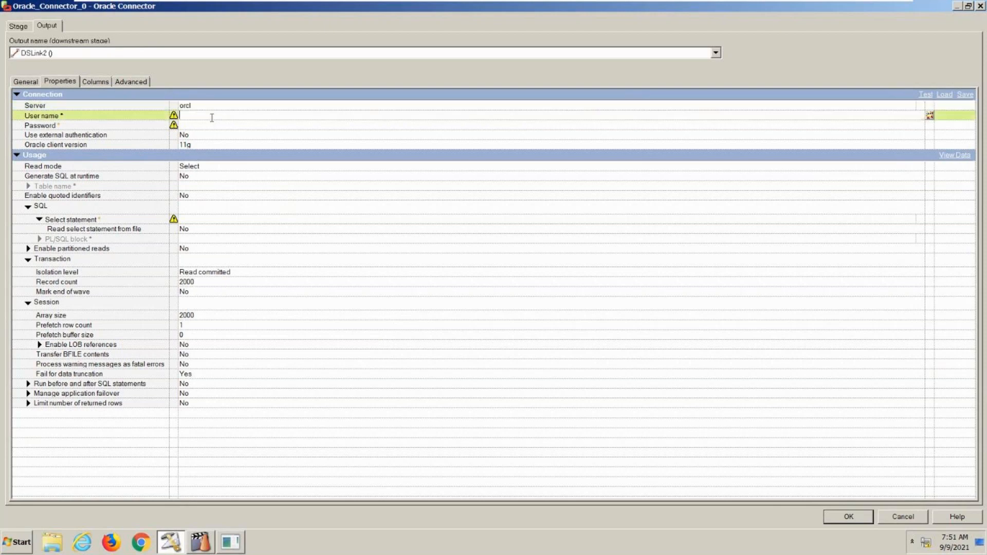
{"action": "type", "text": "scott"}
{"action": "left_click", "coordinate": [224, 125]}
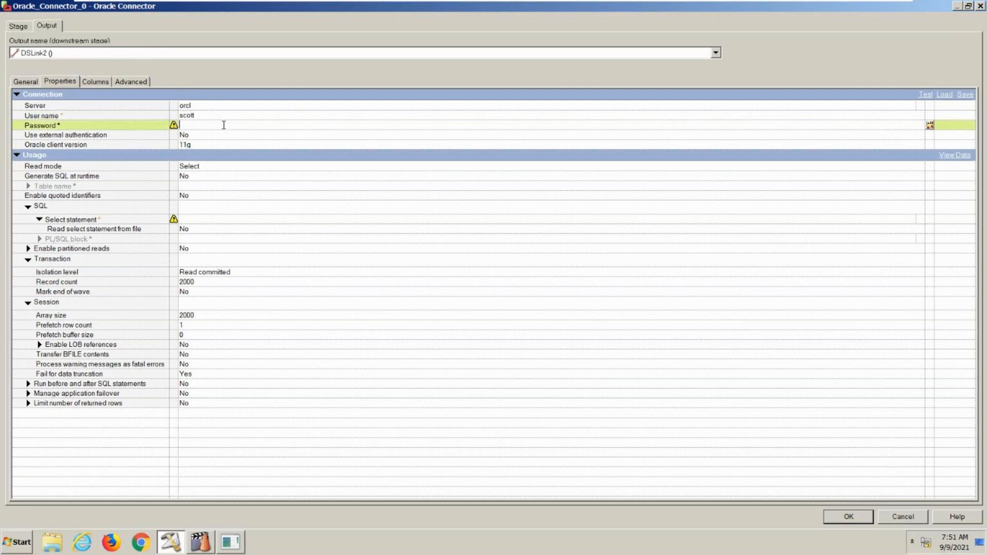
{"action": "type", "text": "tiger"}
- Check the available Oracle client versions, keep 11g, and test the Oracle connection
{"action": "left_click", "coordinate": [240, 145]}
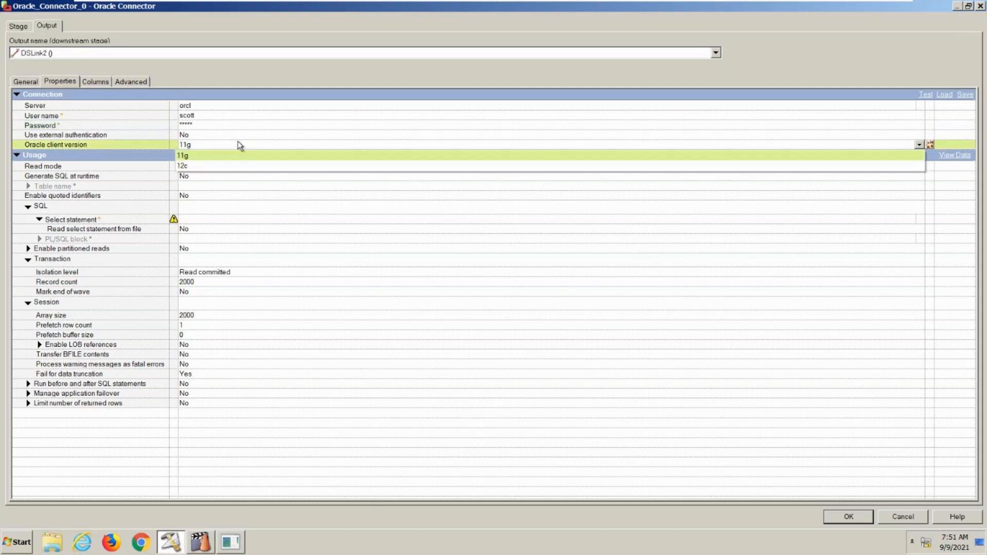
{"action": "left_click", "coordinate": [86, 139]}
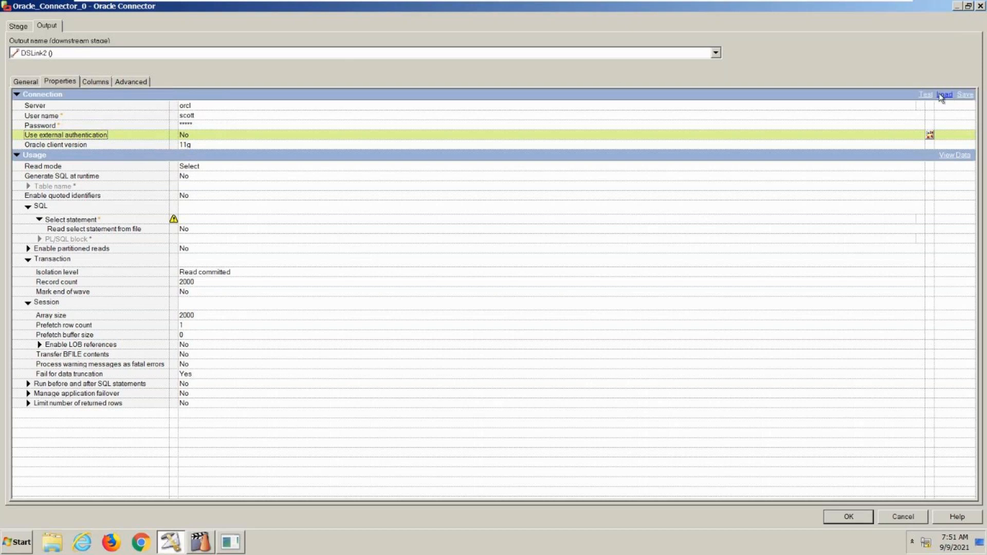
{"action": "left_click", "coordinate": [926, 95]}
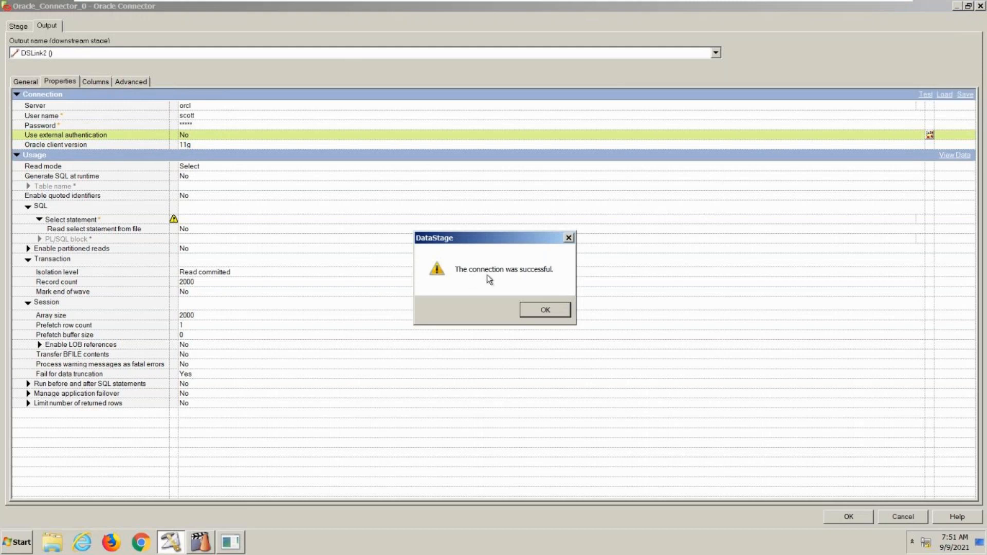
{"action": "left_click", "coordinate": [535, 304]}
- Replace the Oracle connection's account password with a different one and test the connection
{"action": "left_click", "coordinate": [212, 125]}
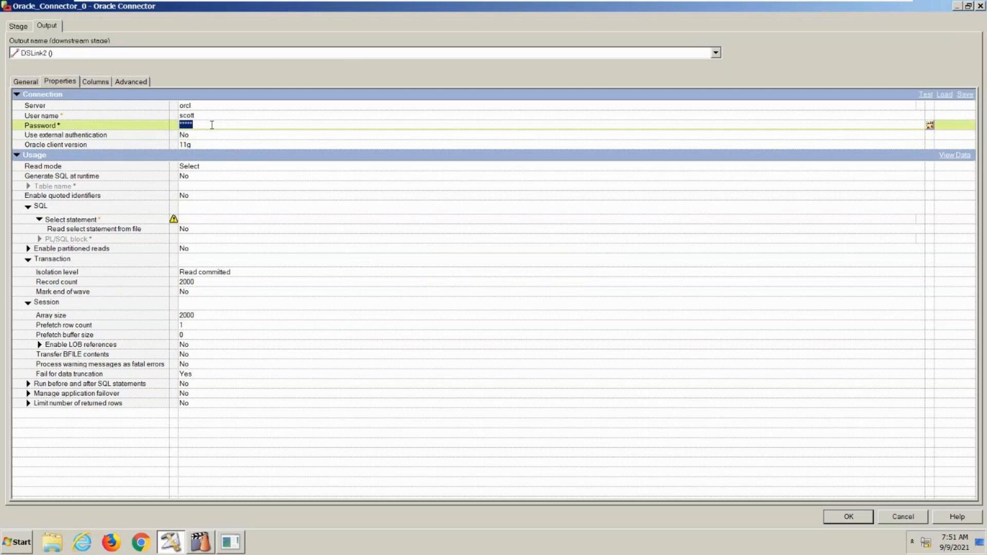
{"action": "type", "text": "**********"}
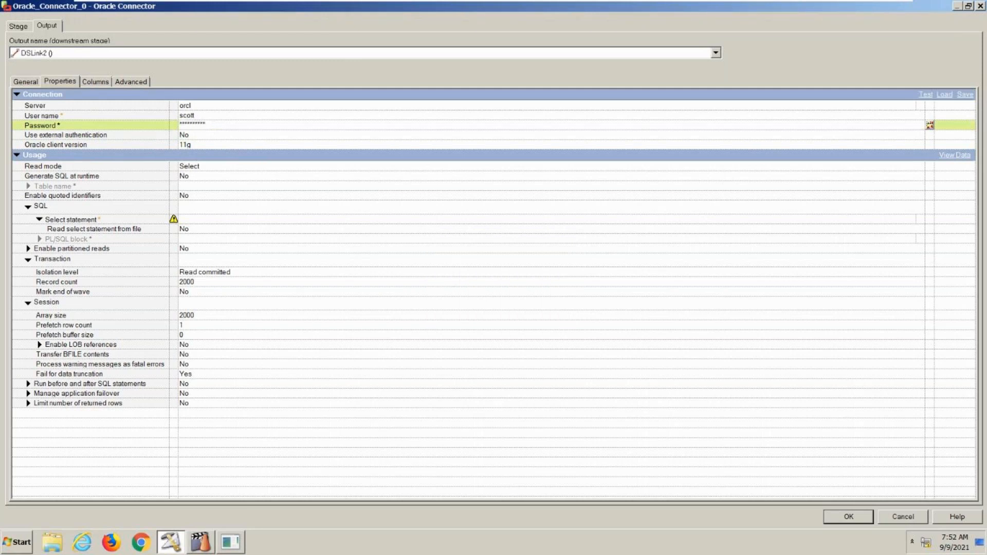
{"action": "left_click", "coordinate": [925, 95]}
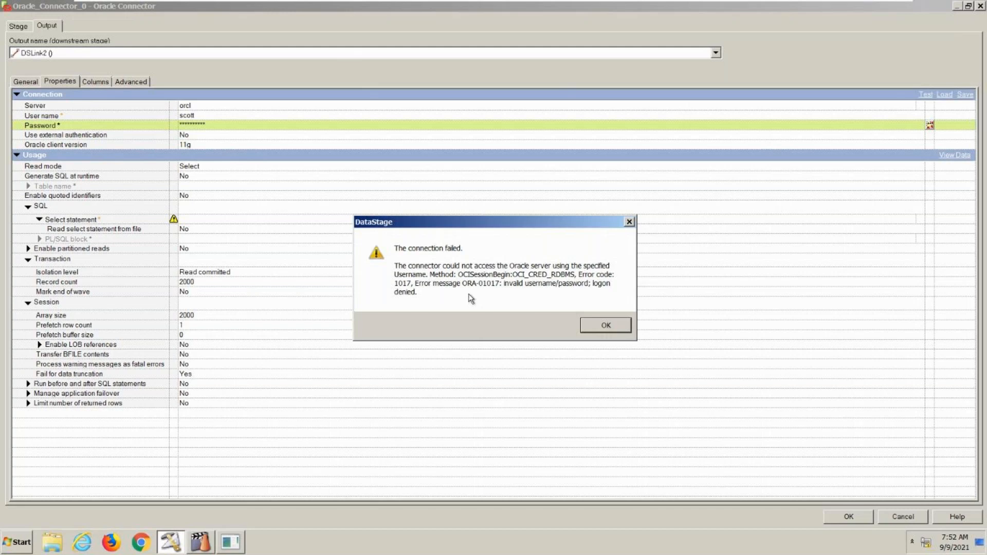
{"action": "left_click", "coordinate": [595, 325]}
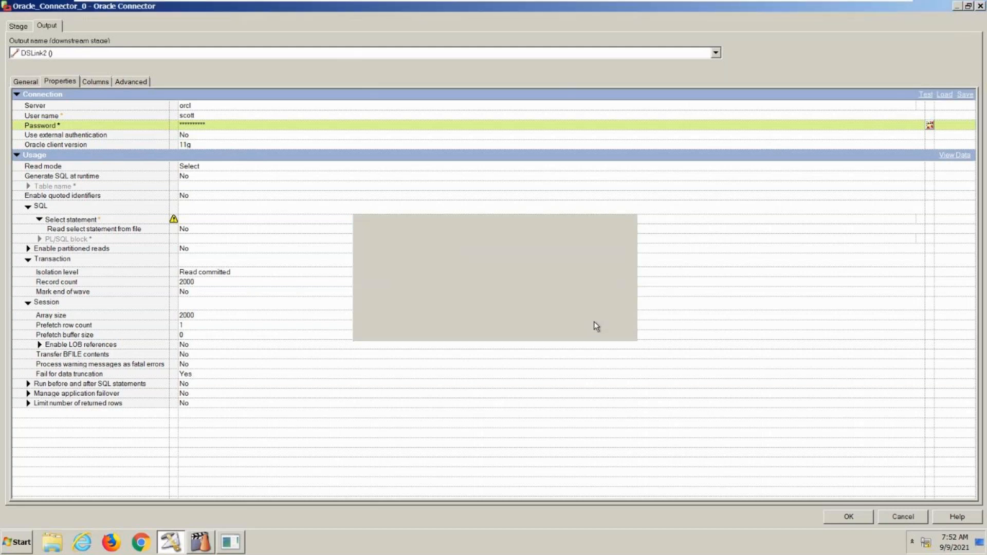
- Discard the edited Oracle Connector properties
{"action": "left_click", "coordinate": [257, 125]}
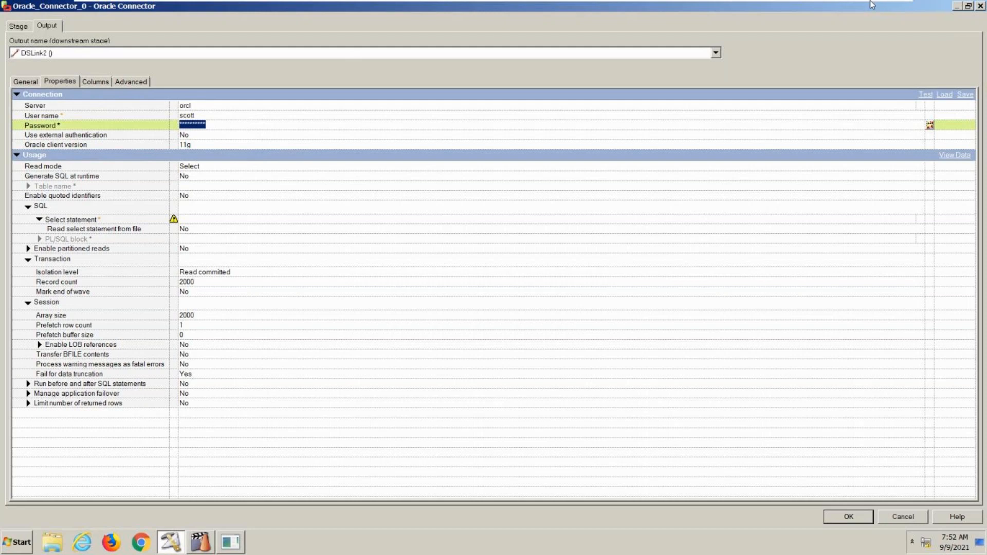
{"action": "mouse_move", "coordinate": [879, 3]}
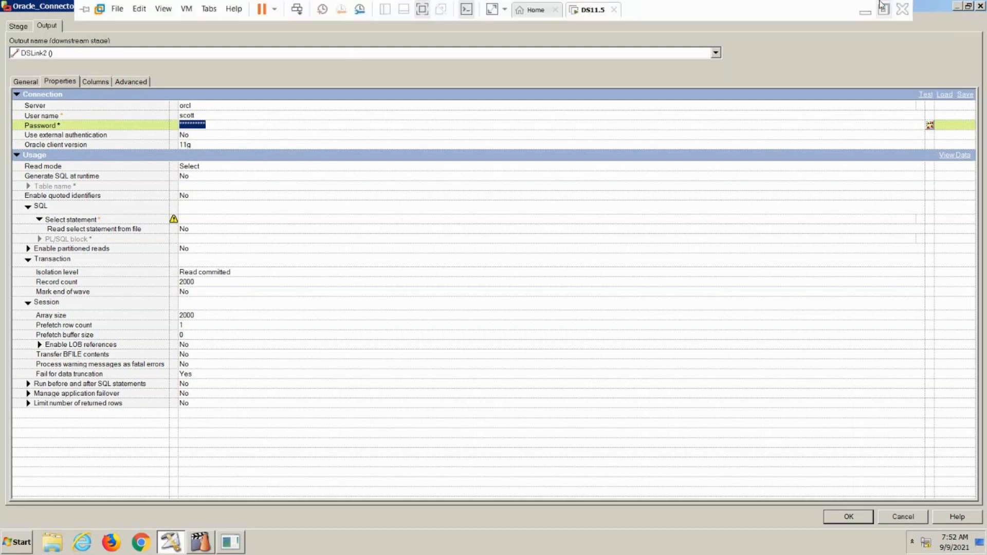
{"action": "left_click", "coordinate": [881, 6]}
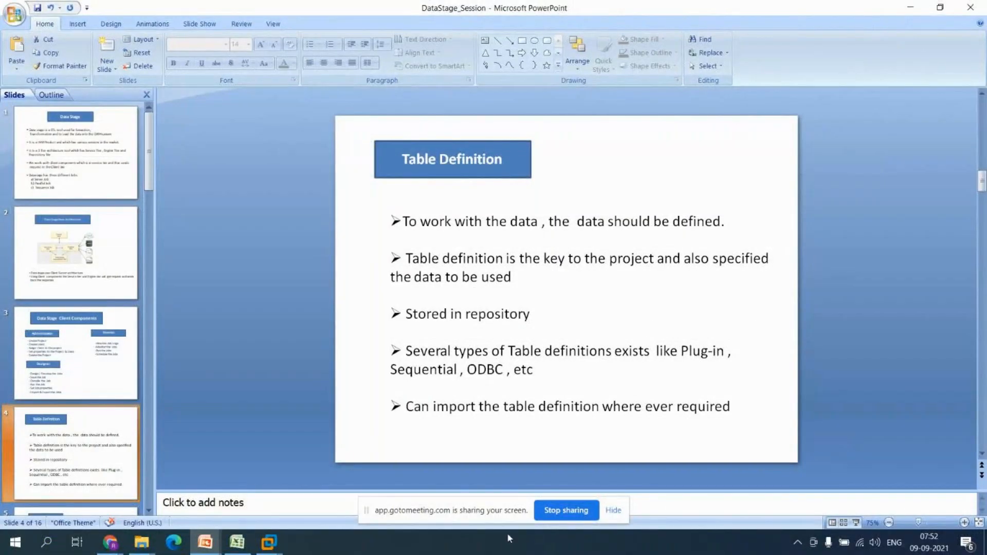
{"action": "mouse_move", "coordinate": [267, 545]}
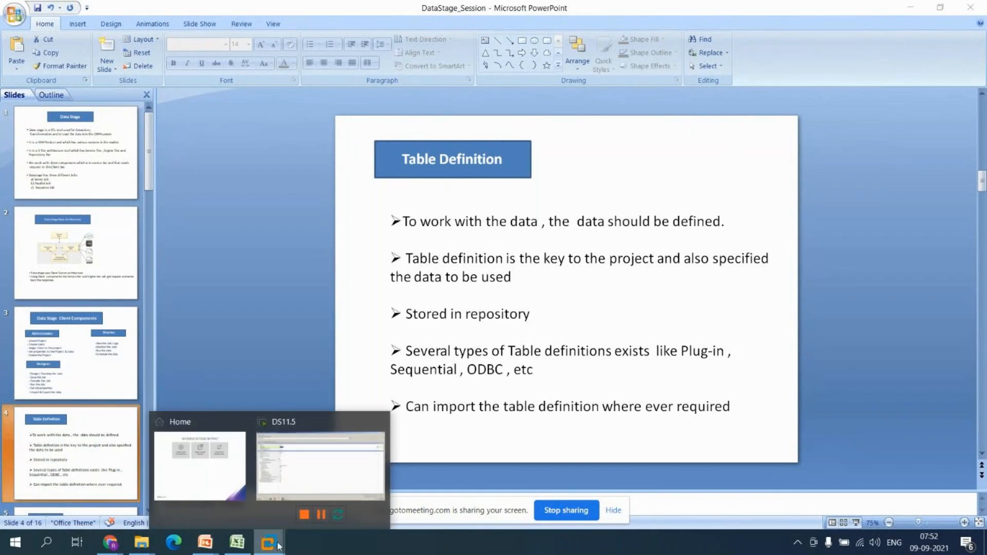
{"action": "left_click", "coordinate": [307, 499]}
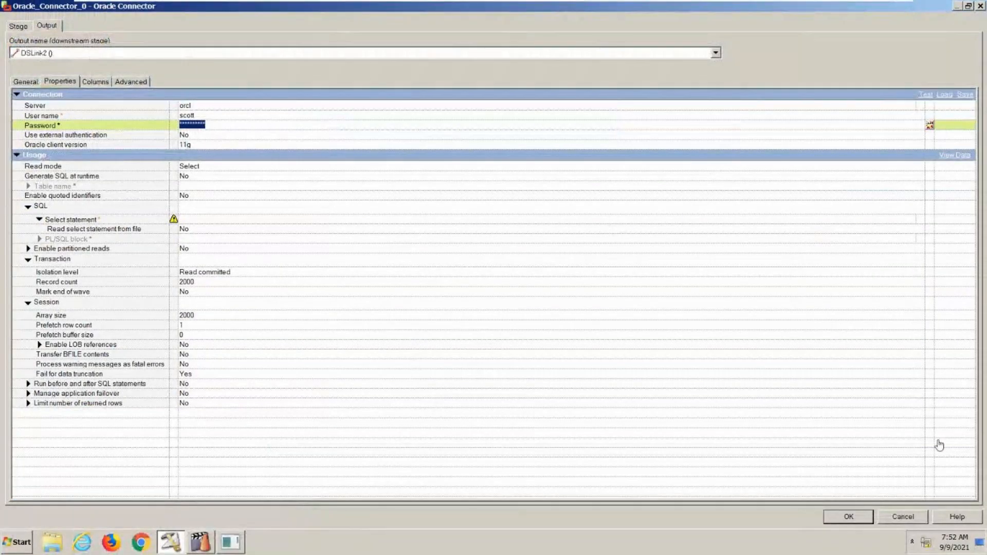
{"action": "left_click", "coordinate": [904, 518]}
- Restart SQL Plus and try to log in with the user name scottt
{"action": "left_click", "coordinate": [959, 6]}
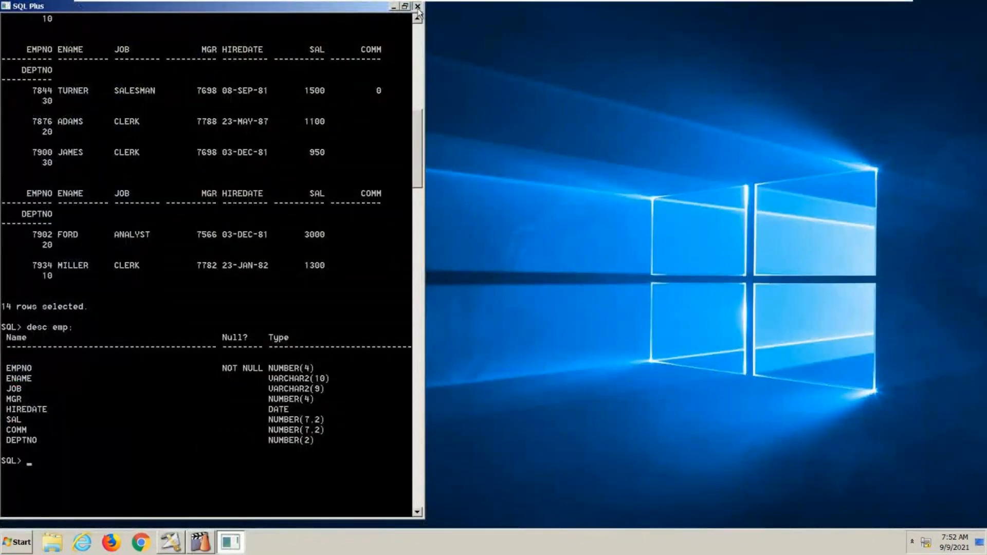
{"action": "left_click", "coordinate": [418, 7]}
{"action": "double_click", "coordinate": [74, 477]}
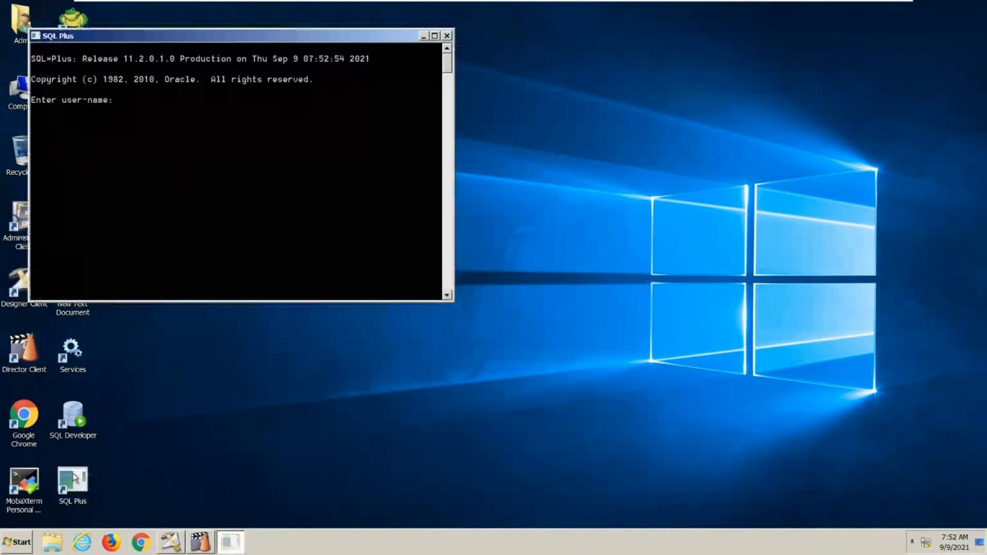
{"action": "type", "text": "scottt"}
{"action": "key", "text": "Return"}
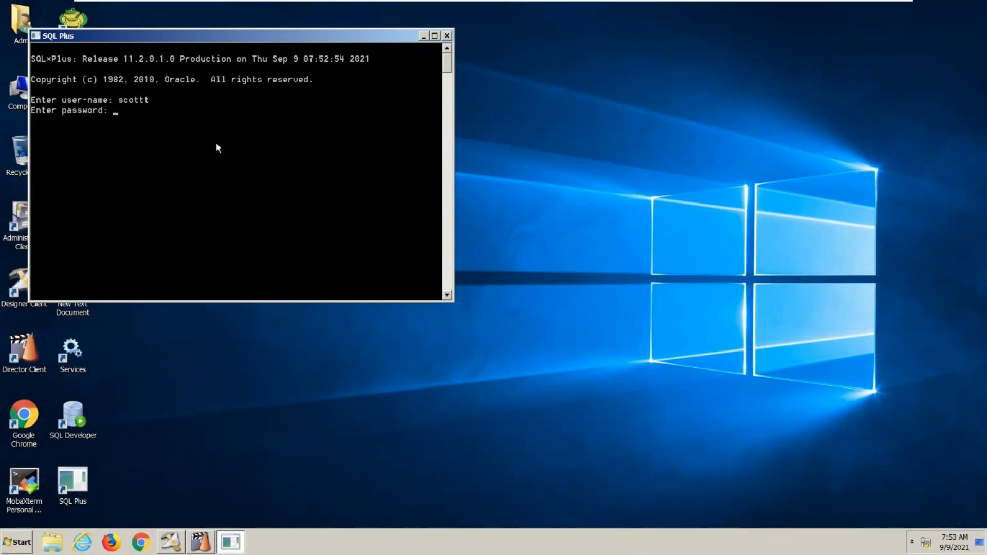
{"action": "key", "text": "Return"}
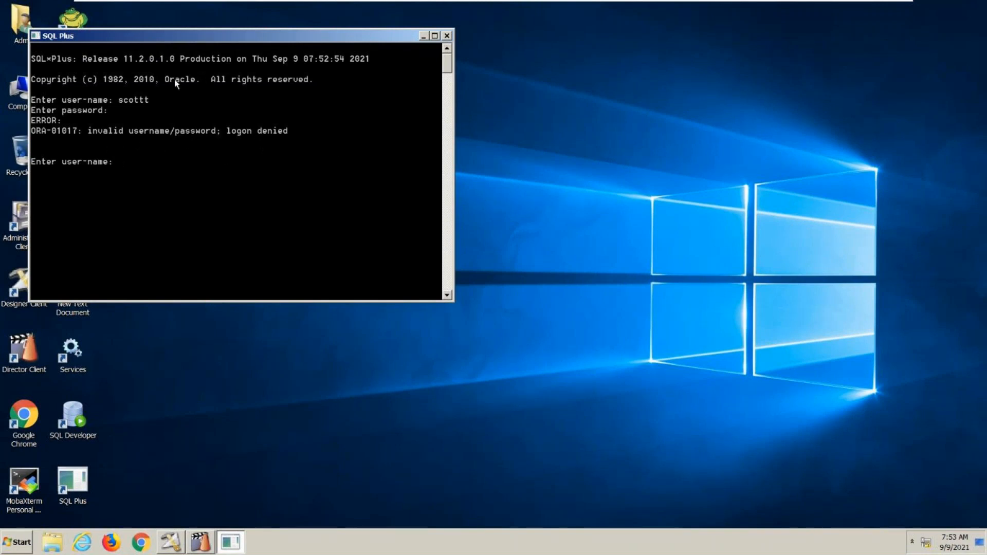
- Switch to DataStage Designer, reopen the Oracle Connector stage and set its connection server to orcl
{"action": "left_click", "coordinate": [171, 542]}
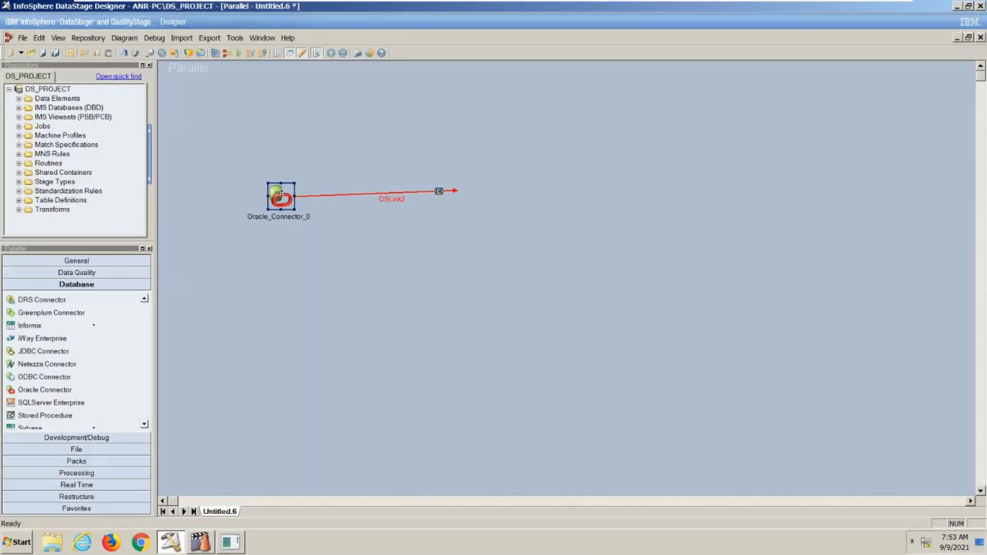
{"action": "double_click", "coordinate": [283, 195]}
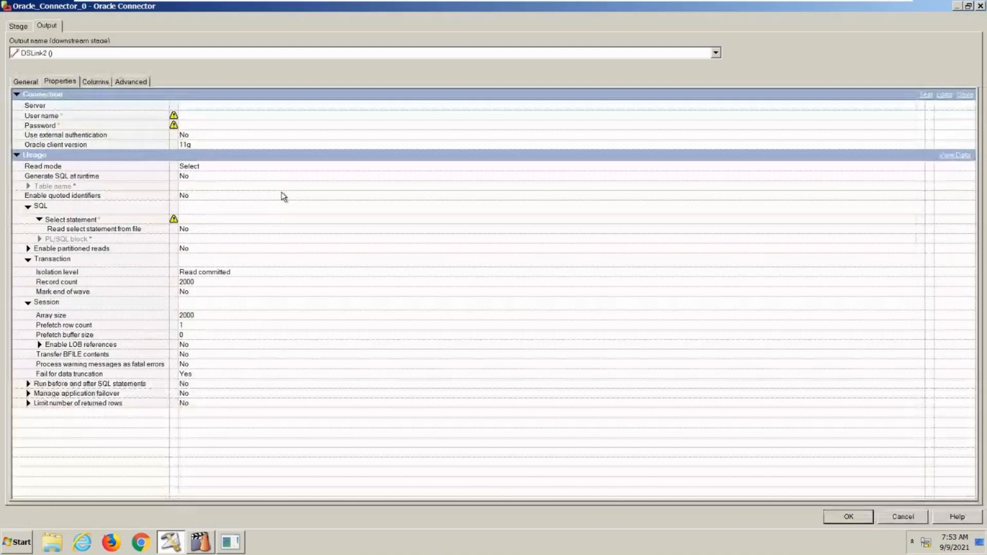
{"action": "left_click", "coordinate": [216, 105]}
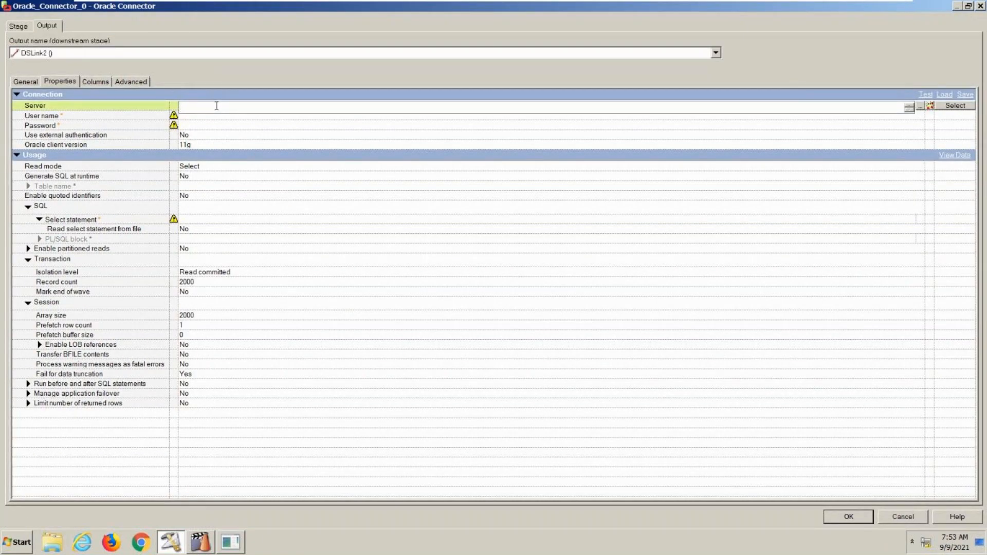
{"action": "type", "text": "orcl"}
- Set the Oracle connection's user name to scott and enter the account password
{"action": "left_click", "coordinate": [235, 125]}
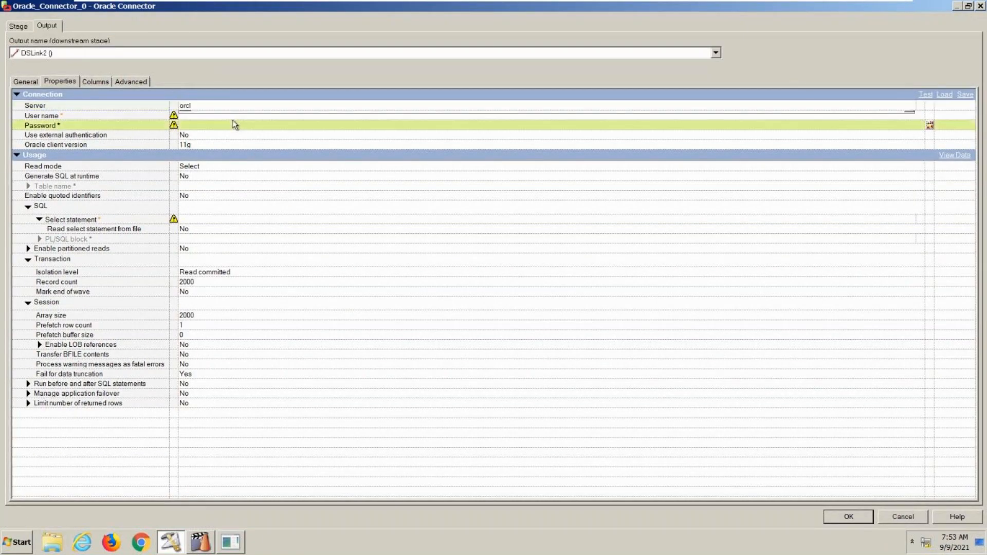
{"action": "left_click", "coordinate": [232, 116]}
{"action": "type", "text": "sc"}
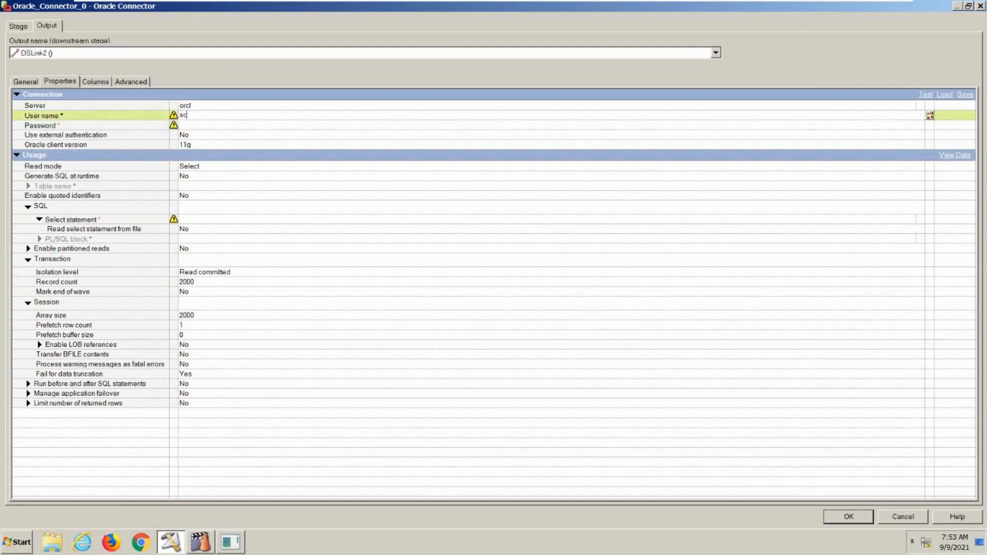
{"action": "type", "text": "ott"}
{"action": "left_click", "coordinate": [235, 124]}
{"action": "type", "text": "tiger"}
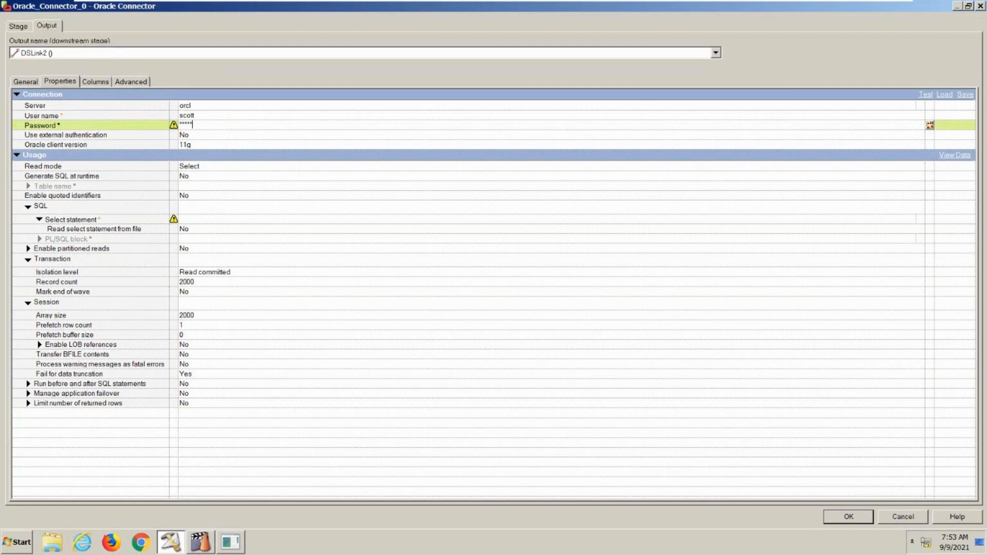
- Try PL/SQL as the connector's read mode, then set it back to Select
{"action": "left_click", "coordinate": [240, 182]}
{"action": "left_click", "coordinate": [202, 168]}
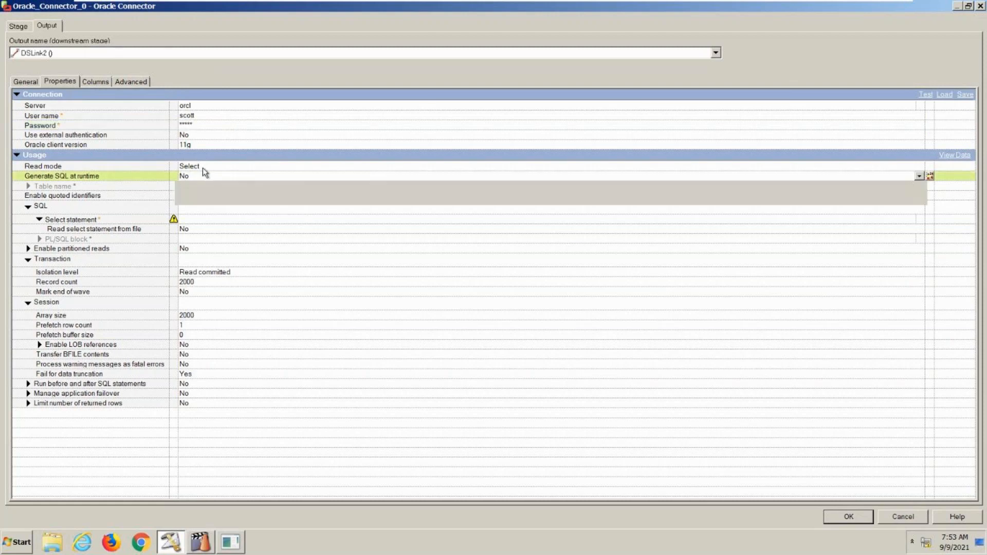
{"action": "left_click", "coordinate": [203, 167]}
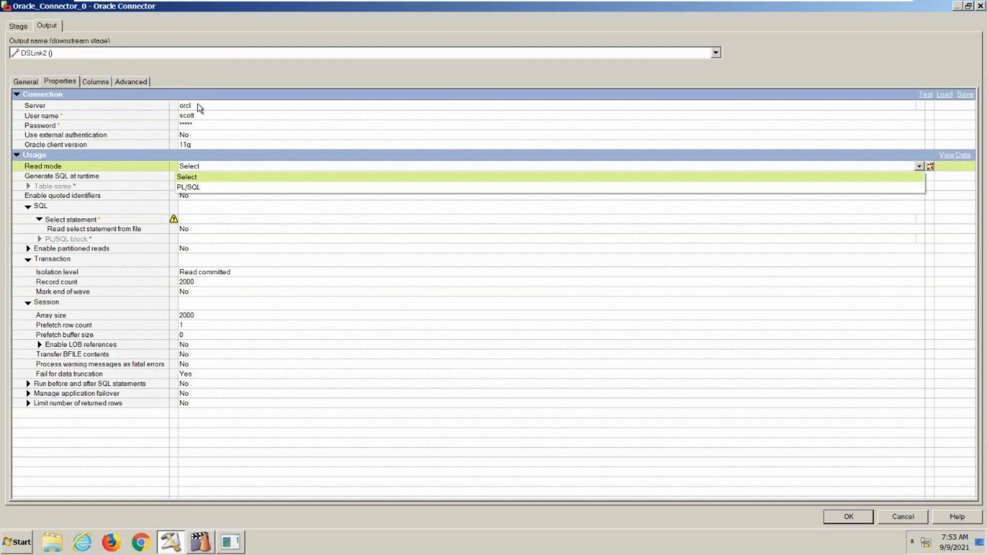
{"action": "left_click", "coordinate": [204, 188]}
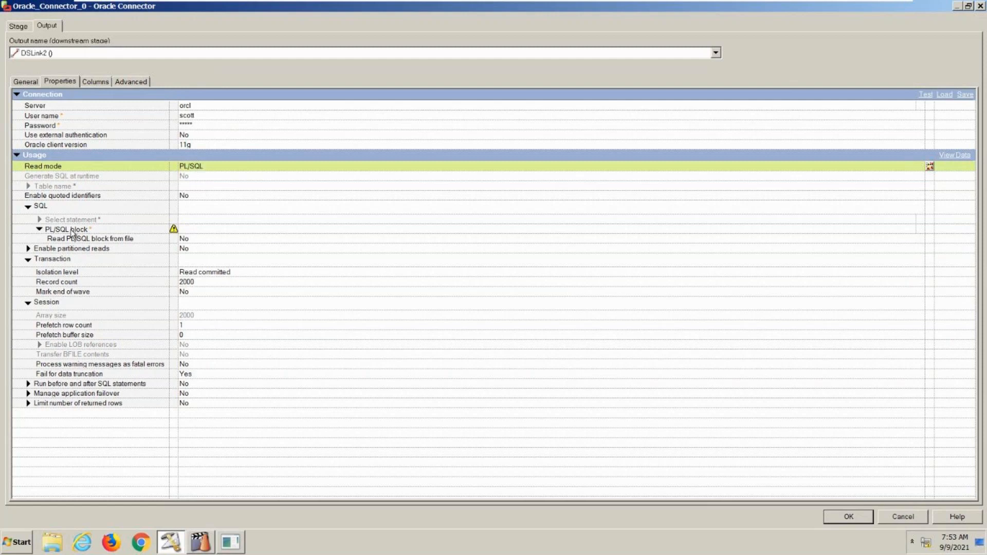
{"action": "left_click", "coordinate": [238, 165]}
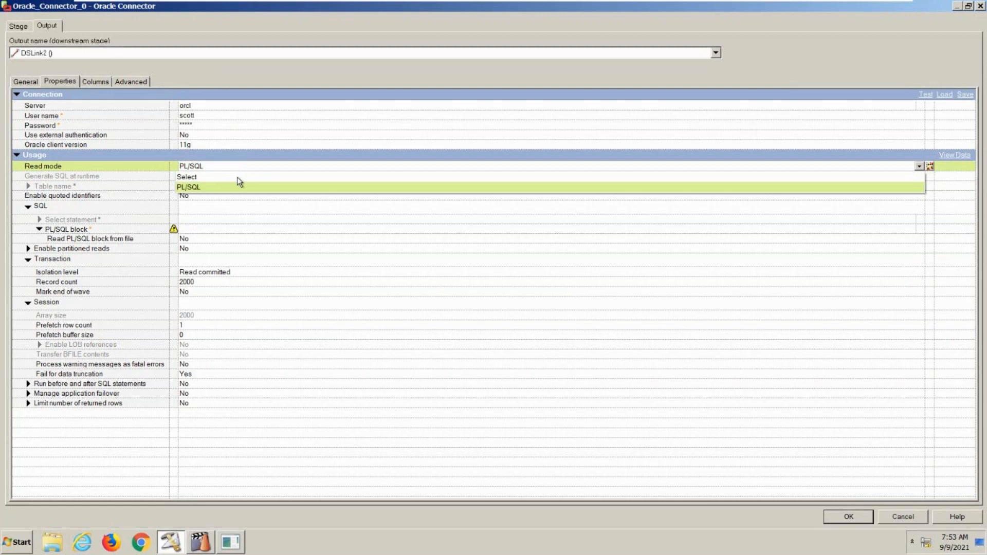
{"action": "left_click", "coordinate": [238, 180]}
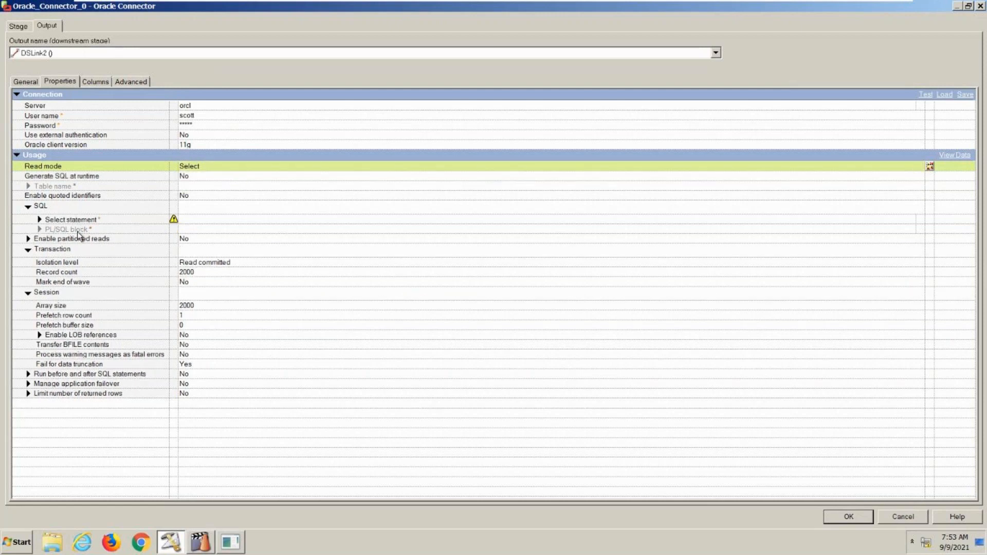
{"action": "mouse_move", "coordinate": [78, 234]}
- Keep Generate SQL at runtime at No, begin a manual select statement and erase it
{"action": "left_click", "coordinate": [186, 177]}
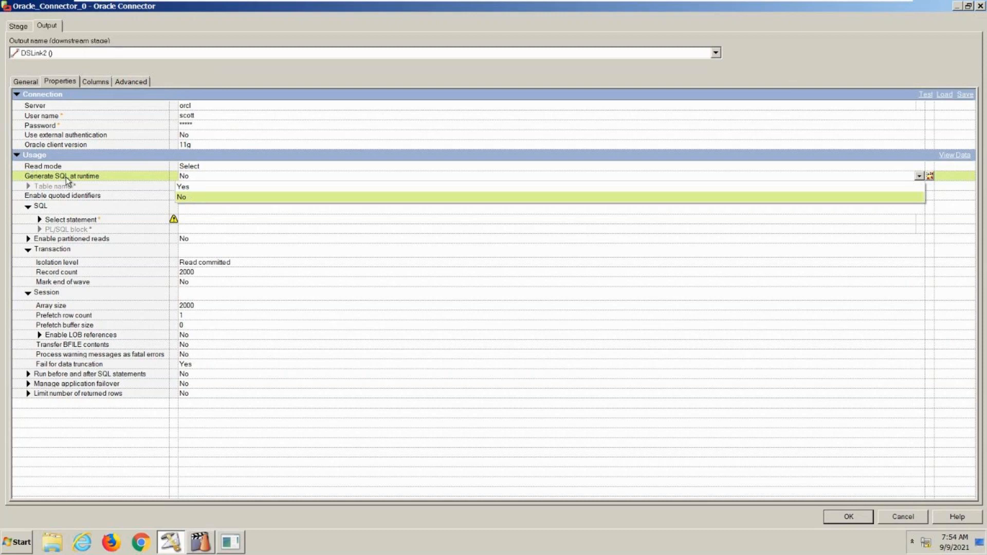
{"action": "left_click", "coordinate": [185, 197]}
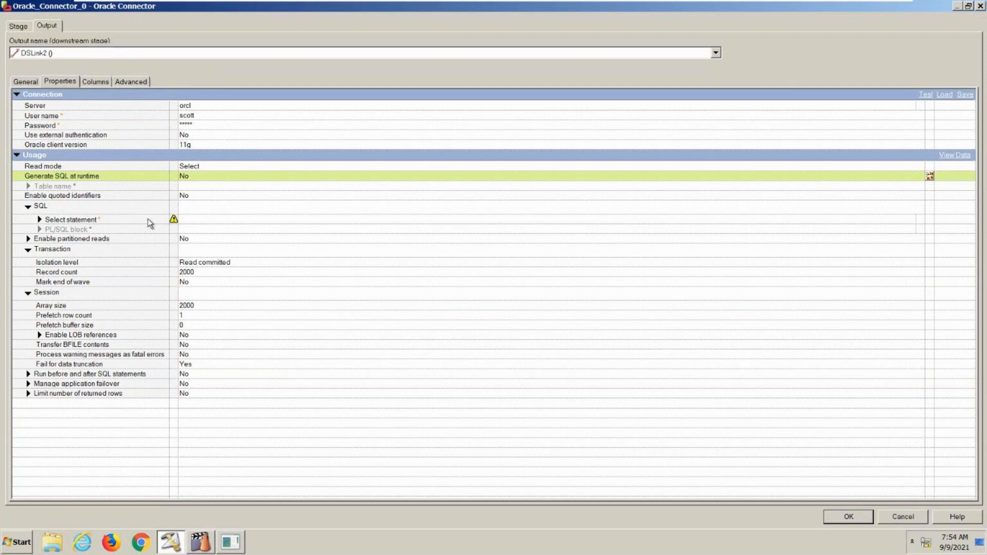
{"action": "left_click", "coordinate": [190, 218]}
{"action": "type", "text": "select"}
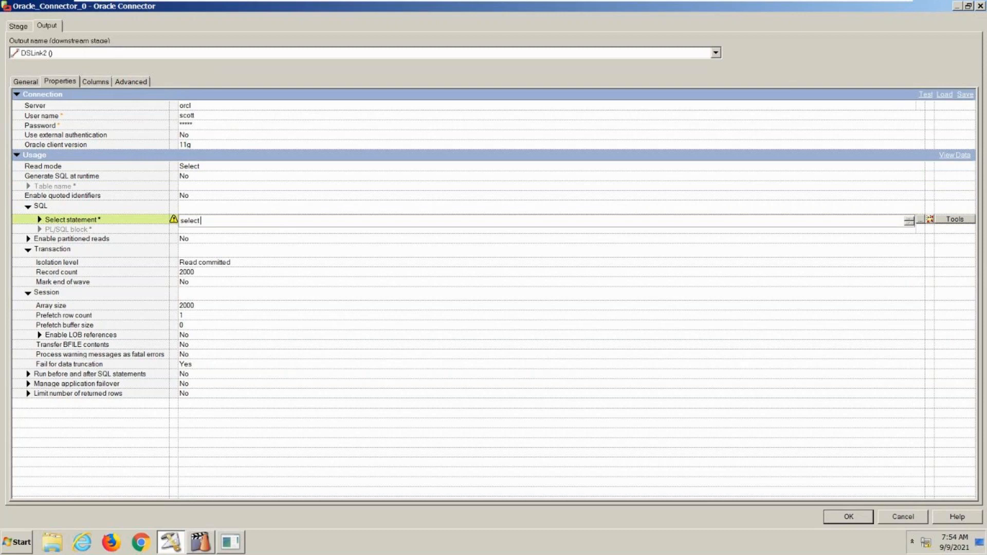
{"action": "key", "text": "BackSpace"}
{"action": "key", "text": "BackSpace"}
{"action": "key", "text": "BackSpace"}
{"action": "key", "text": "BackSpace"}
{"action": "key", "text": "BackSpace"}
{"action": "key", "text": "BackSpace"}
- Set Generate SQL at runtime to Yes and enter emp as the table name
{"action": "left_click", "coordinate": [233, 177]}
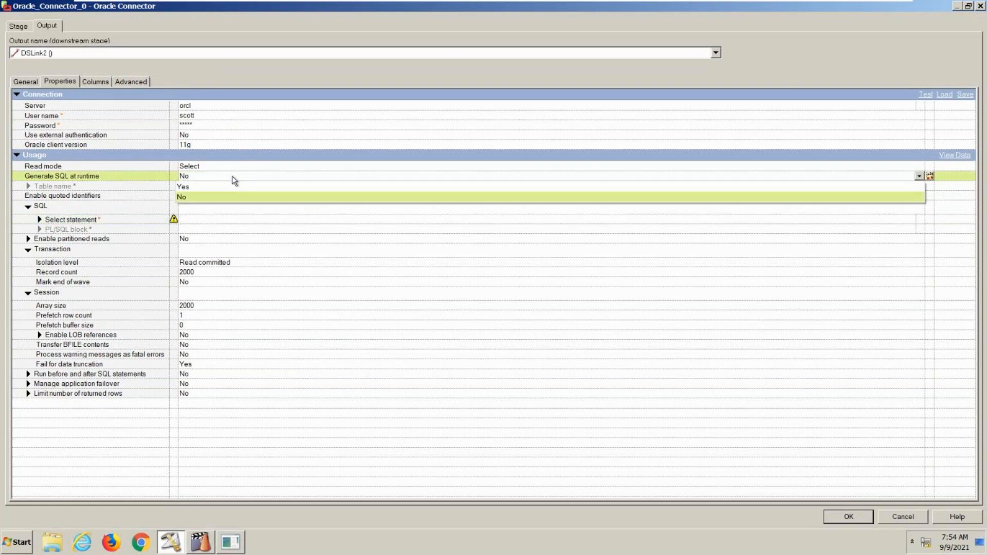
{"action": "left_click", "coordinate": [225, 187]}
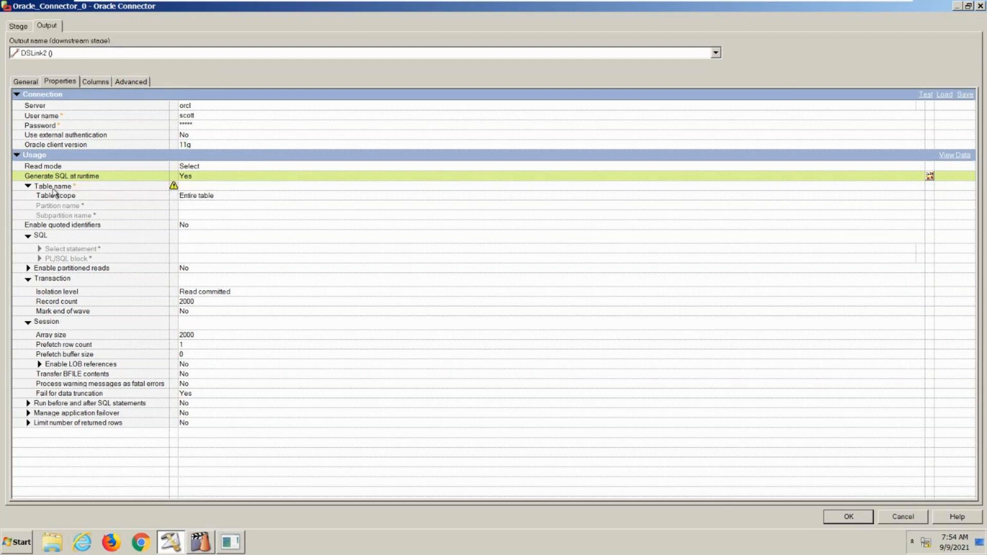
{"action": "left_click", "coordinate": [195, 188]}
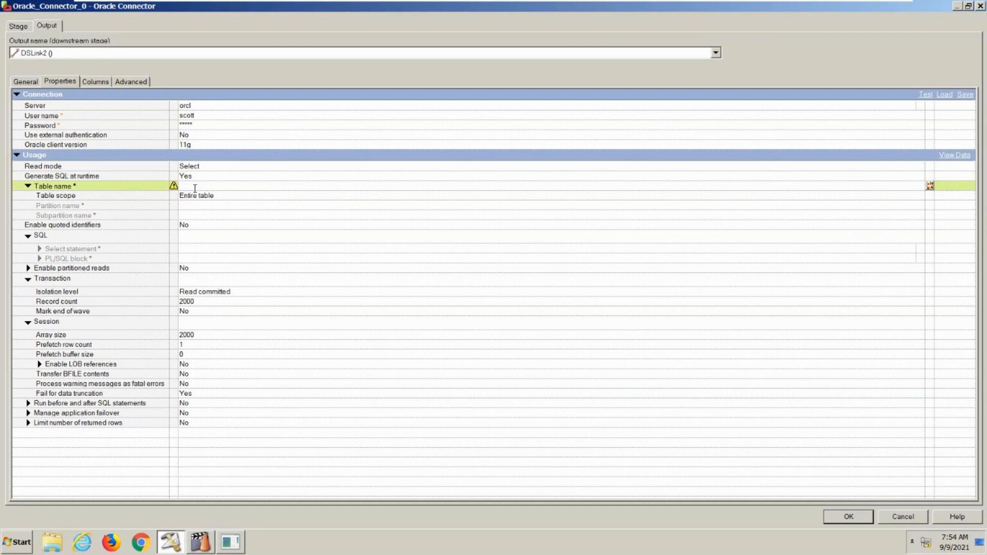
{"action": "type", "text": "emp"}
- Check the choices for Table scope and for Run before and after SQL statements
{"action": "left_click", "coordinate": [194, 196]}
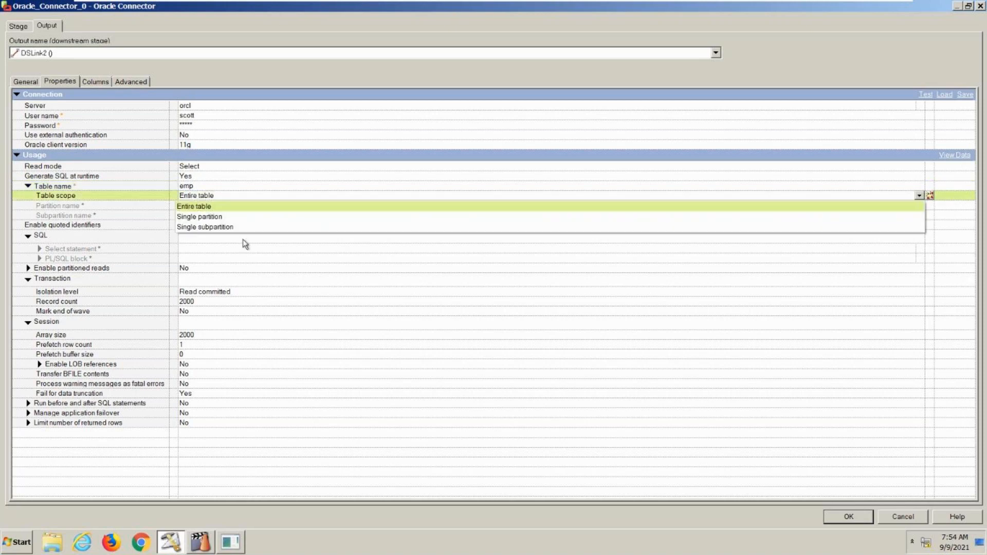
{"action": "left_click", "coordinate": [215, 197]}
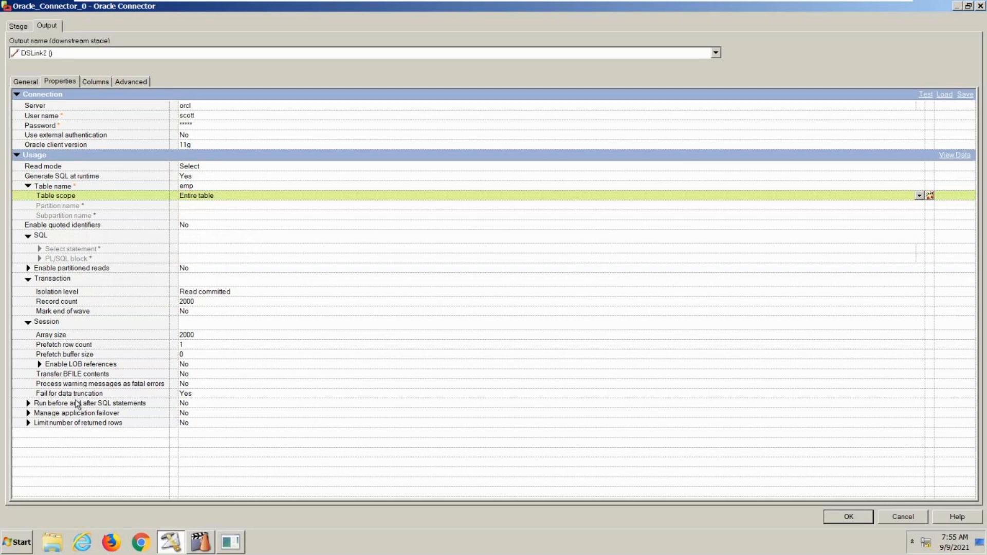
{"action": "left_click", "coordinate": [184, 404]}
{"action": "left_click", "coordinate": [184, 404]}
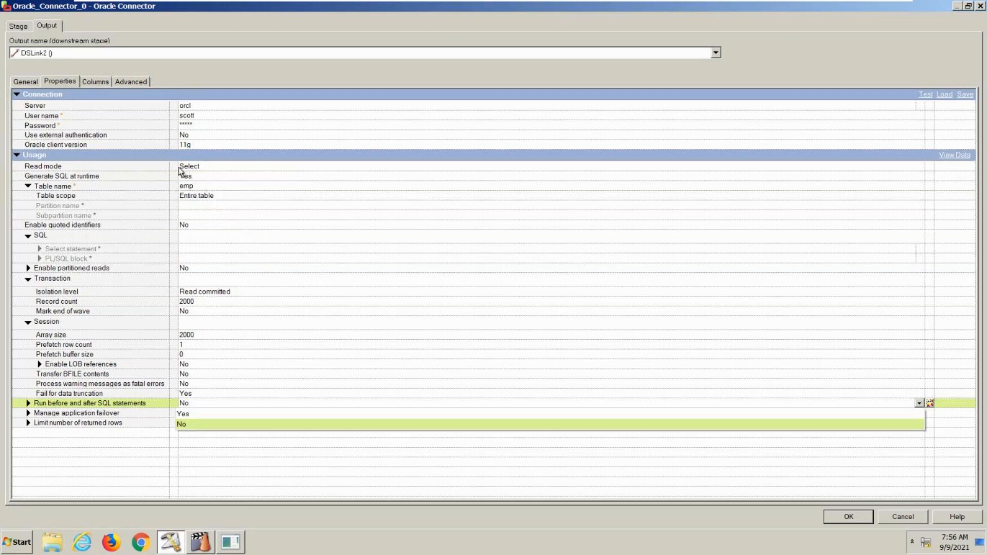
- Open the column definitions of the Oracle Connector's output link
{"action": "left_click", "coordinate": [107, 82]}
{"action": "left_click", "coordinate": [106, 82]}
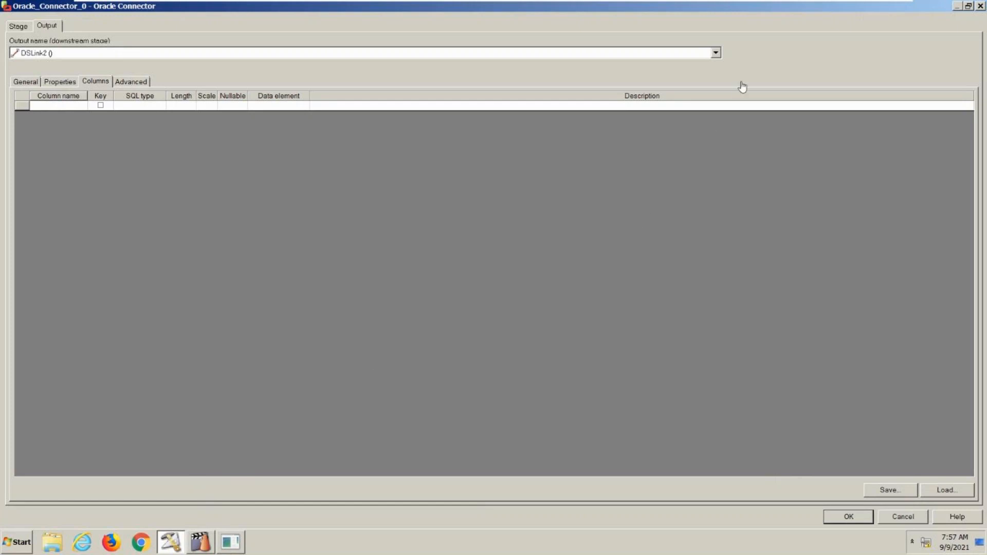
{"action": "mouse_move", "coordinate": [872, 6]}
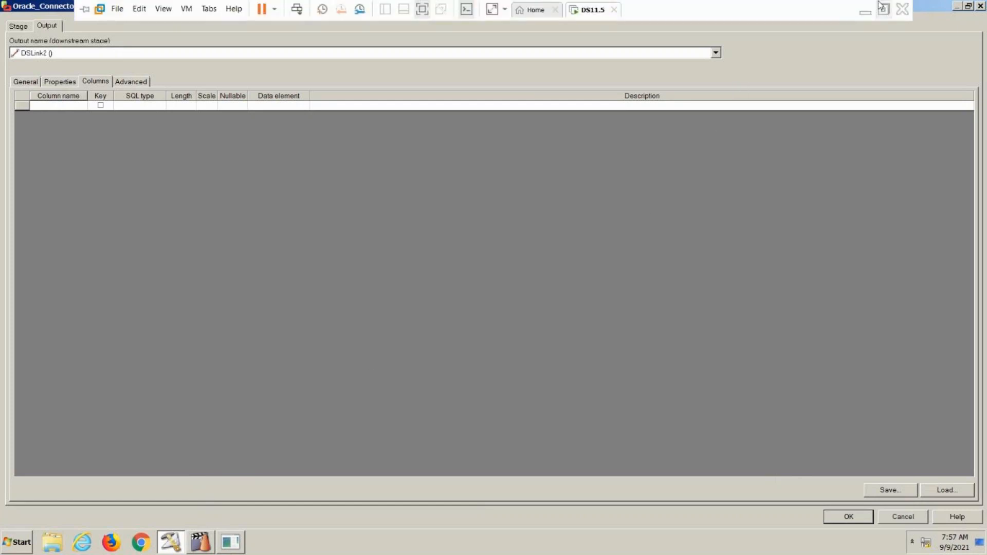
- Switch to the Table Definition slide in PowerPoint and return to the DS11.5 virtual machine
{"action": "left_click", "coordinate": [867, 11]}
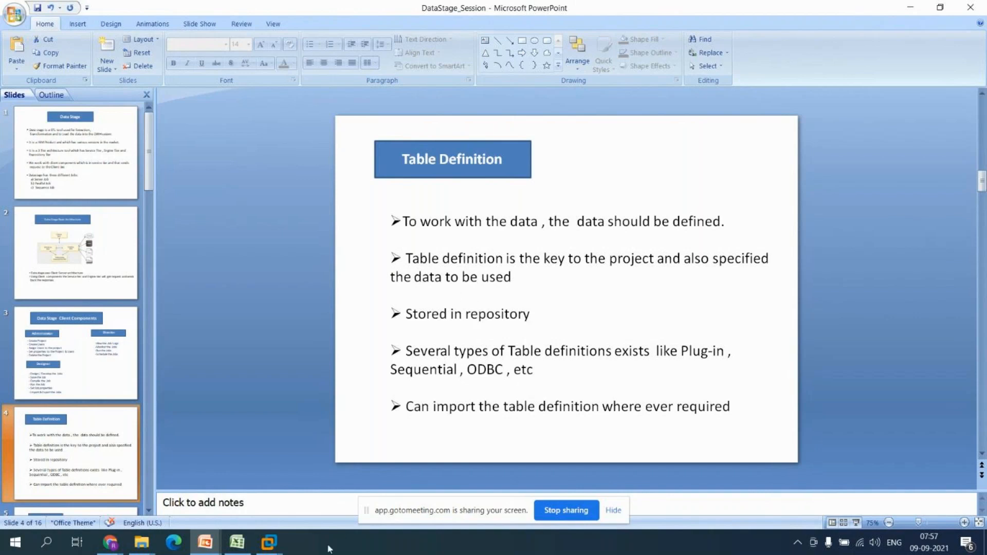
{"action": "left_click", "coordinate": [268, 540]}
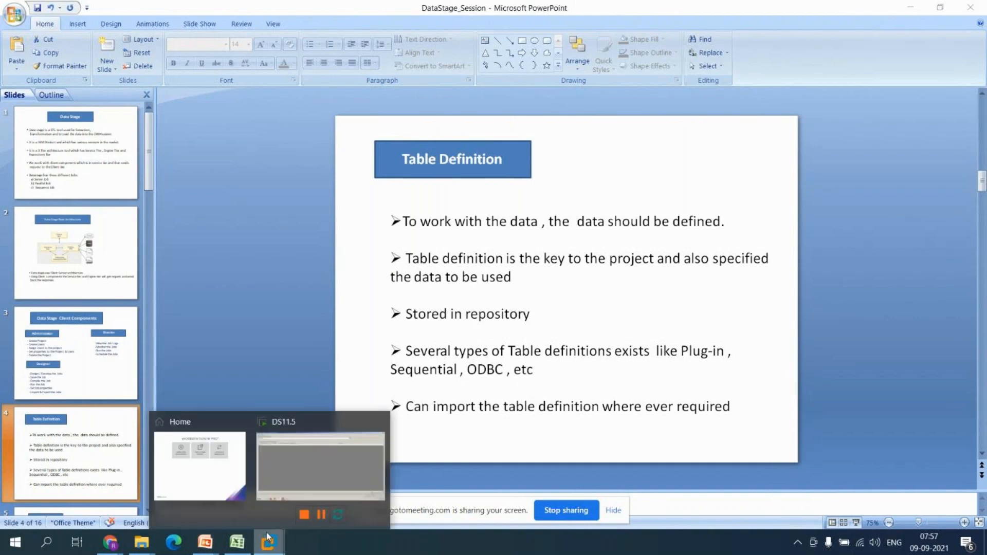
{"action": "left_click", "coordinate": [310, 468]}
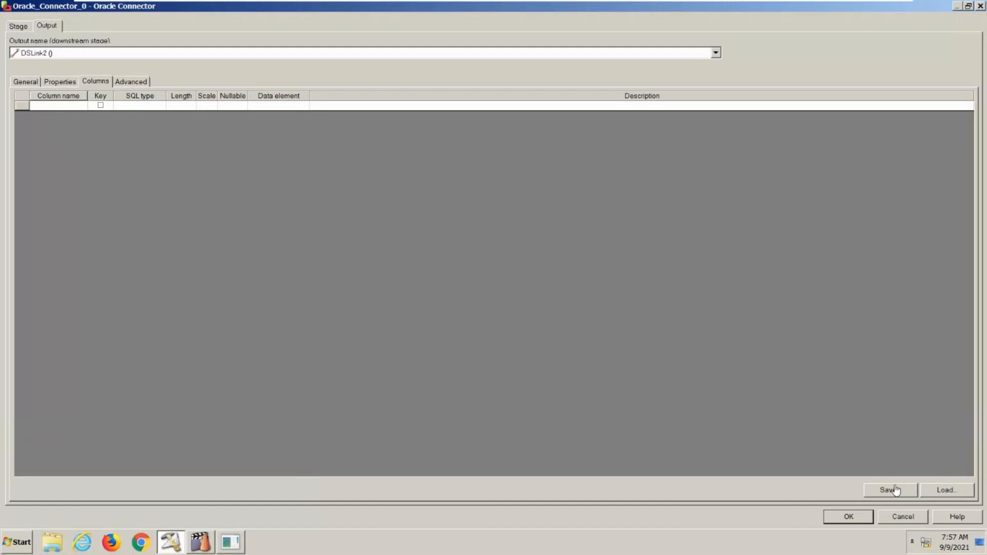
- Check the project's table definitions available for loading, cancel the load and accept the Oracle Connector settings
{"action": "left_click", "coordinate": [933, 491]}
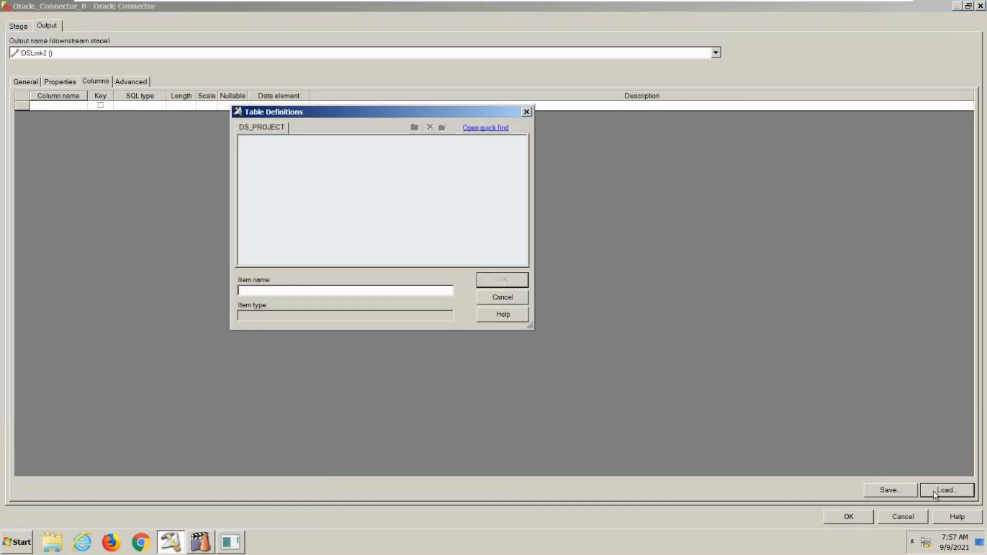
{"action": "left_click", "coordinate": [504, 297]}
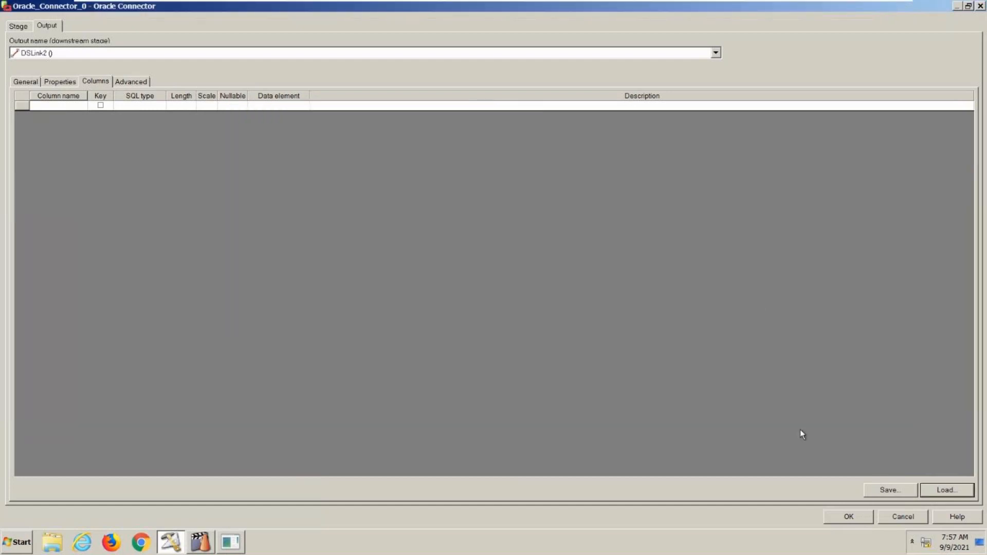
{"action": "left_click", "coordinate": [837, 516]}
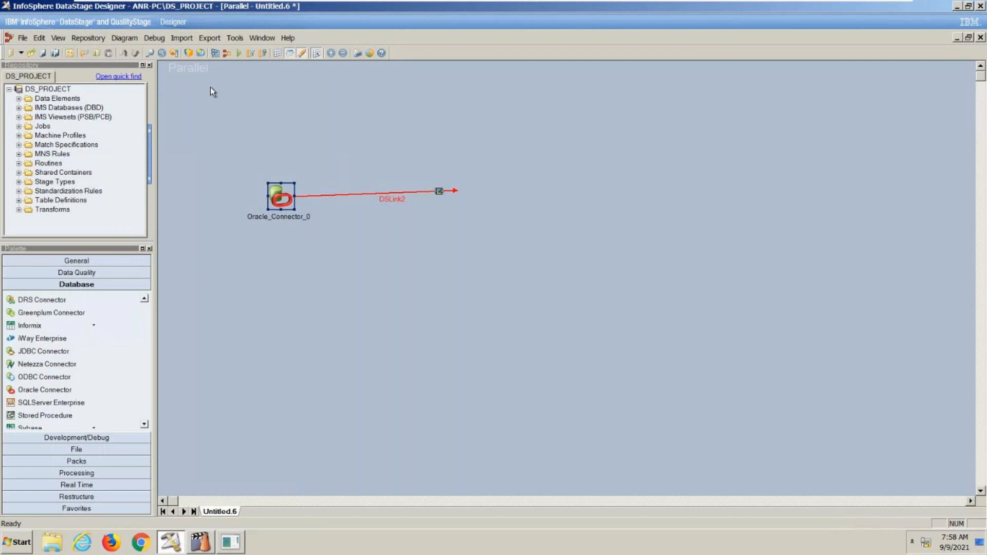
- Start importing plug-in metadata table definitions with the ORAOCI9 plug-in
{"action": "left_click", "coordinate": [185, 38]}
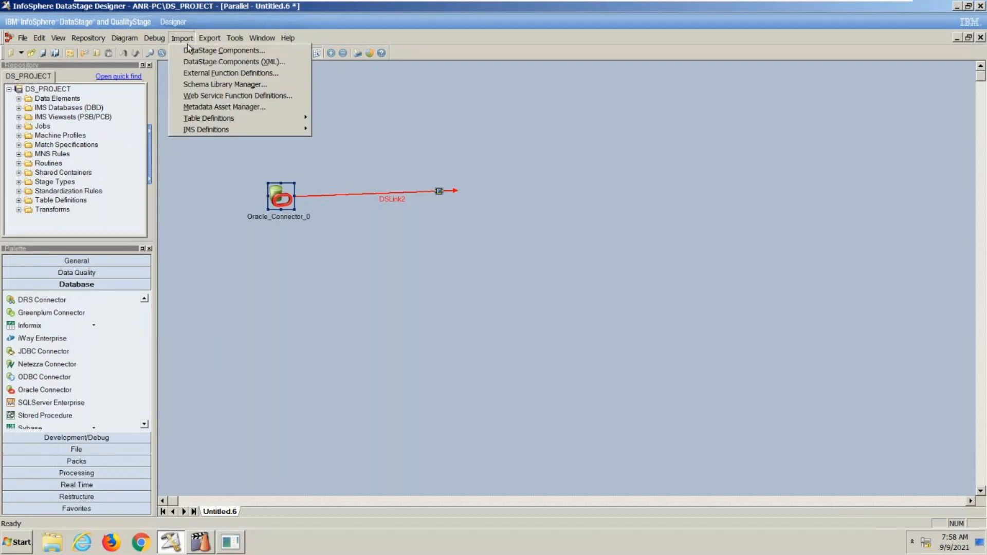
{"action": "mouse_move", "coordinate": [195, 123]}
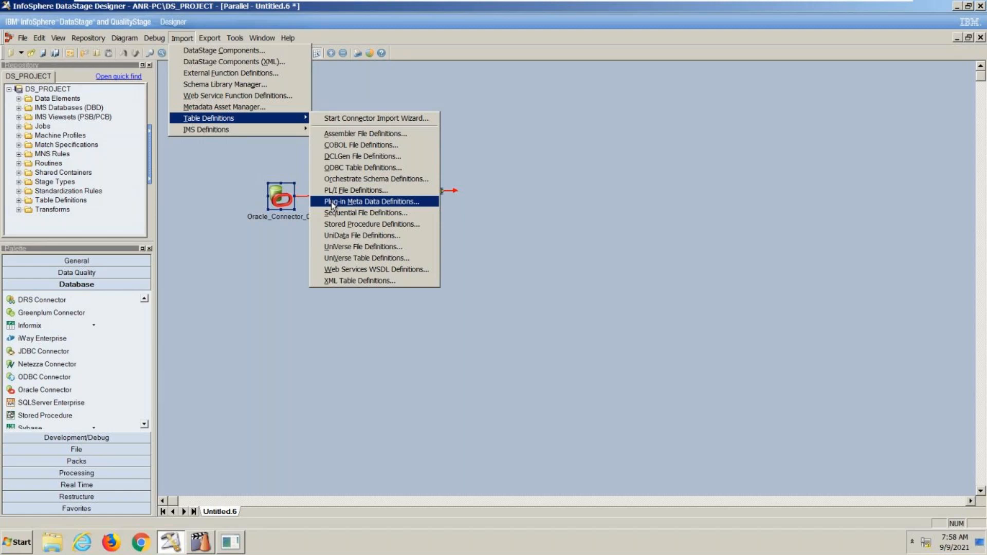
{"action": "left_click", "coordinate": [362, 204]}
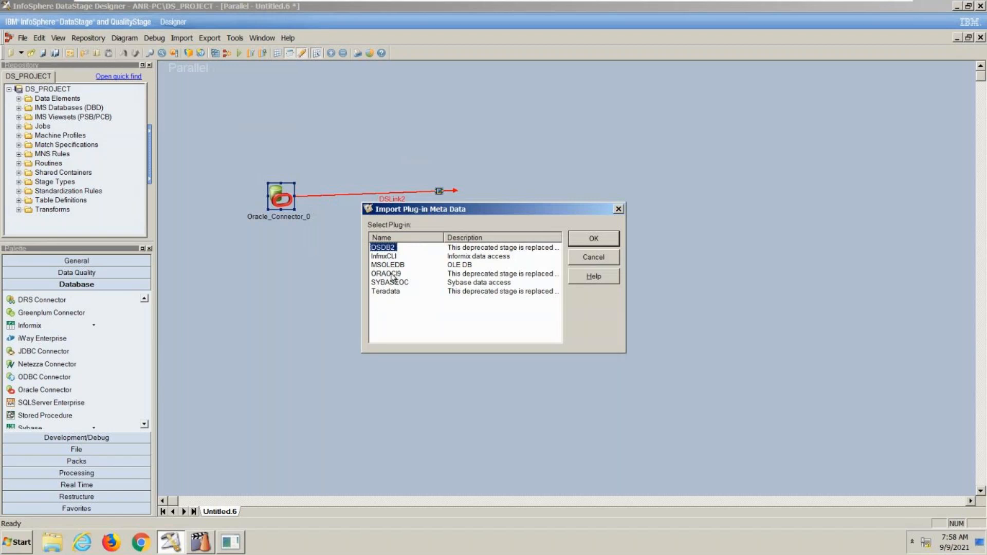
{"action": "left_click", "coordinate": [392, 275]}
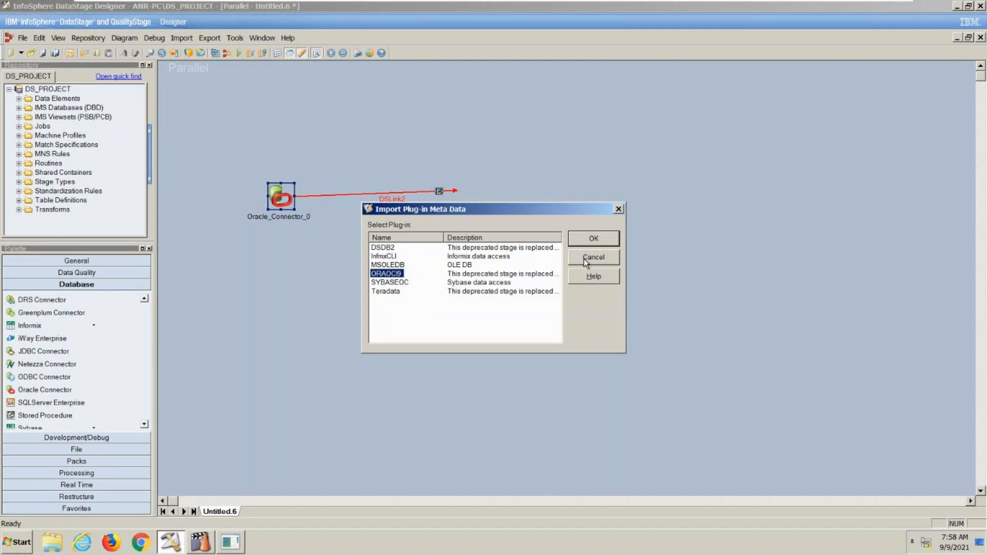
{"action": "left_click", "coordinate": [589, 240]}
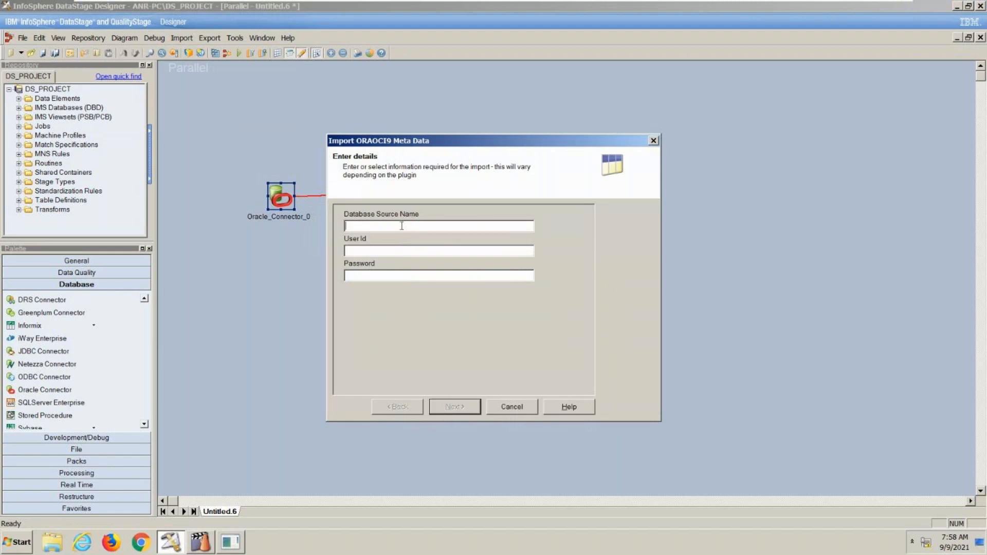
- Enter orcl as the database source name with the user ID and password, and proceed with the metadata import
{"action": "type", "text": "orcl"}
{"action": "left_click", "coordinate": [379, 250]}
{"action": "type", "text": "scotiger"}
{"action": "left_click", "coordinate": [474, 408]}
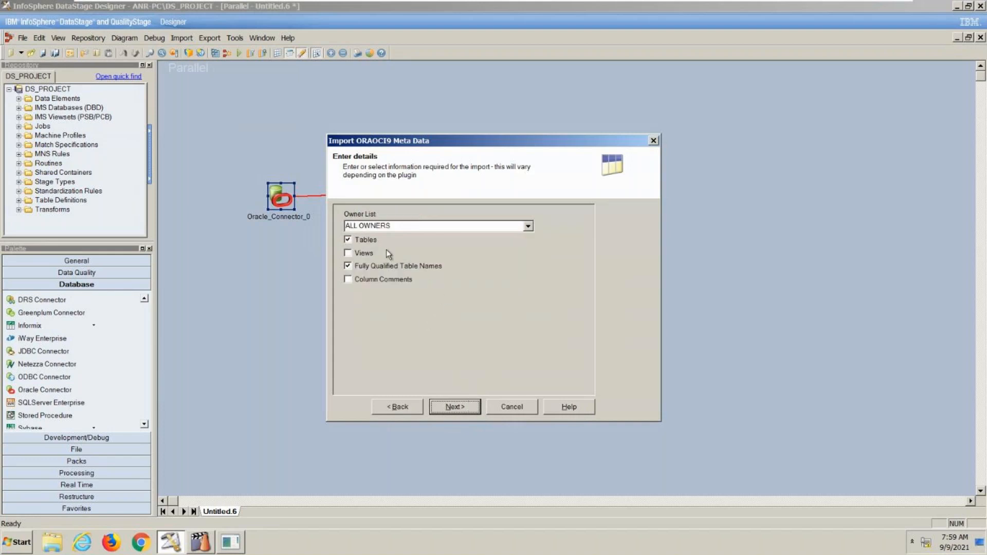
- Import owner SCOTT's EMP table without fully qualified table names into \Table Definitions\PlugIn\ORAOCI9
{"action": "left_click", "coordinate": [528, 226]}
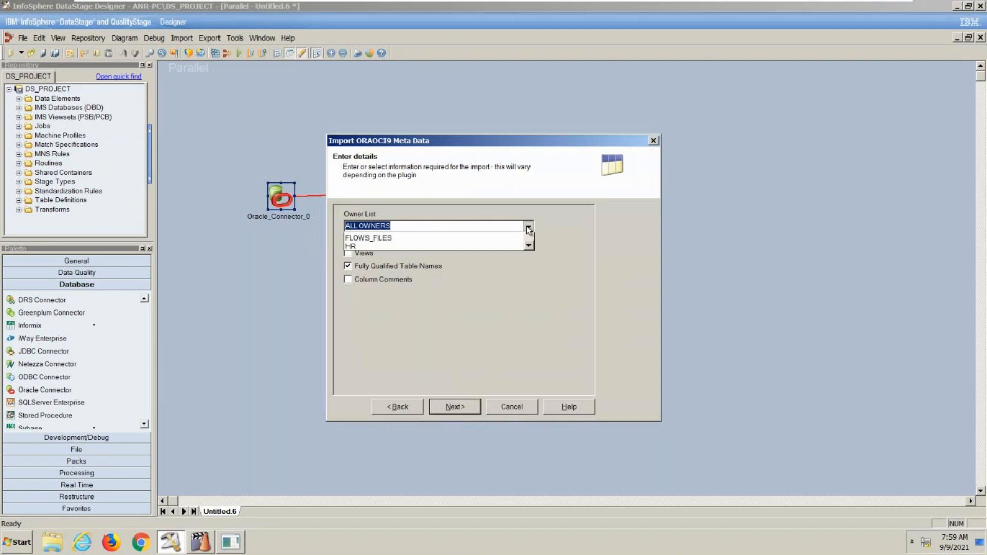
{"action": "left_click_drag", "start_coordinate": [530, 248], "coordinate": [529, 270]}
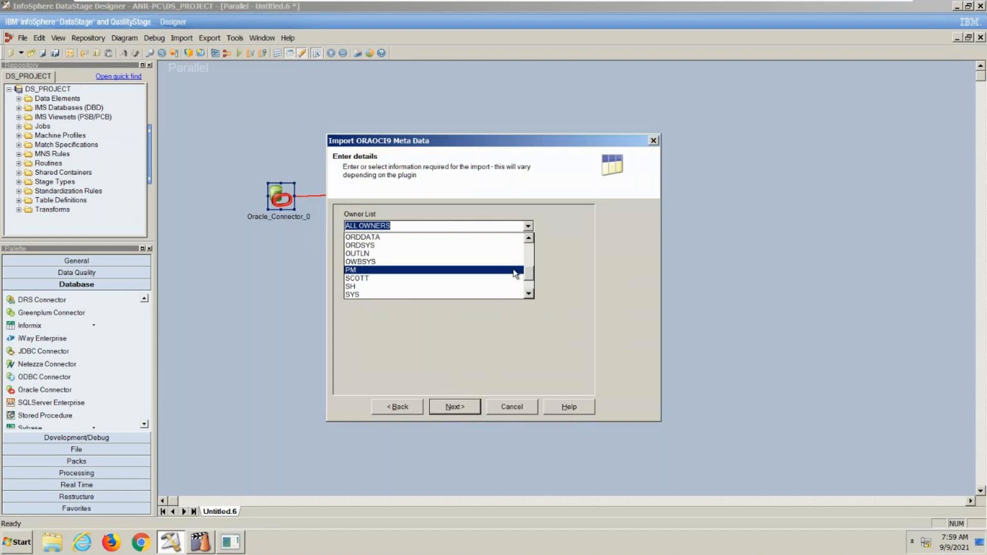
{"action": "left_click", "coordinate": [482, 278]}
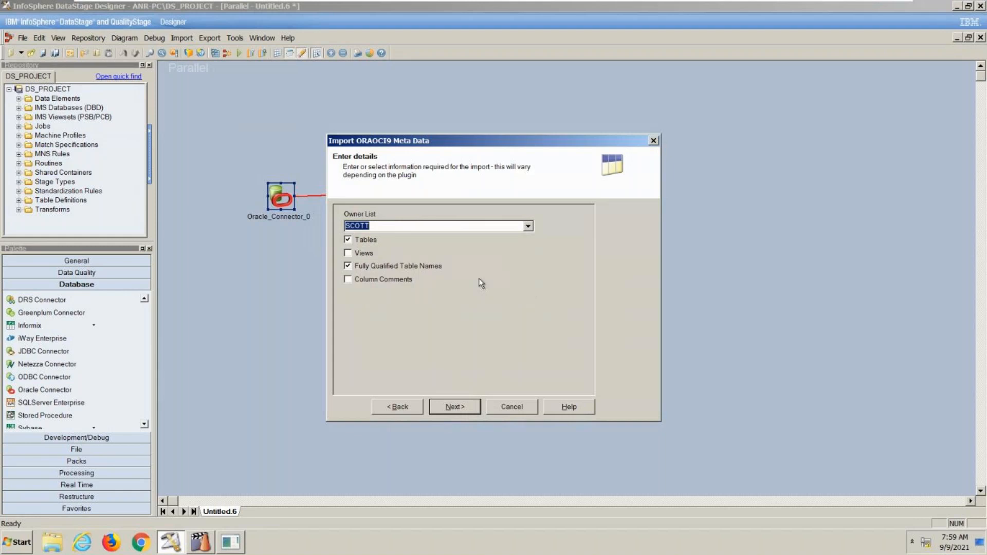
{"action": "left_click", "coordinate": [366, 265]}
{"action": "left_click", "coordinate": [451, 409]}
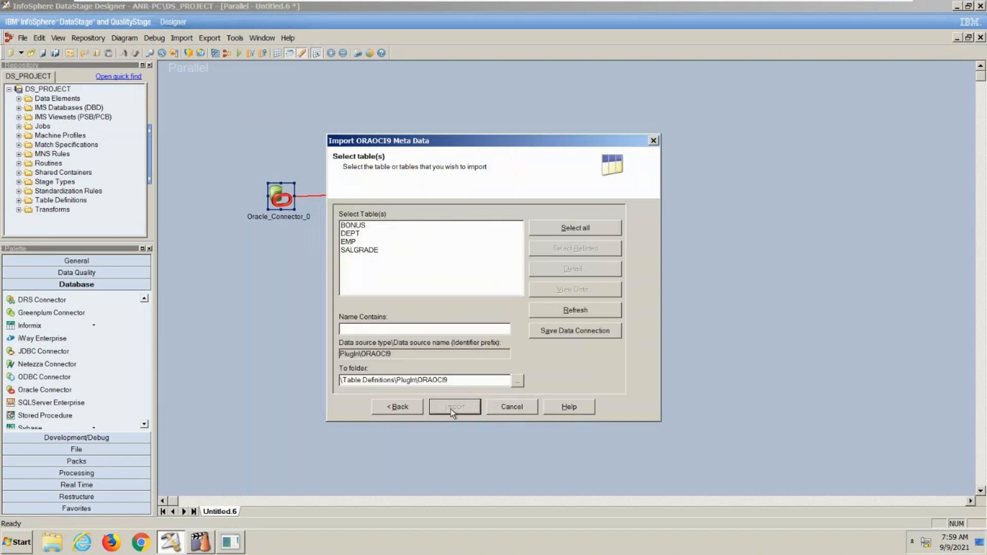
{"action": "left_click", "coordinate": [353, 243]}
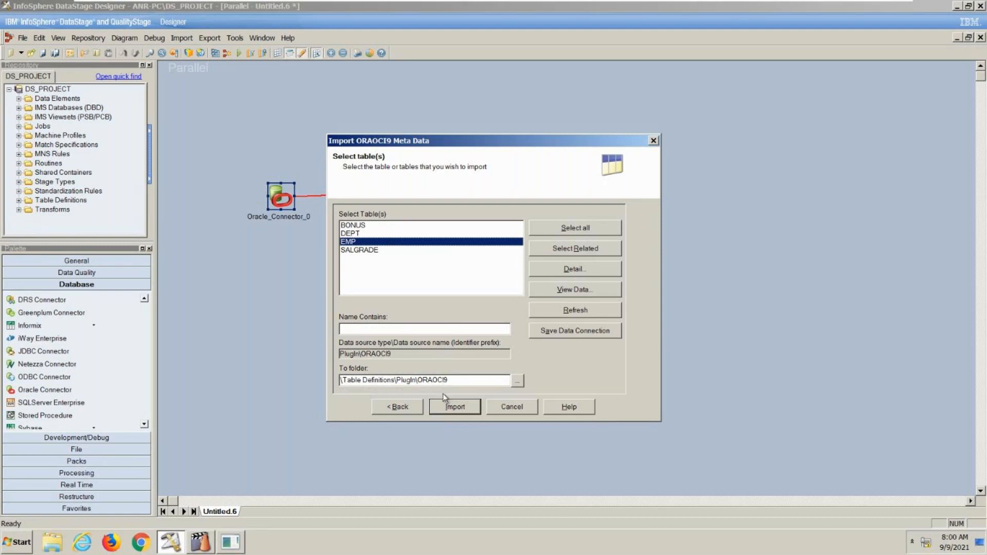
{"action": "left_click", "coordinate": [446, 411]}
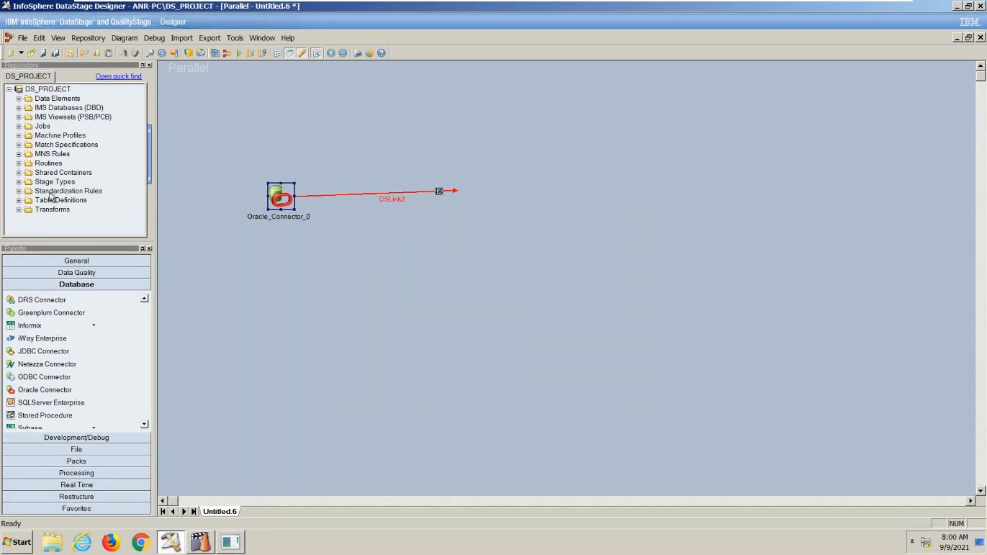
- Examine the columns of the imported EMP table definition under PlugIn\ORAOCI9 in the repository and close it unchanged
{"action": "left_click", "coordinate": [19, 201]}
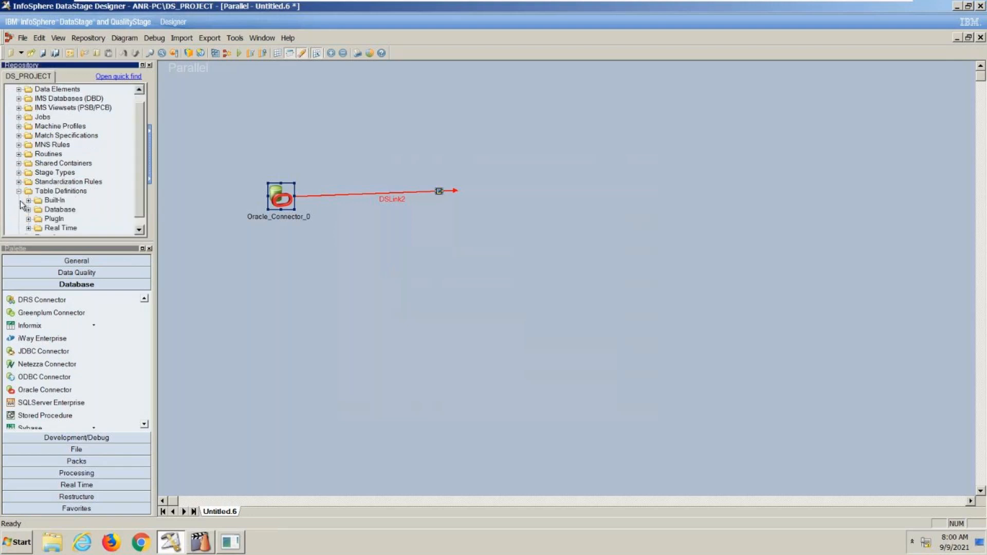
{"action": "left_click", "coordinate": [28, 219]}
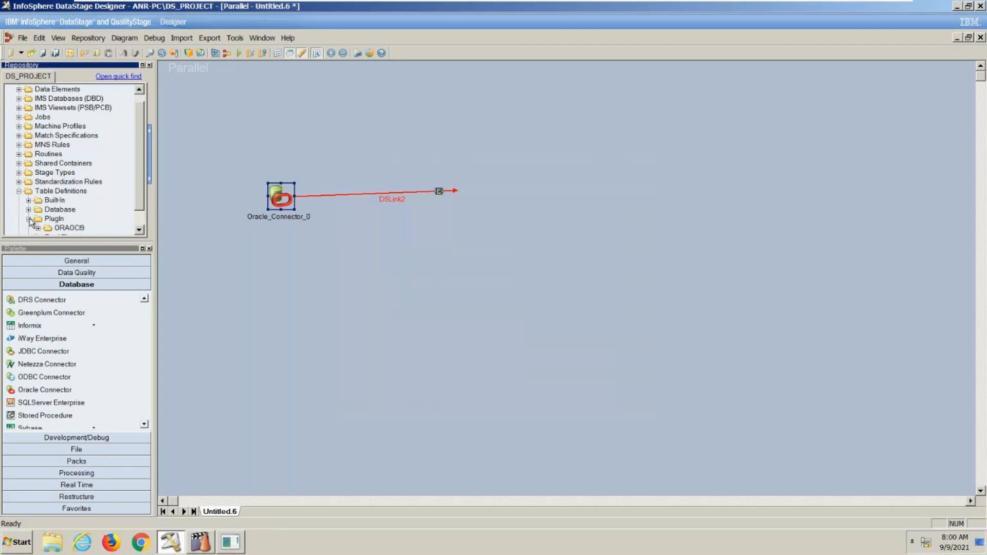
{"action": "left_click", "coordinate": [139, 229]}
{"action": "left_click", "coordinate": [139, 230]}
{"action": "left_click", "coordinate": [38, 210]}
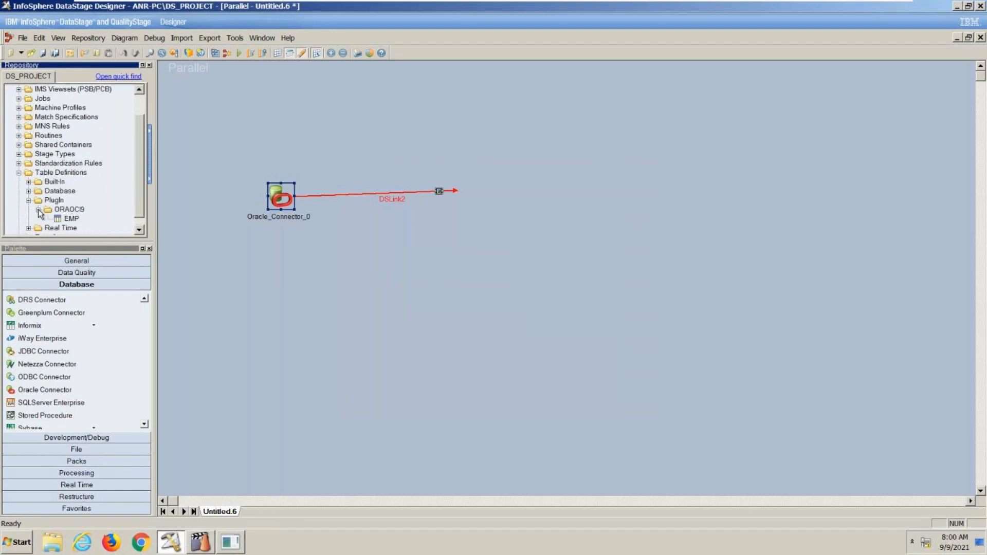
{"action": "left_click", "coordinate": [67, 221]}
{"action": "double_click", "coordinate": [69, 219]}
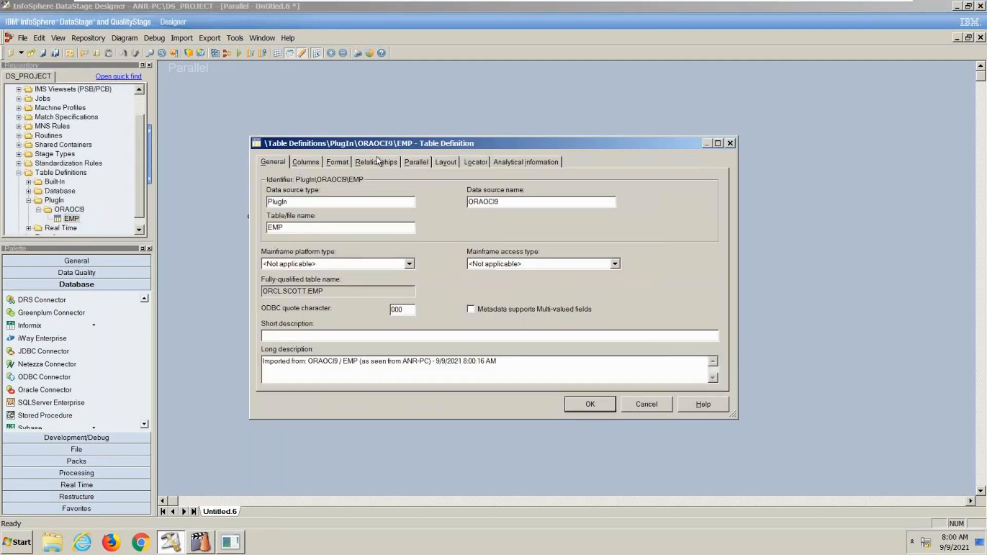
{"action": "left_click", "coordinate": [308, 162]}
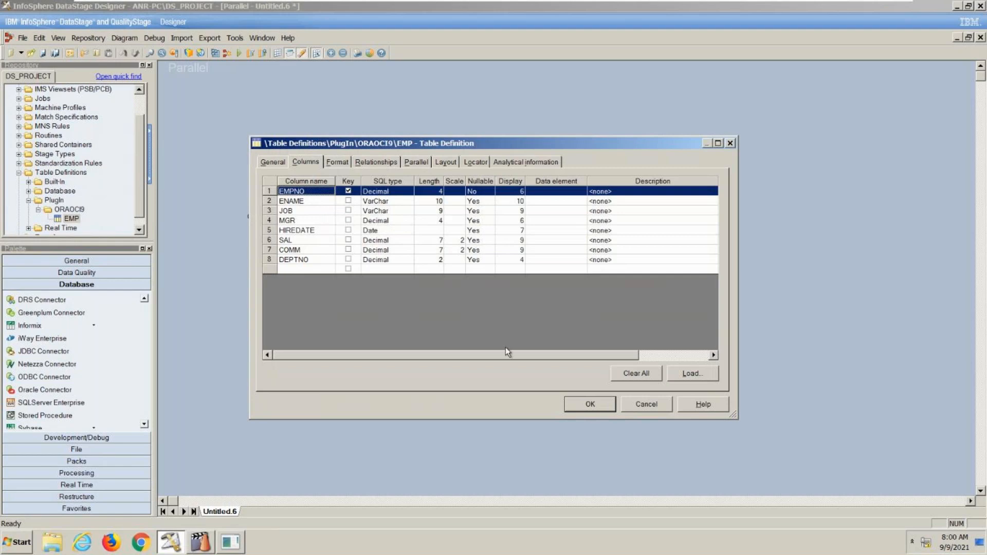
{"action": "left_click", "coordinate": [658, 410]}
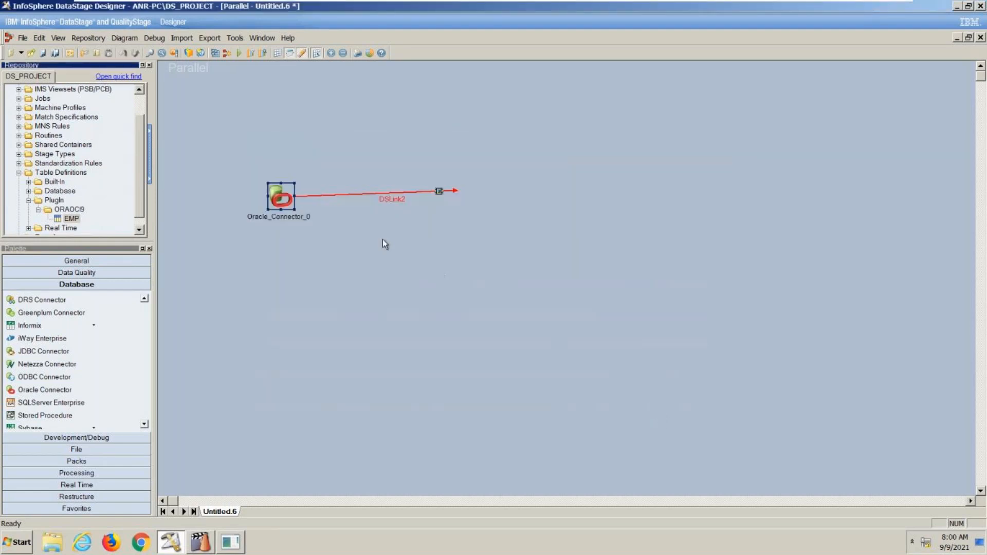
- Choose the EMP table definition under PlugIn\ORAOCI9 to load into the Oracle Connector's output columns
{"action": "double_click", "coordinate": [282, 192]}
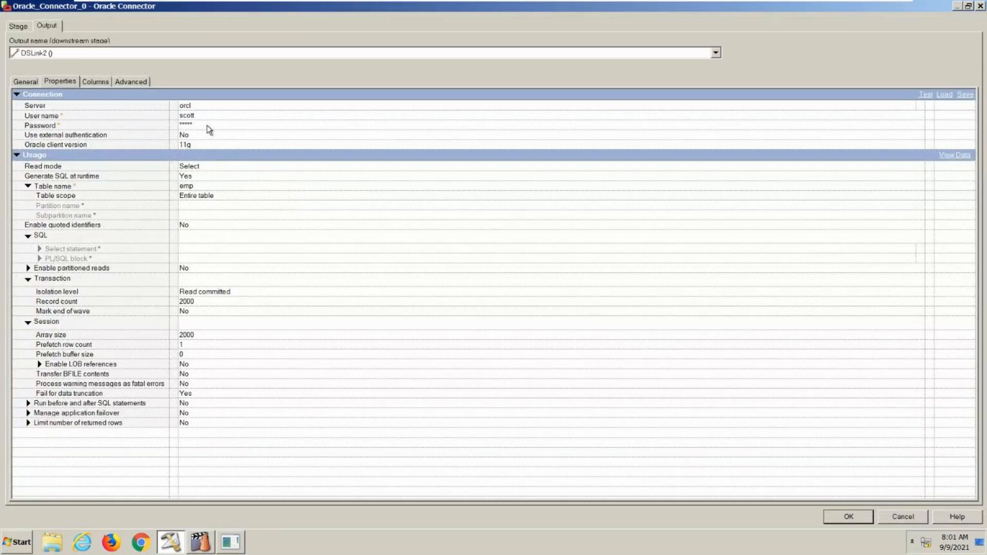
{"action": "left_click", "coordinate": [100, 84]}
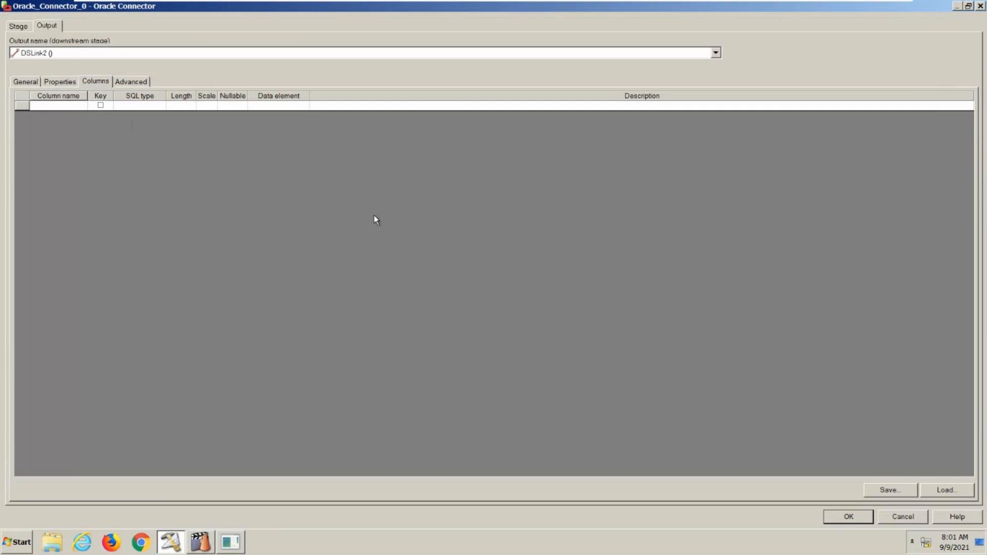
{"action": "left_click", "coordinate": [942, 495]}
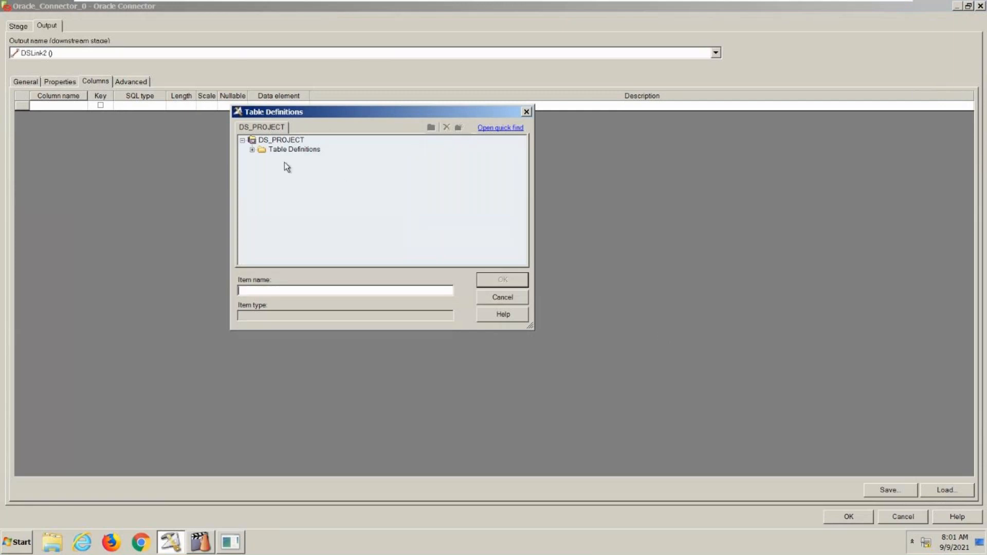
{"action": "left_click", "coordinate": [252, 150]}
{"action": "left_click", "coordinate": [263, 178]}
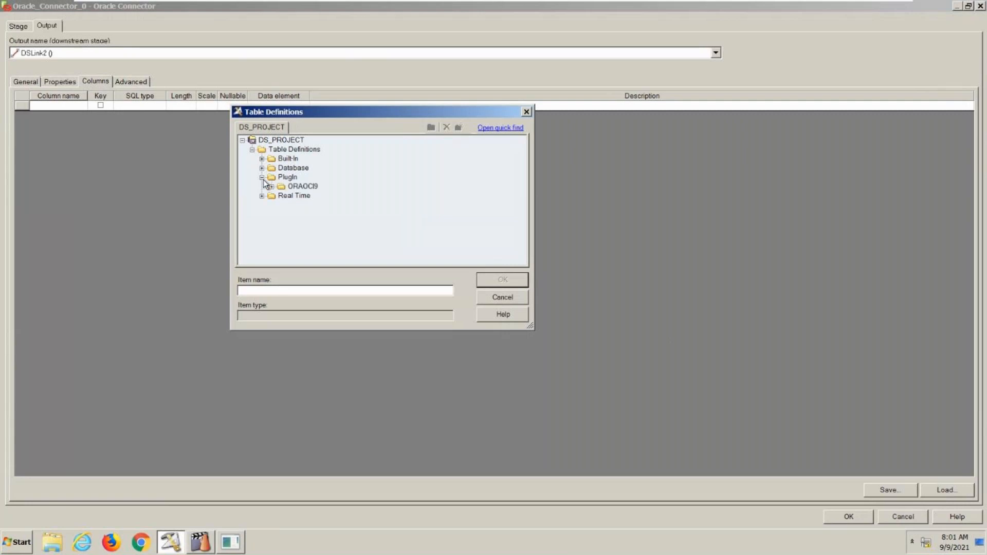
{"action": "left_click", "coordinate": [271, 187]}
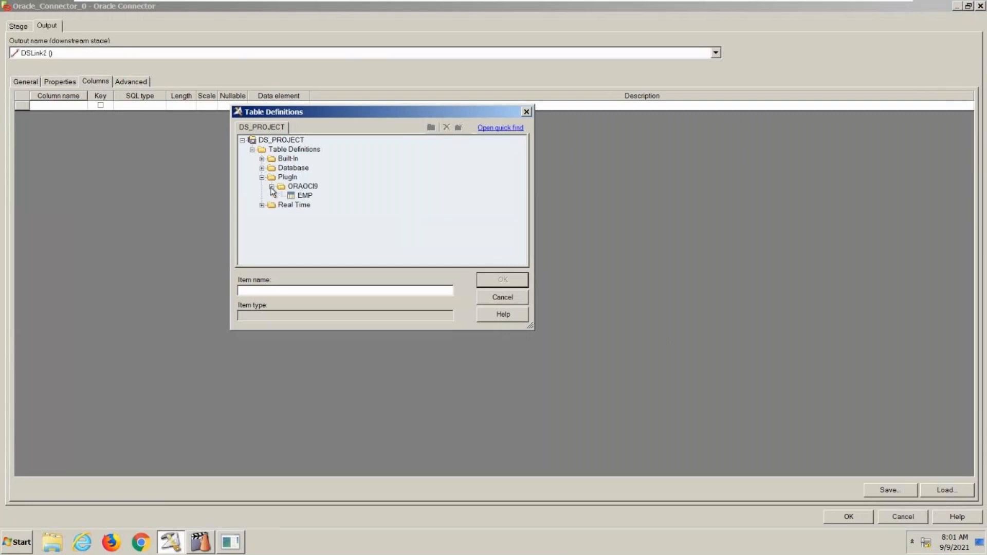
{"action": "left_click", "coordinate": [311, 196]}
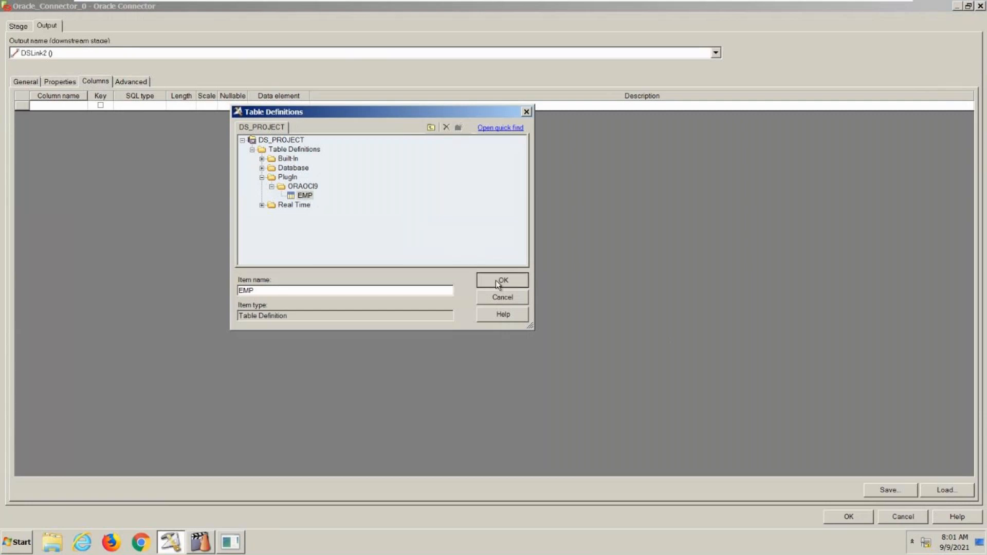
{"action": "left_click", "coordinate": [495, 280]}
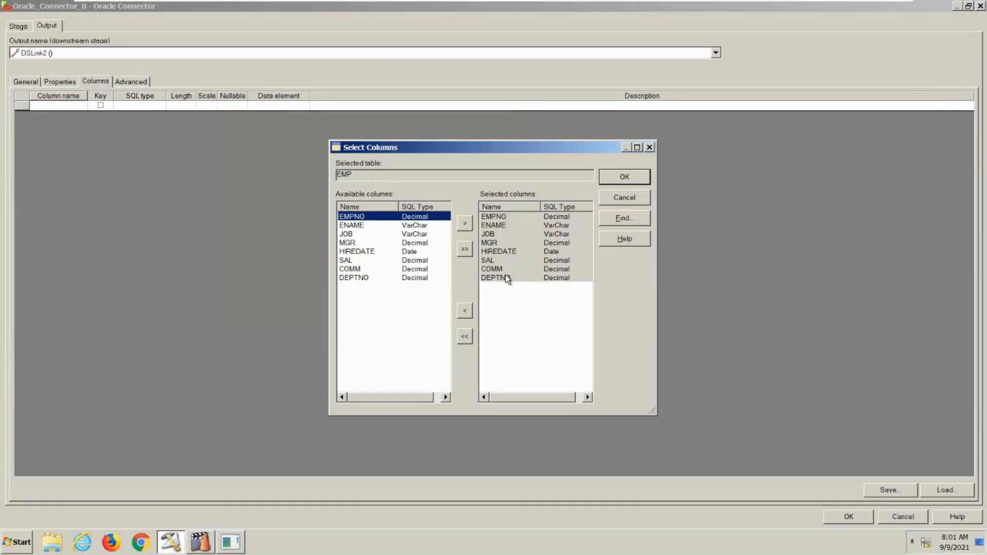
- Remove HIREDATE and COMM from the EMP columns selected for loading
{"action": "left_click", "coordinate": [506, 247]}
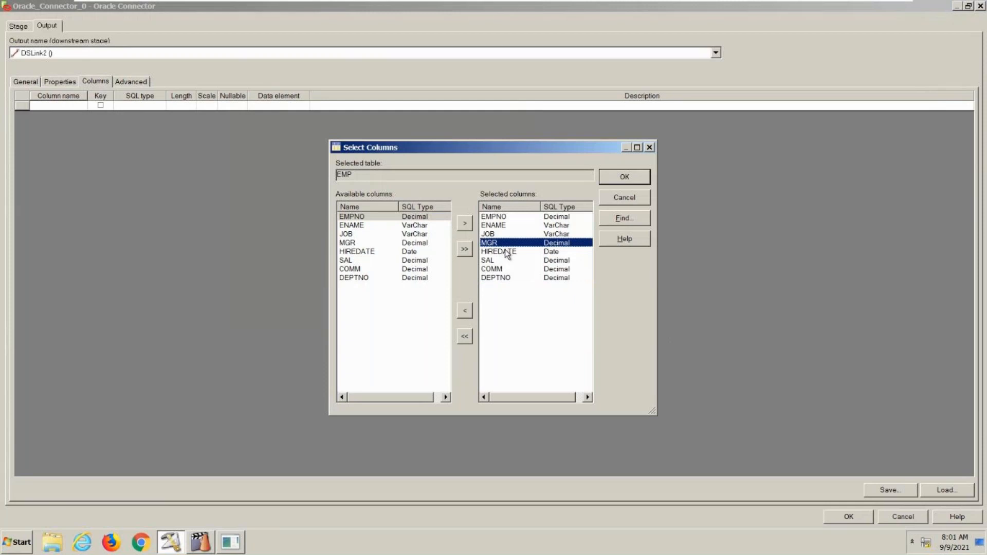
{"action": "left_click", "coordinate": [506, 252]}
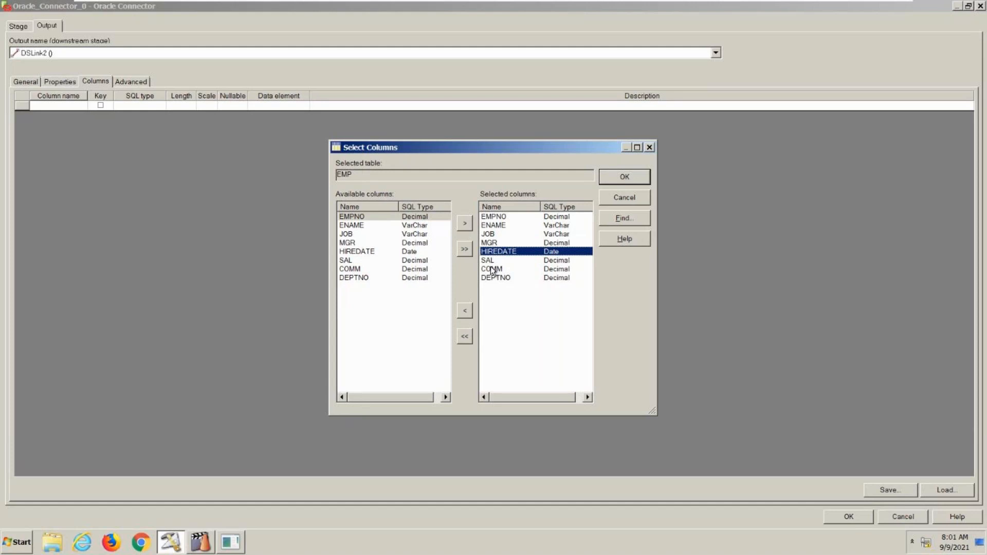
{"action": "left_click", "coordinate": [465, 311]}
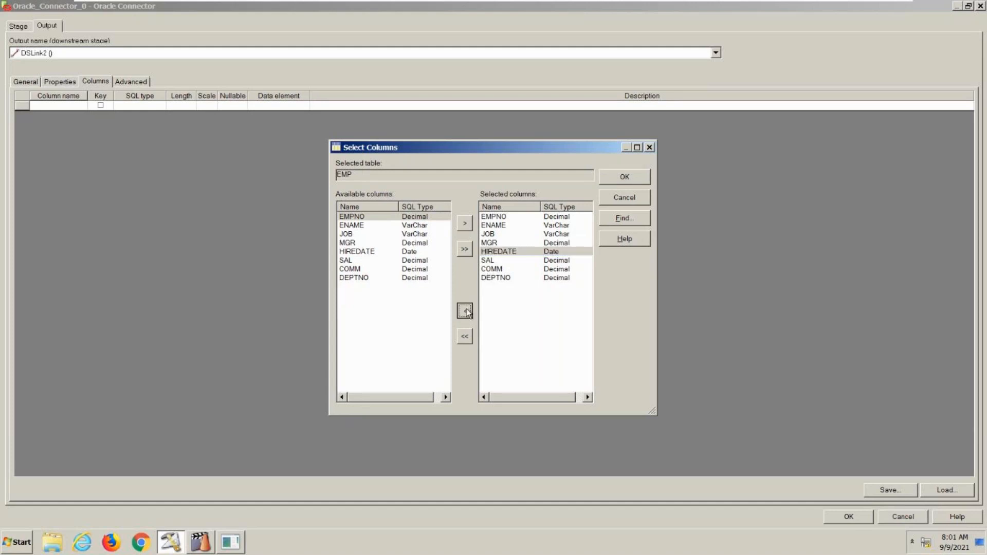
{"action": "left_click", "coordinate": [490, 261]}
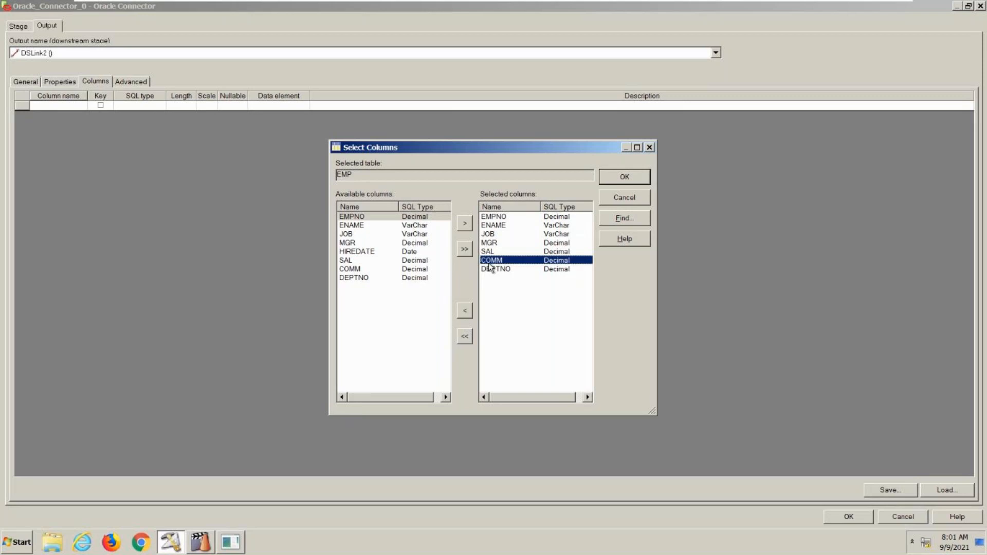
{"action": "left_click", "coordinate": [465, 312]}
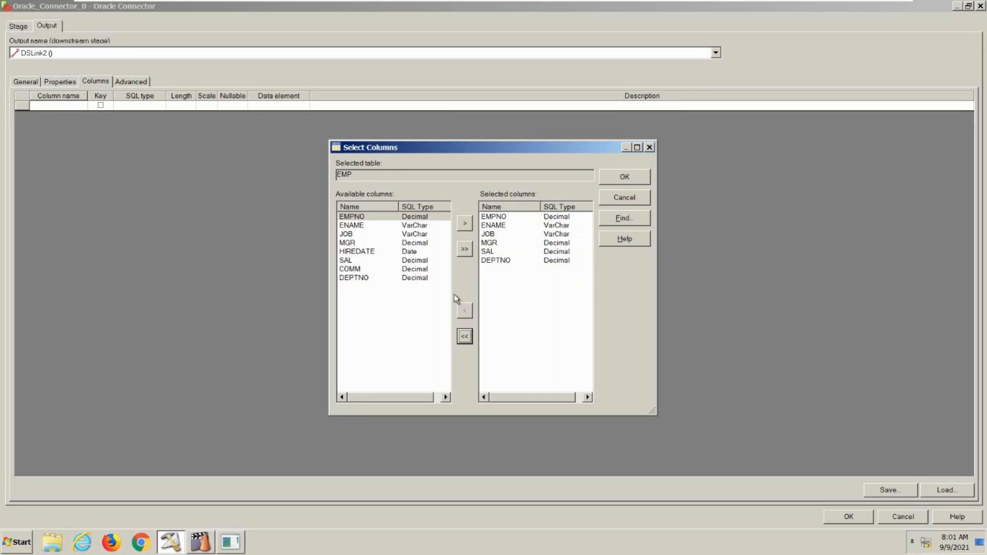
- Add COMM back to the selected columns and restore the full set of EMP columns
{"action": "left_click", "coordinate": [370, 270]}
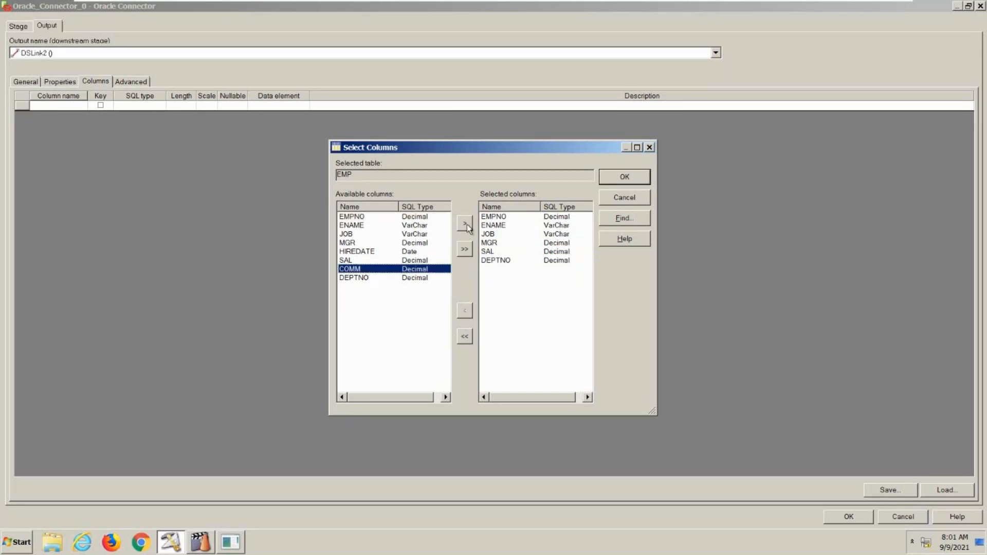
{"action": "left_click", "coordinate": [465, 223]}
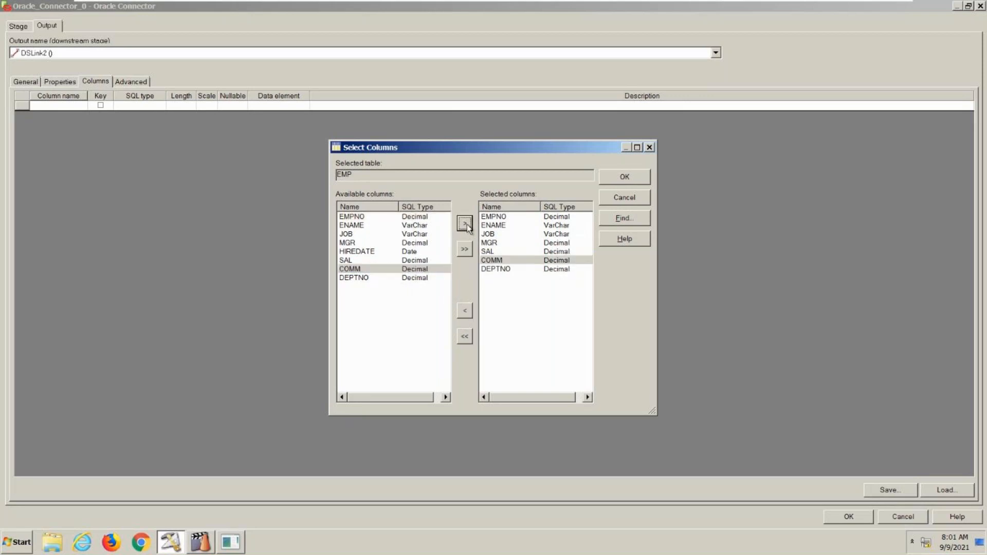
{"action": "left_click", "coordinate": [464, 250]}
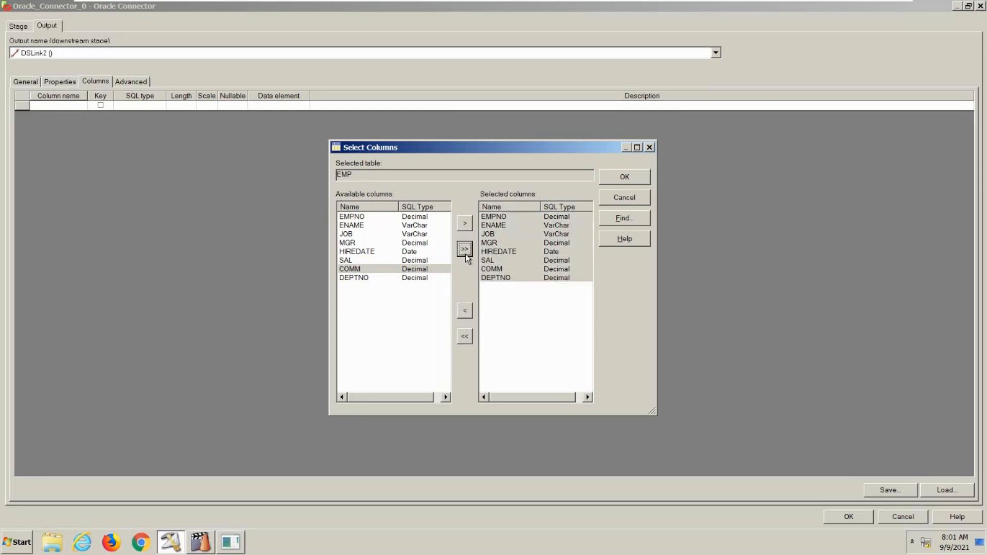
- Clear the column selection and add only EMPNO, ENAME and SAL individually
{"action": "left_click", "coordinate": [466, 336]}
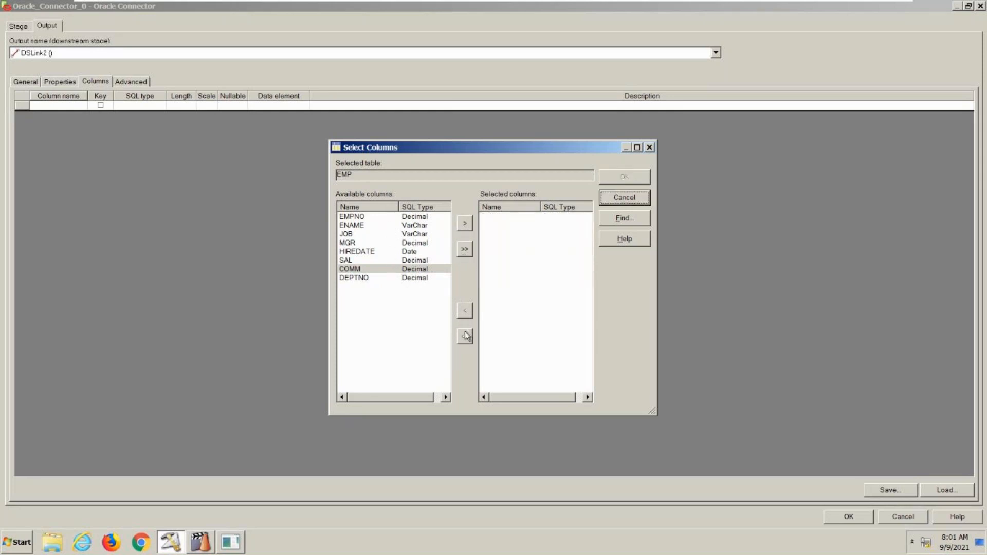
{"action": "left_click", "coordinate": [397, 226]}
{"action": "left_click", "coordinate": [397, 216]}
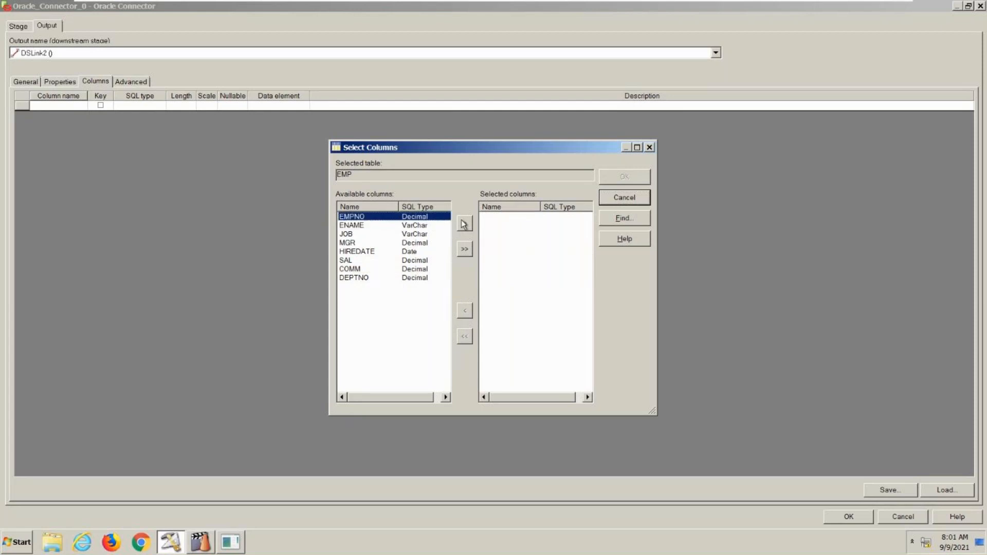
{"action": "left_click", "coordinate": [464, 224]}
{"action": "left_click", "coordinate": [400, 226]}
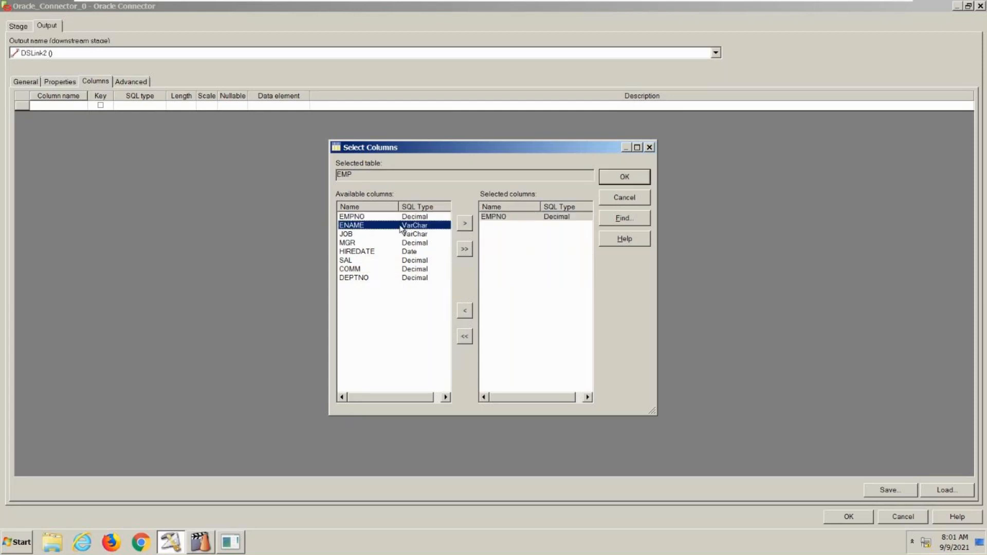
{"action": "left_click", "coordinate": [465, 224]}
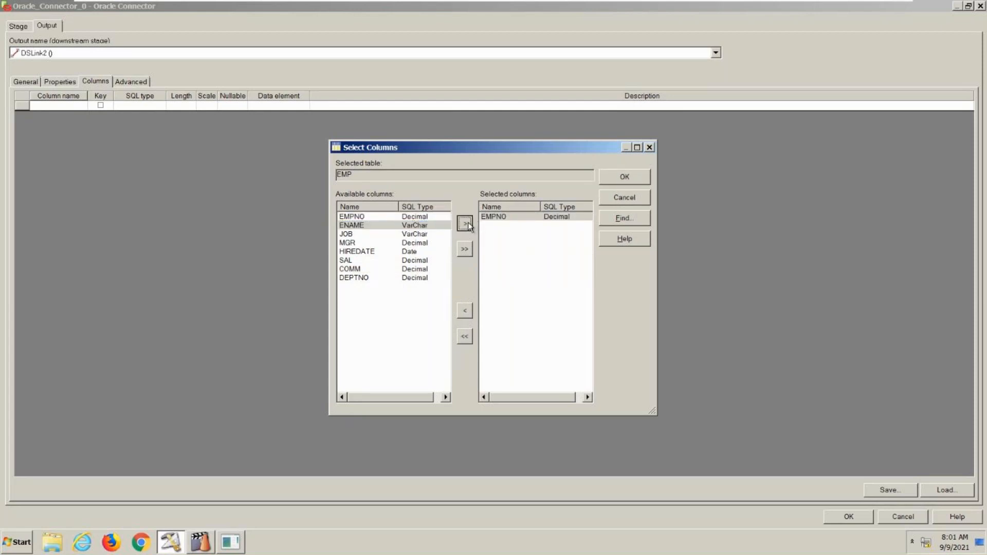
{"action": "left_click", "coordinate": [389, 261]}
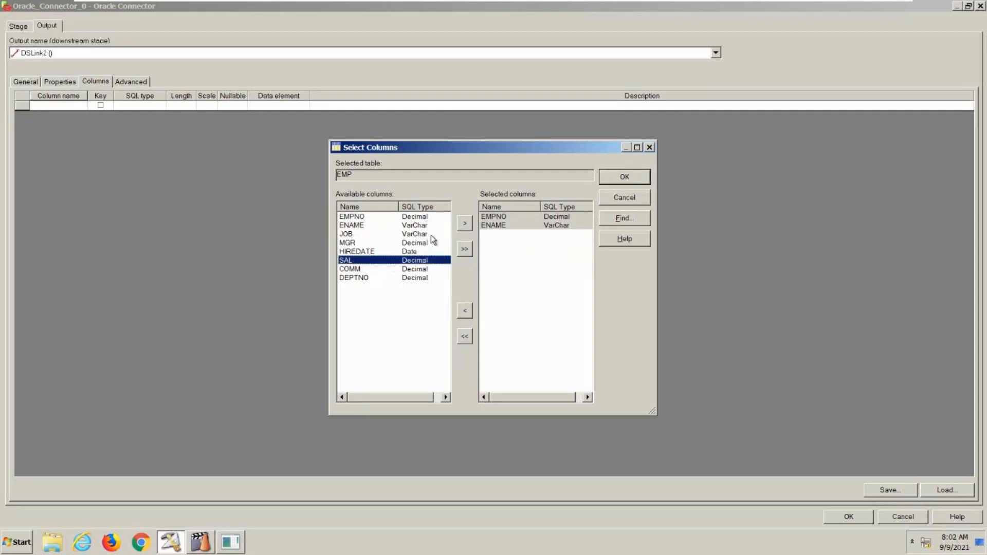
{"action": "left_click", "coordinate": [463, 224]}
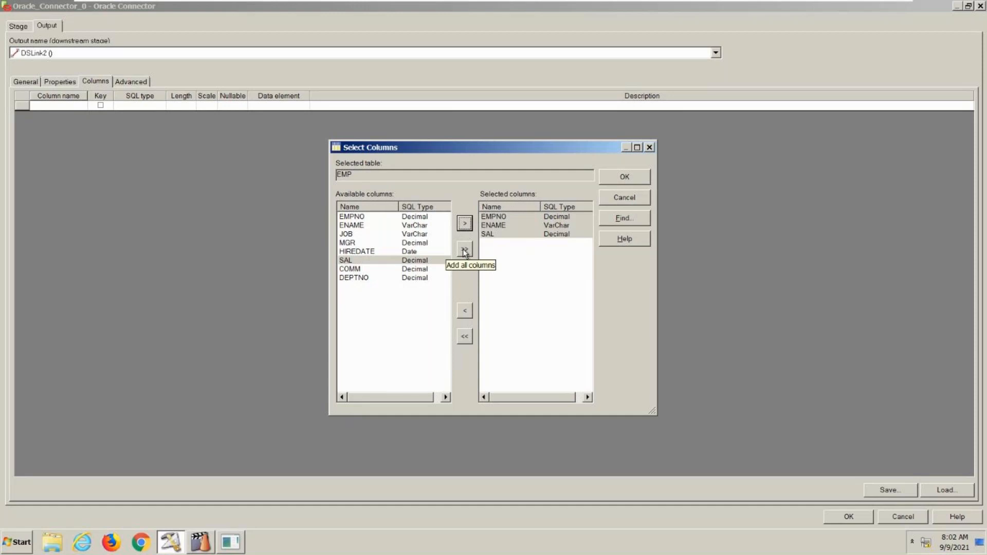
- Load all EMP columns into the Oracle Connector, converting data types to match earlier releases, and accept the stage settings
{"action": "left_click", "coordinate": [463, 250]}
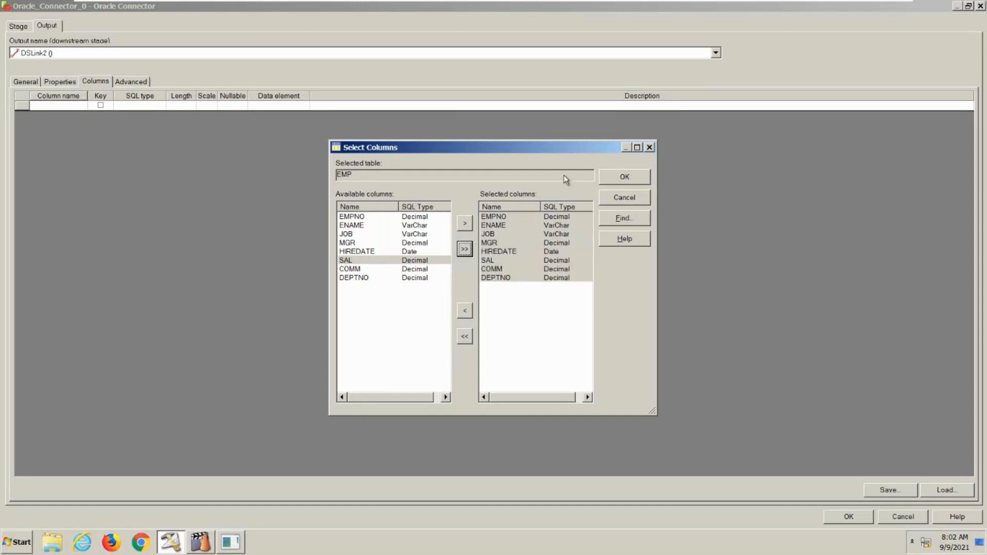
{"action": "left_click", "coordinate": [603, 181]}
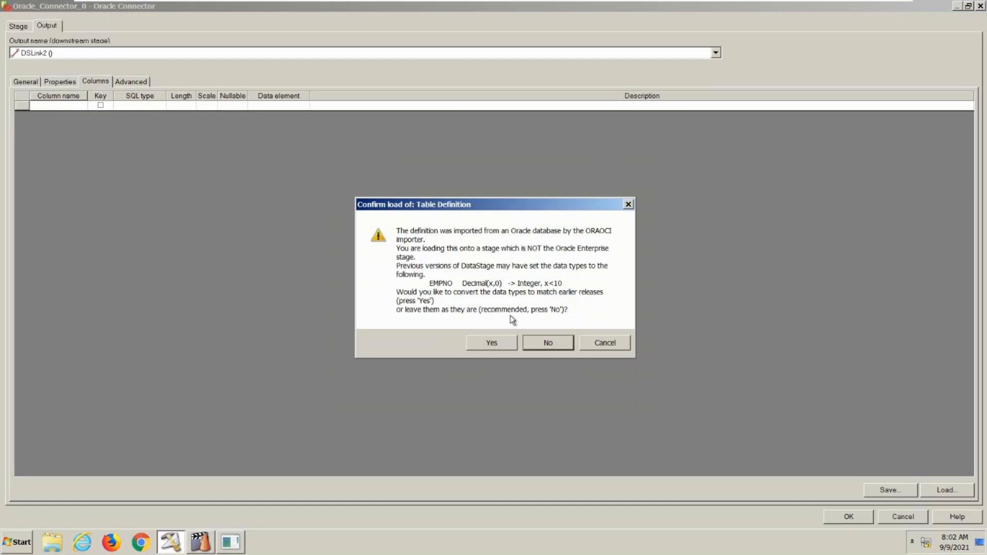
{"action": "left_click", "coordinate": [493, 343]}
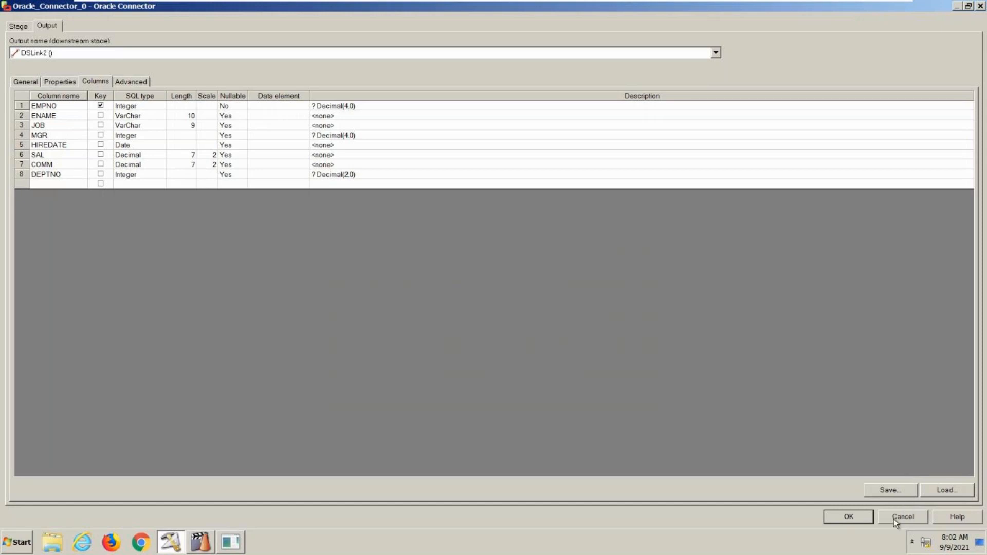
{"action": "left_click", "coordinate": [862, 518]}
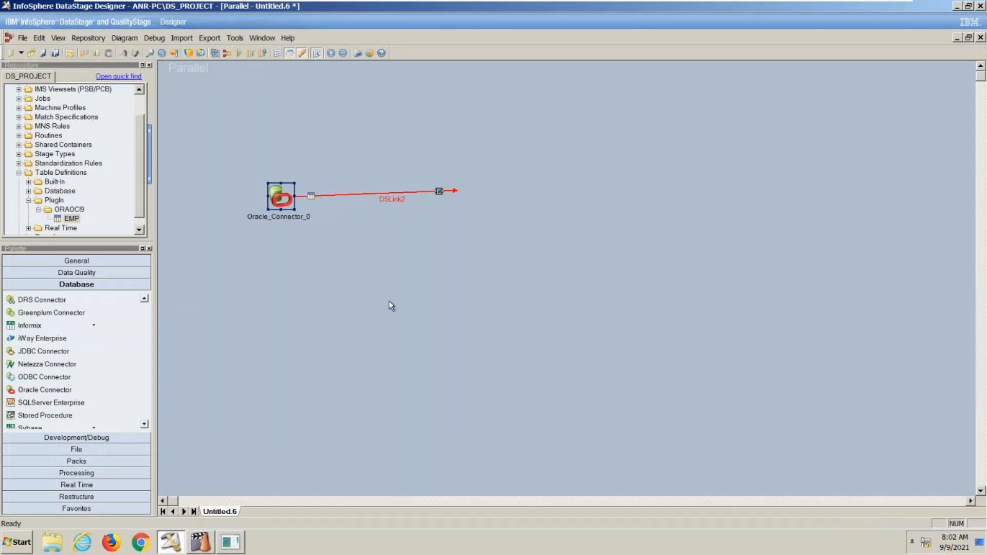
- Reopen the Oracle Connector to review its connection properties and loaded output columns, and close it
{"action": "double_click", "coordinate": [288, 205]}
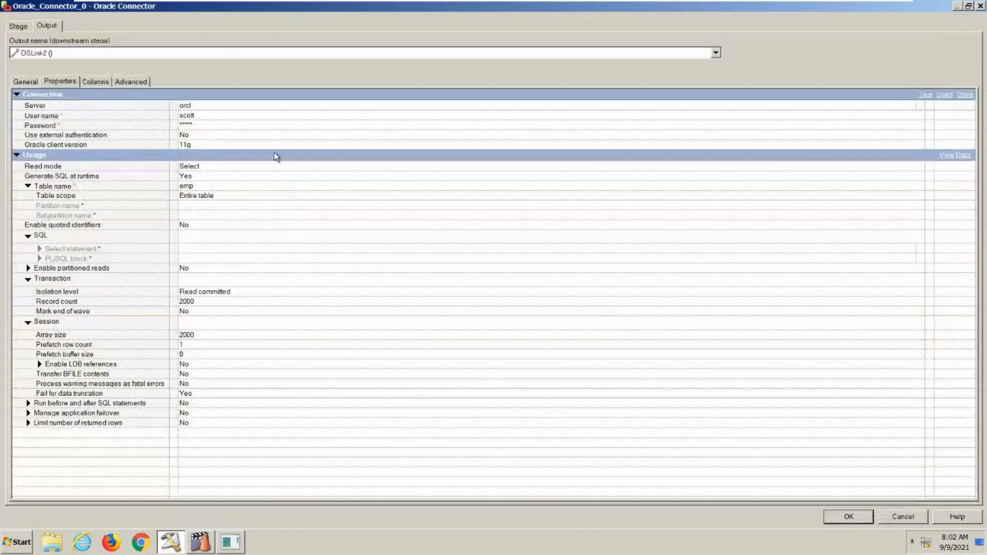
{"action": "left_click", "coordinate": [95, 79]}
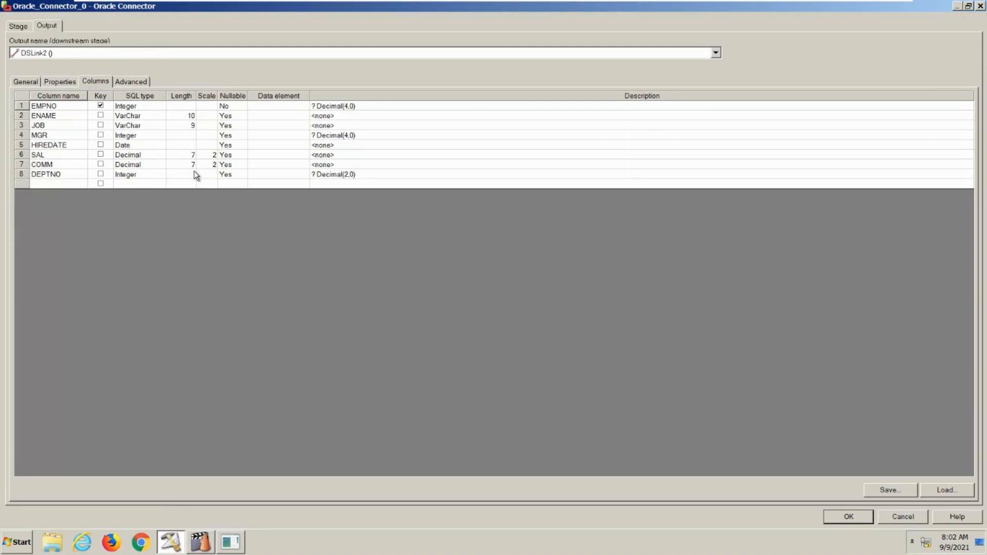
{"action": "left_click", "coordinate": [853, 519]}
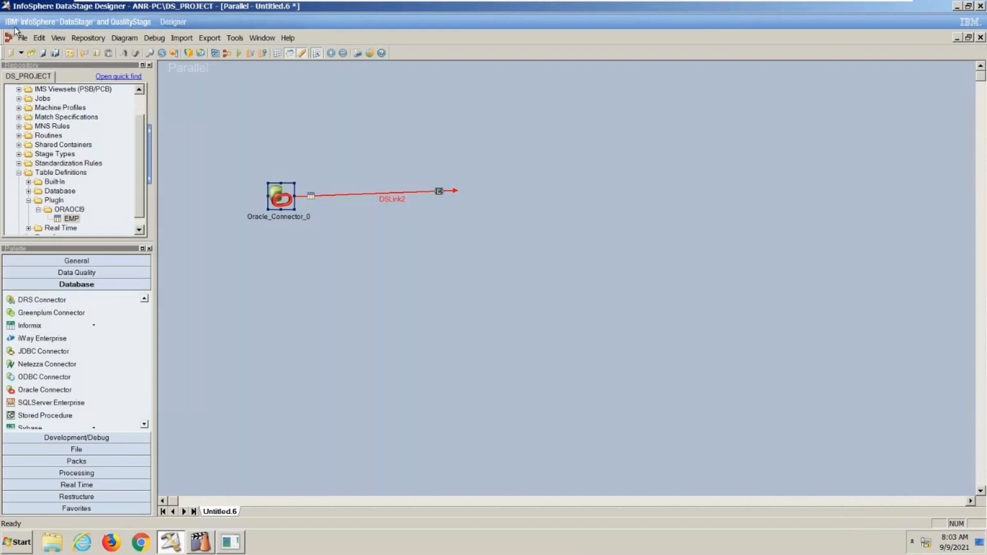
- Create a new parallel job and place an Oracle Connector with an output link on its canvas
{"action": "left_click", "coordinate": [22, 38]}
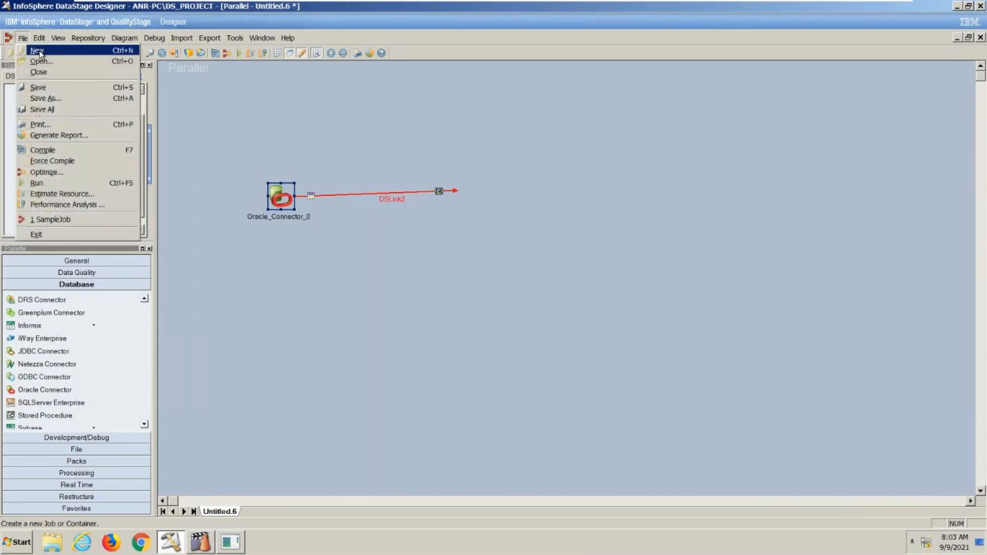
{"action": "left_click", "coordinate": [38, 51]}
{"action": "left_click", "coordinate": [373, 130]}
{"action": "double_click", "coordinate": [373, 129]}
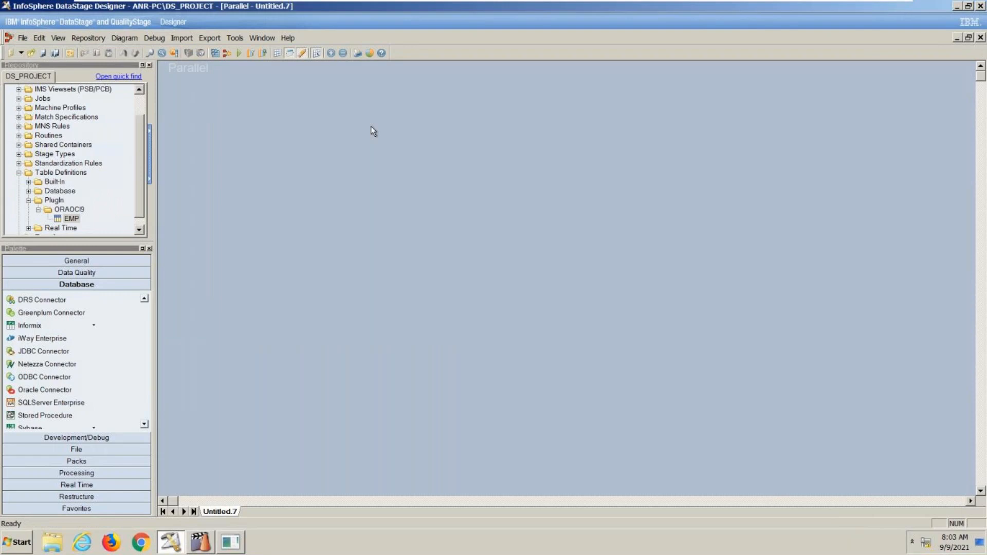
{"action": "left_click_drag", "start_coordinate": [45, 390], "coordinate": [442, 185]}
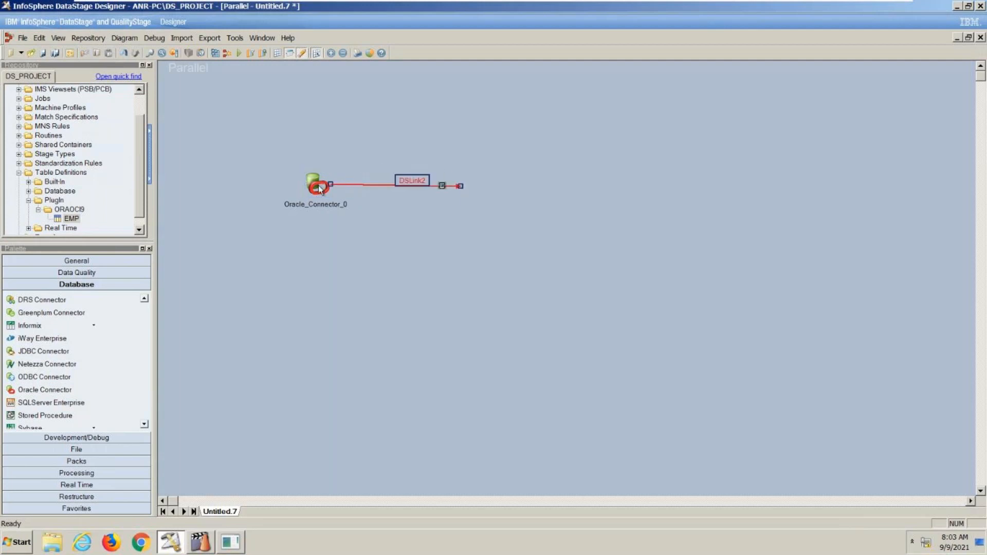
{"action": "double_click", "coordinate": [316, 186]}
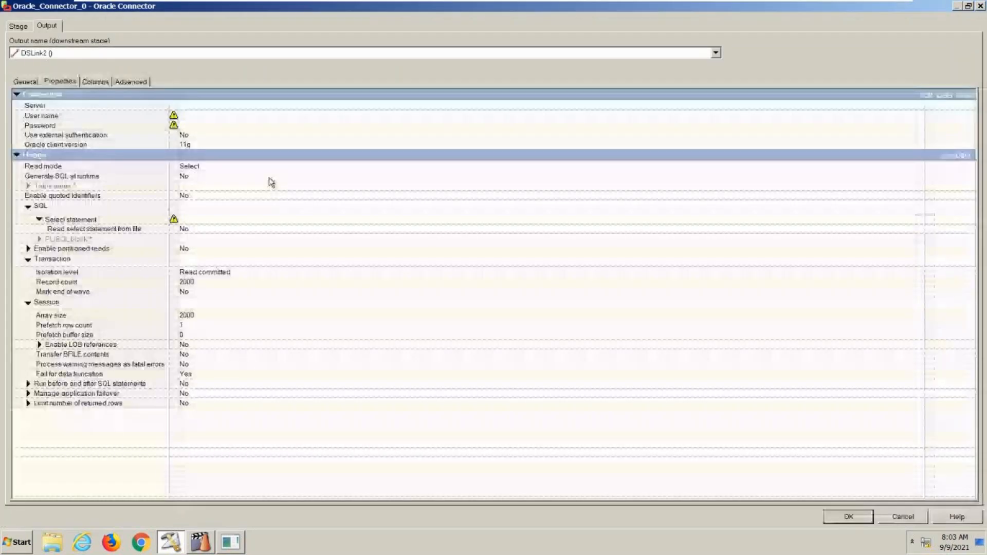
{"action": "left_click", "coordinate": [191, 105]}
{"action": "type", "text": "orcl"}
{"action": "left_click", "coordinate": [187, 118]}
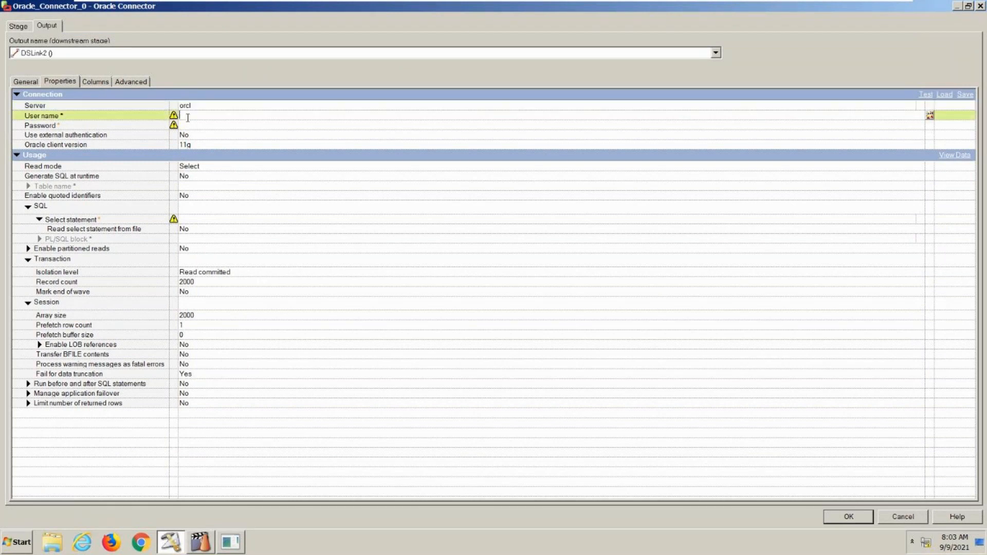
{"action": "type", "text": "scott"}
{"action": "left_click", "coordinate": [188, 124]}
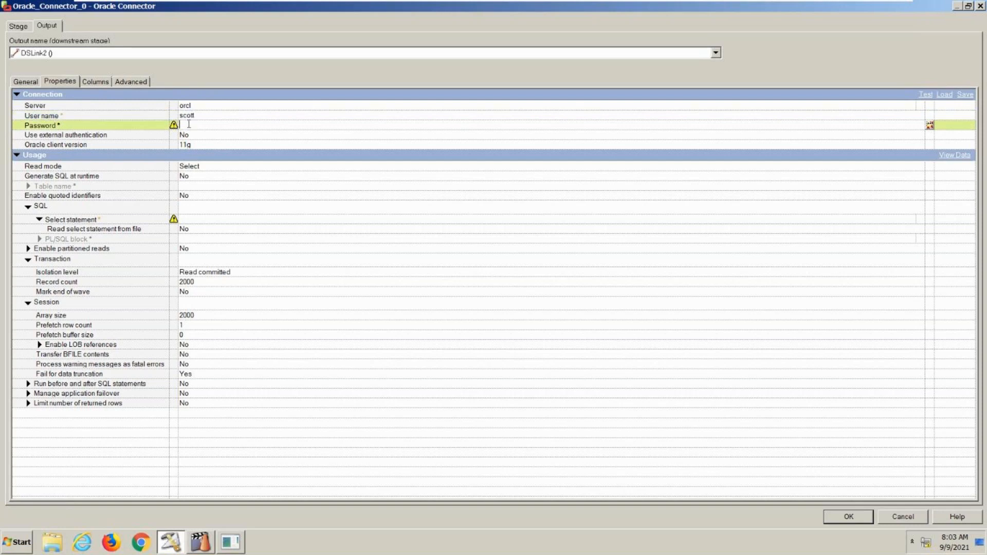
{"action": "type", "text": "tiger"}
- Keep the read mode as Select, set Generate SQL at runtime to Yes, and enter emp as the table name
{"action": "left_click", "coordinate": [199, 166]}
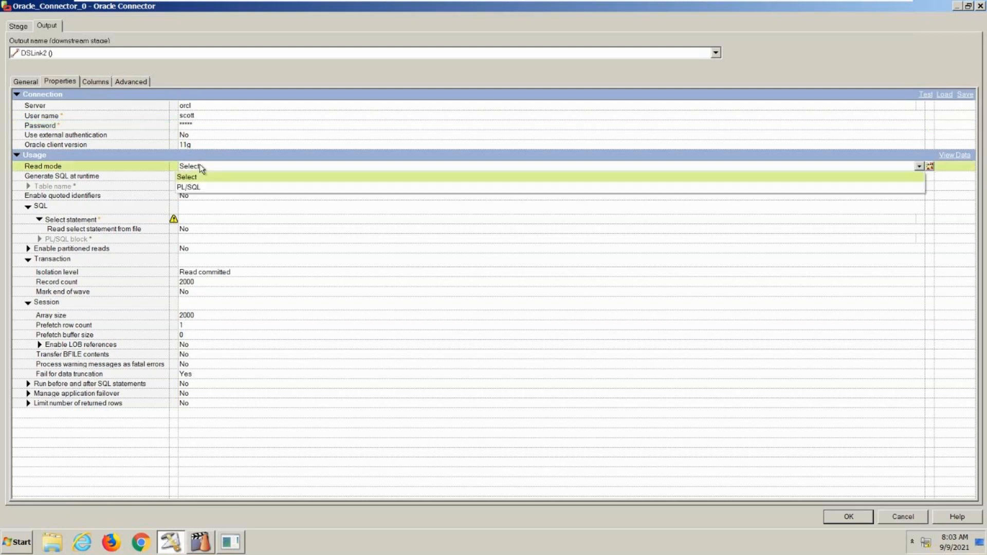
{"action": "left_click", "coordinate": [199, 168]}
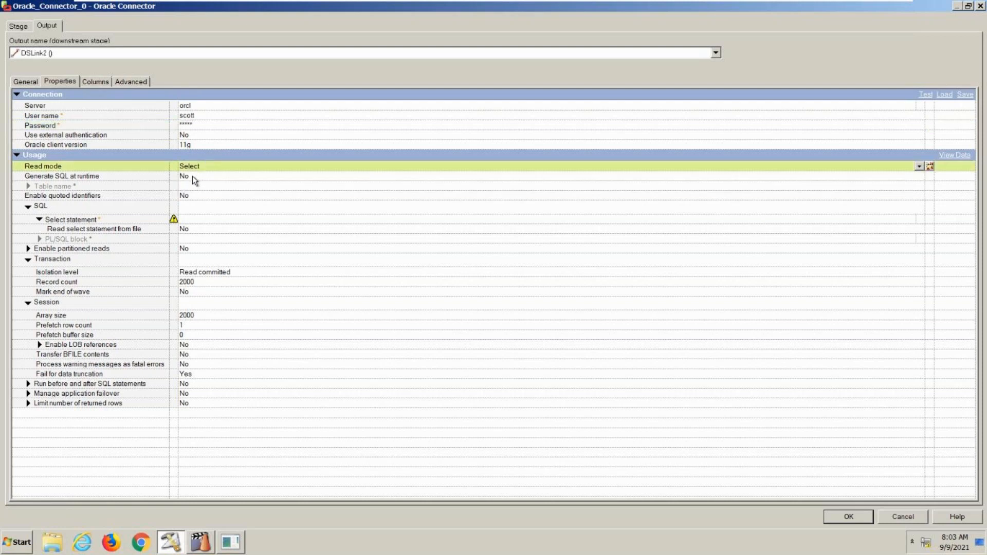
{"action": "left_click", "coordinate": [194, 177]}
{"action": "left_click", "coordinate": [196, 187]}
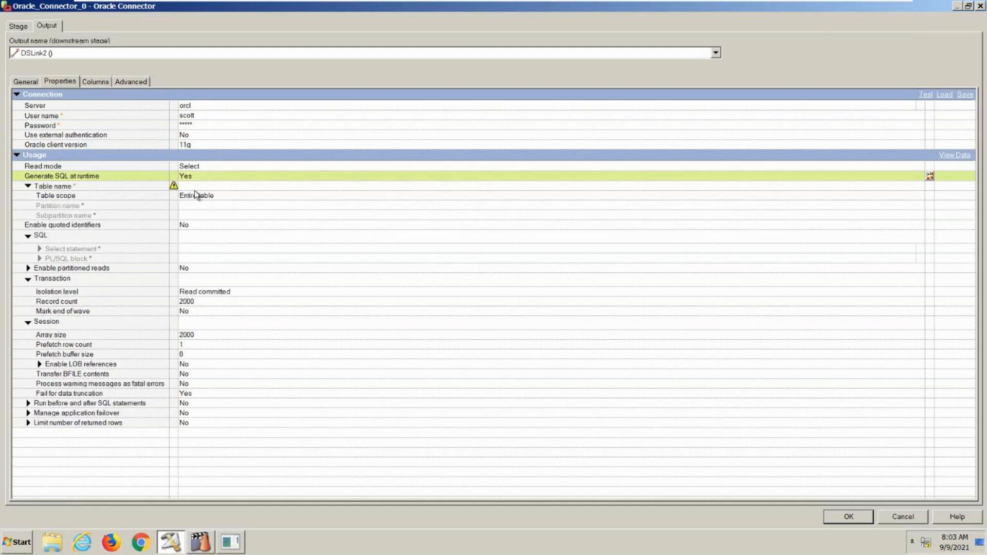
{"action": "left_click", "coordinate": [183, 184]}
{"action": "type", "text": "emp"}
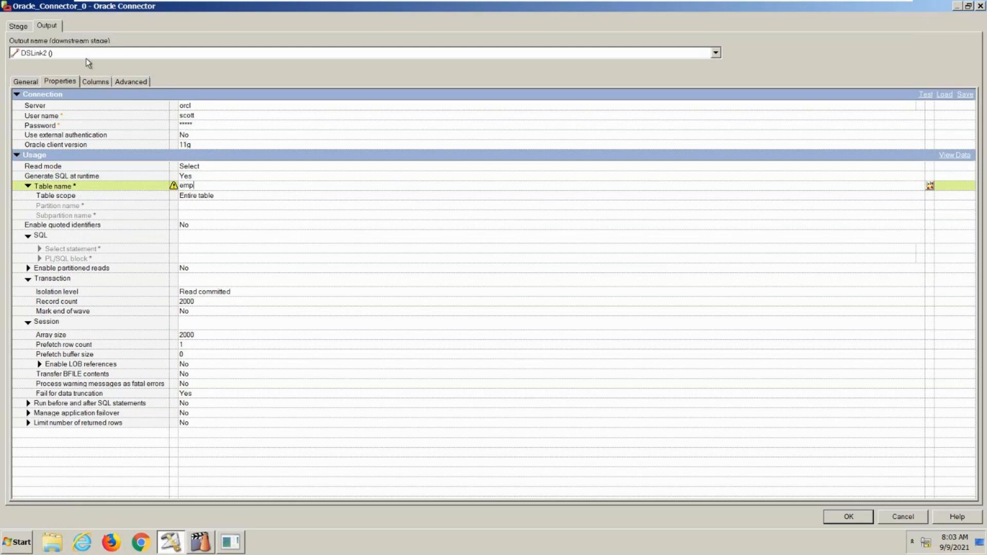
- Choose the EMP table definition under PlugIn\ORAOCI9 as the source for the output columns and clear its preselected columns
{"action": "left_click", "coordinate": [97, 81]}
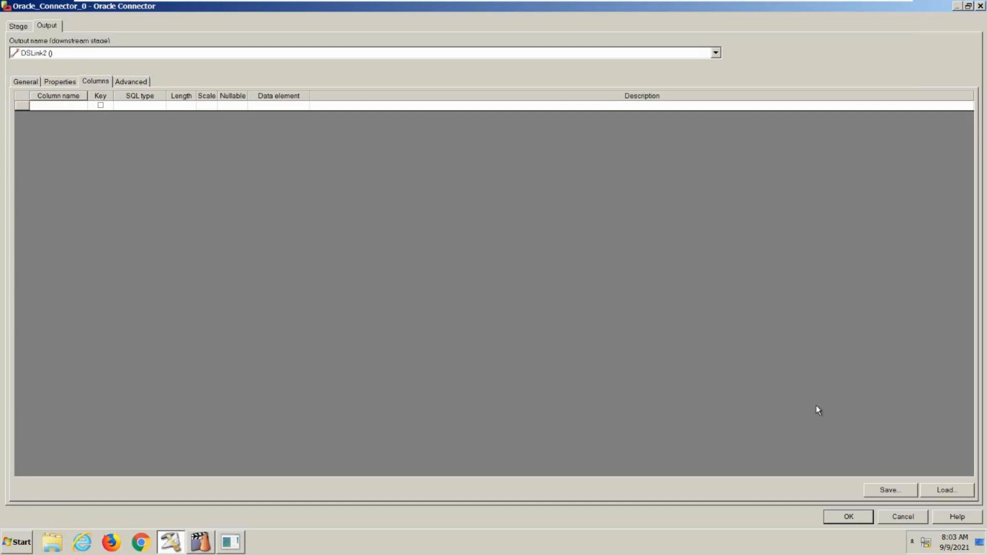
{"action": "left_click", "coordinate": [942, 489]}
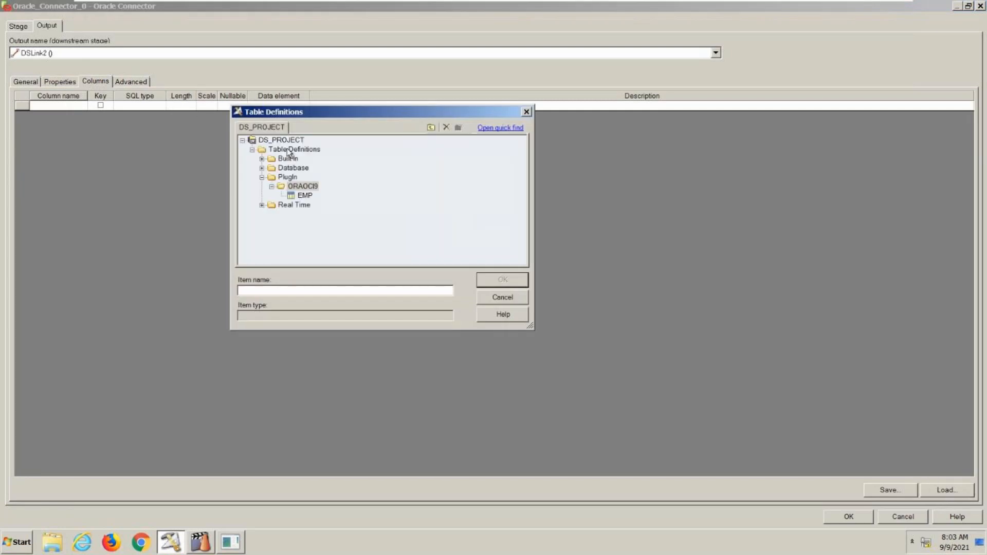
{"action": "left_click", "coordinate": [304, 196]}
{"action": "left_click", "coordinate": [495, 279]}
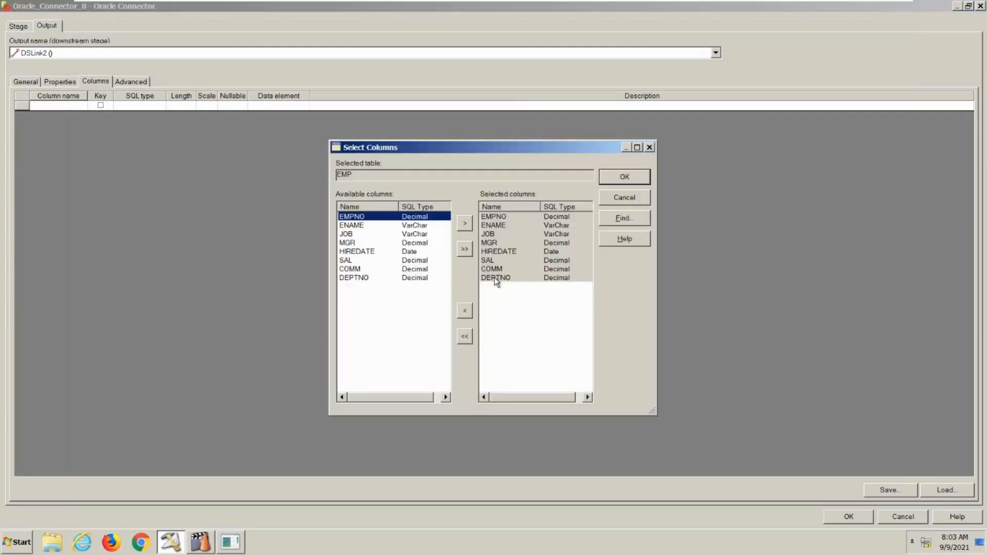
{"action": "left_click", "coordinate": [465, 336]}
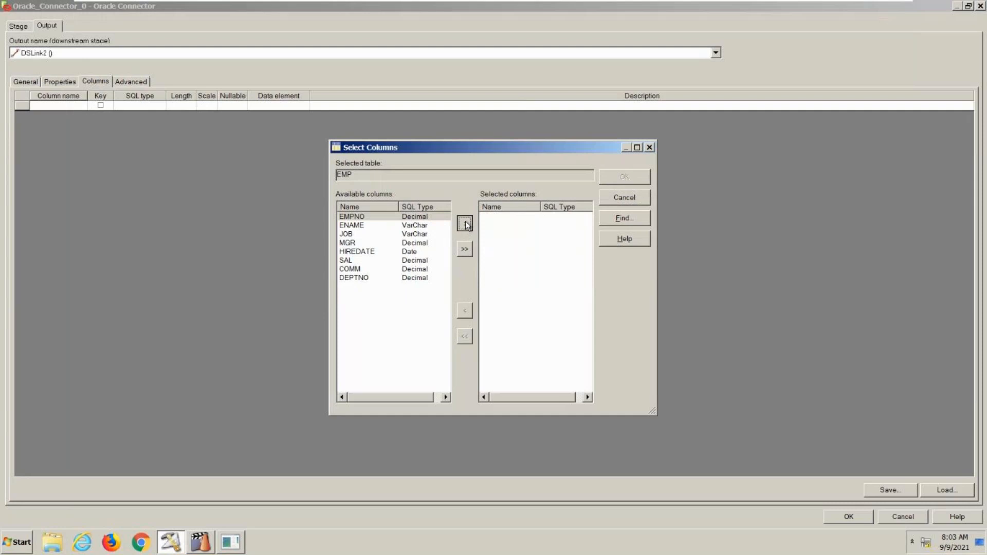
- Load only the EMPNO, ENAME, SAL and DEPTNO columns into the output link and accept the connector settings
{"action": "left_click", "coordinate": [394, 225]}
{"action": "left_click", "coordinate": [392, 217]}
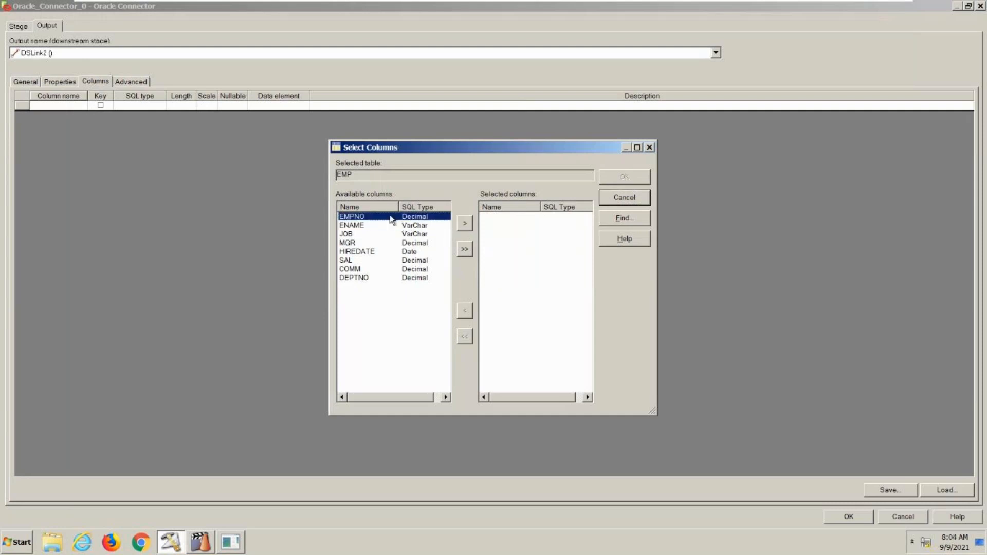
{"action": "left_click", "coordinate": [382, 227], "text": "shift"}
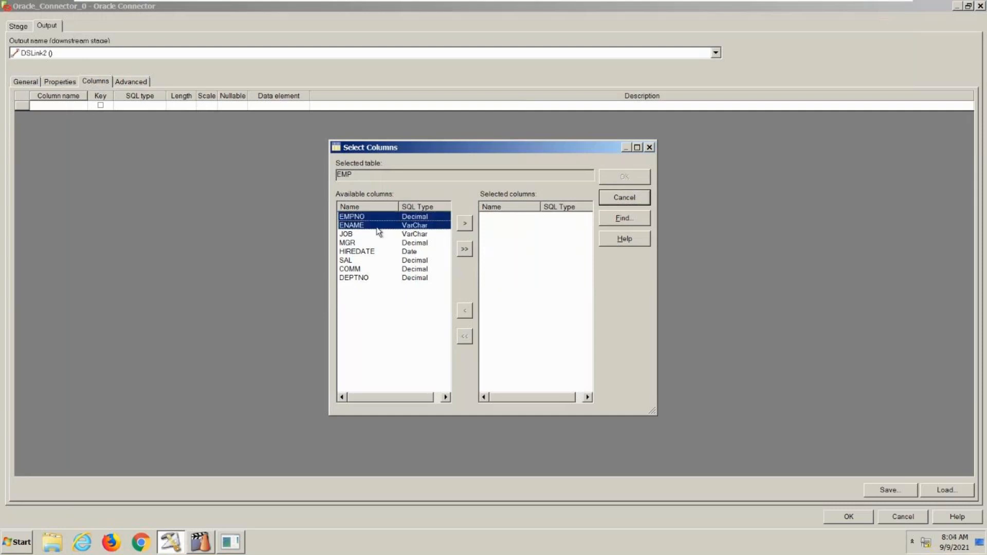
{"action": "left_click", "coordinate": [362, 259], "text": "ctrl"}
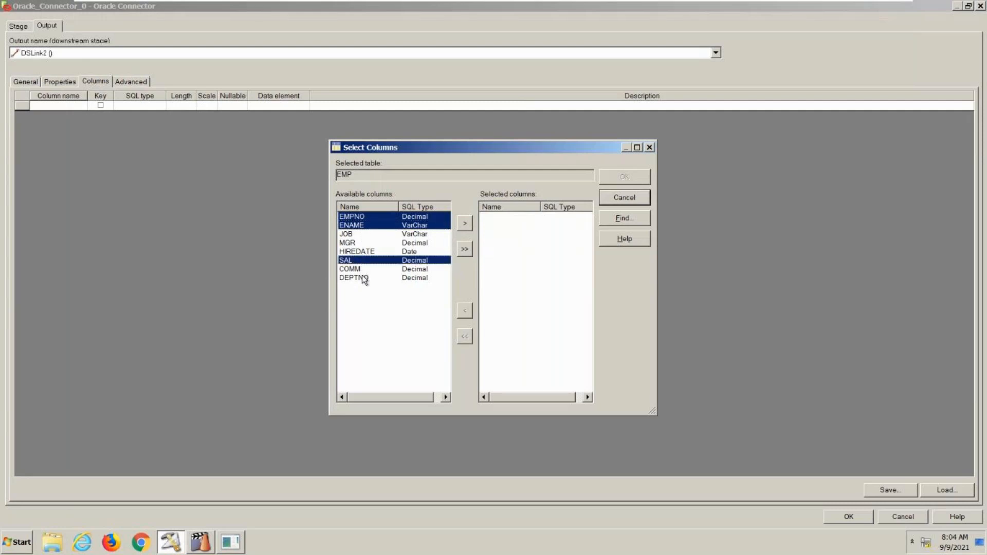
{"action": "left_click", "coordinate": [364, 279], "text": "ctrl"}
{"action": "left_click", "coordinate": [464, 223]}
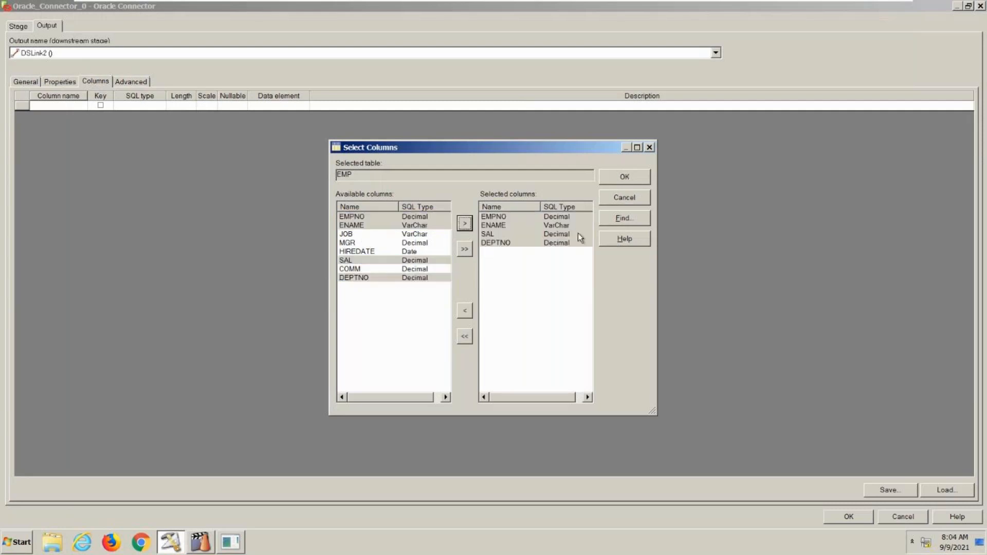
{"action": "left_click", "coordinate": [625, 176]}
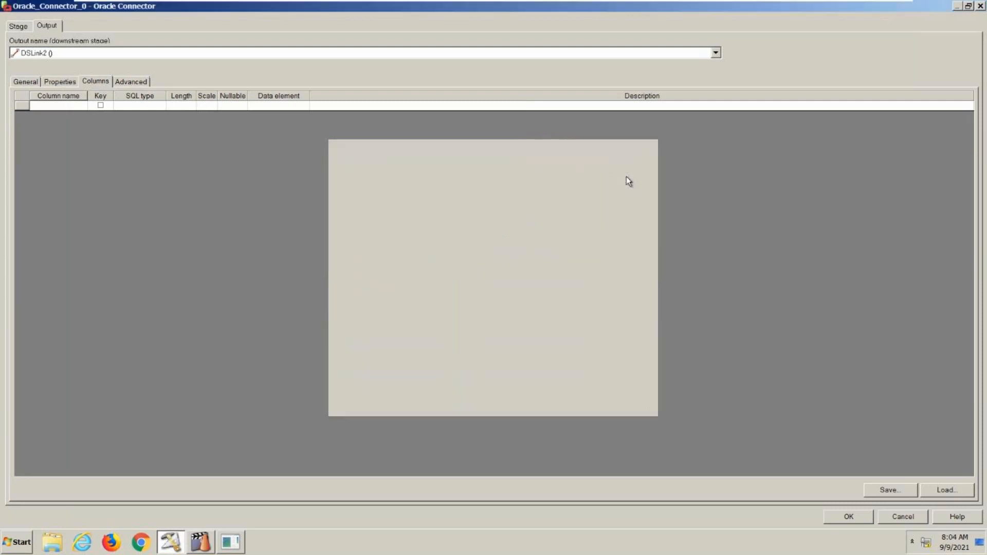
{"action": "left_click", "coordinate": [483, 340]}
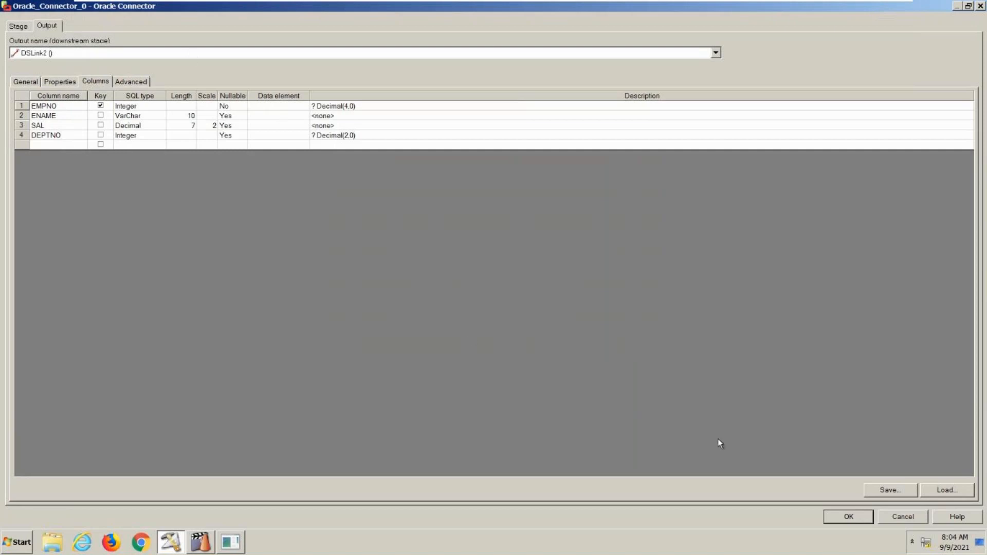
{"action": "left_click", "coordinate": [859, 518]}
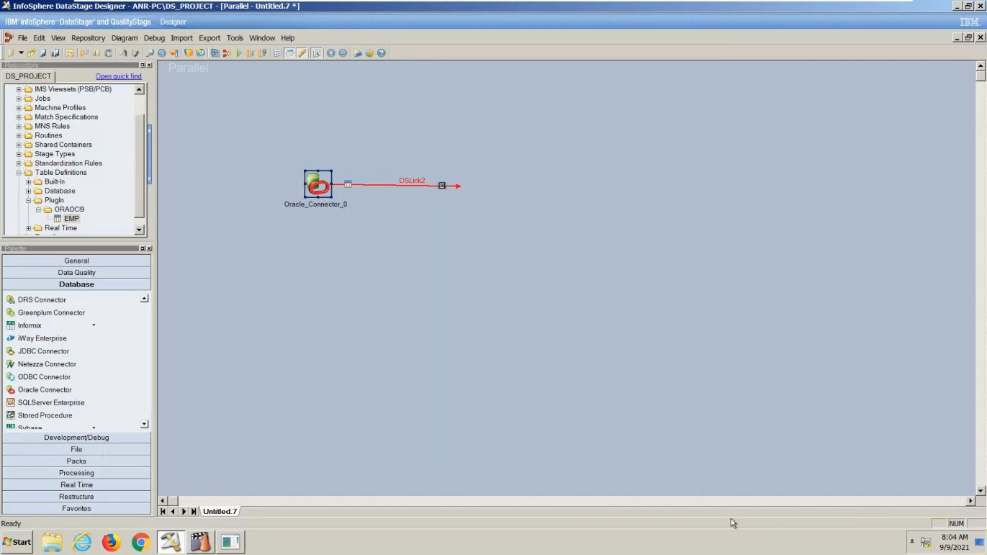
- Reopen the Oracle Connector, review its output columns and preview the emp table's data
{"action": "double_click", "coordinate": [330, 180]}
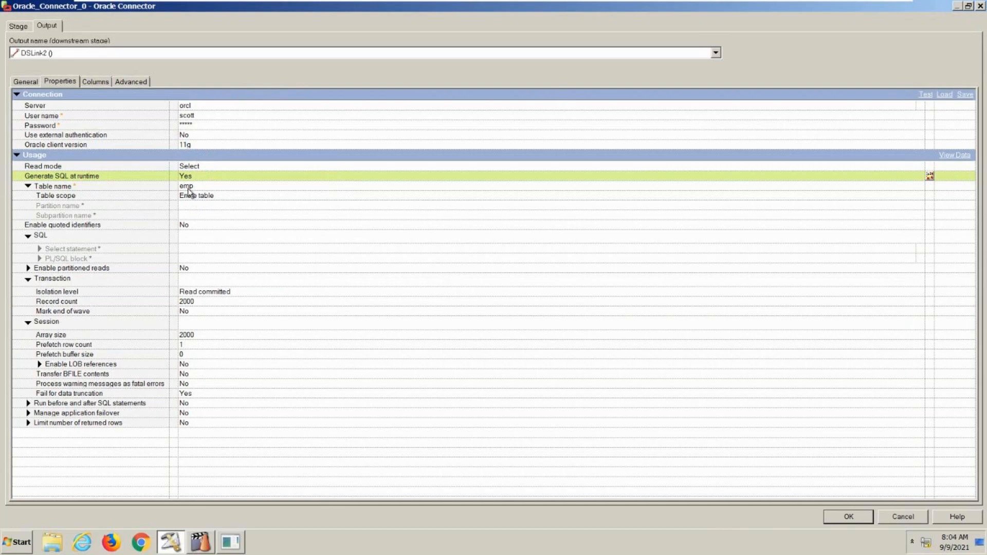
{"action": "left_click", "coordinate": [98, 83]}
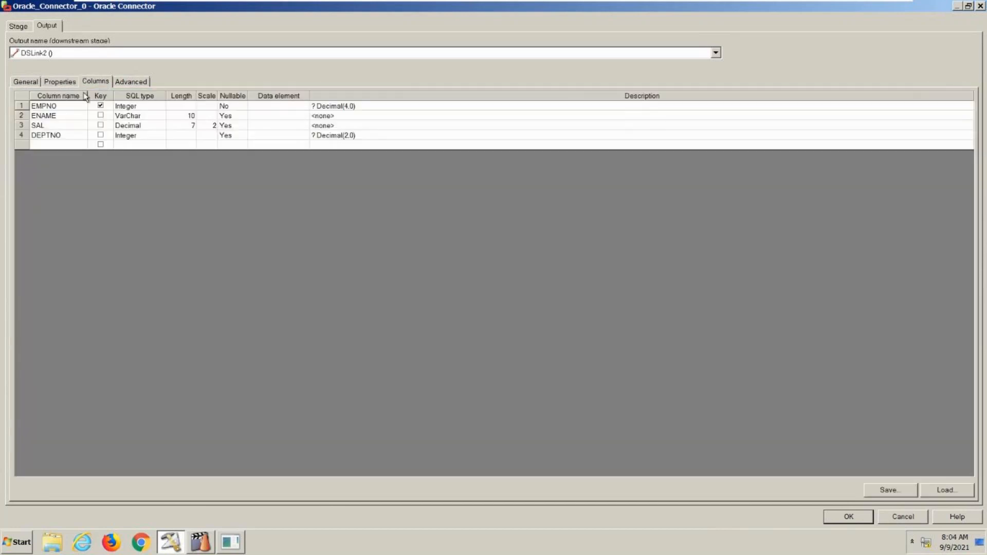
{"action": "left_click", "coordinate": [64, 83]}
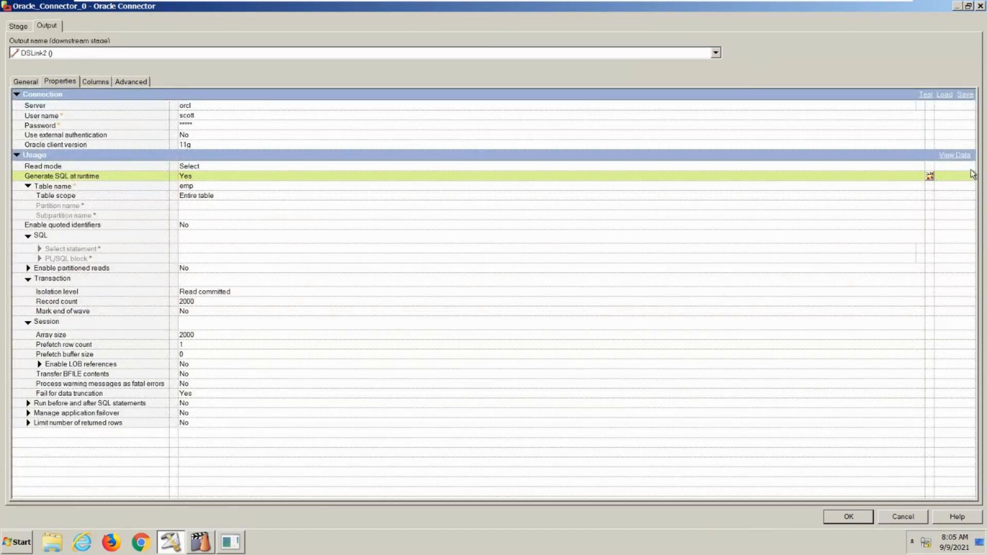
{"action": "left_click", "coordinate": [946, 156]}
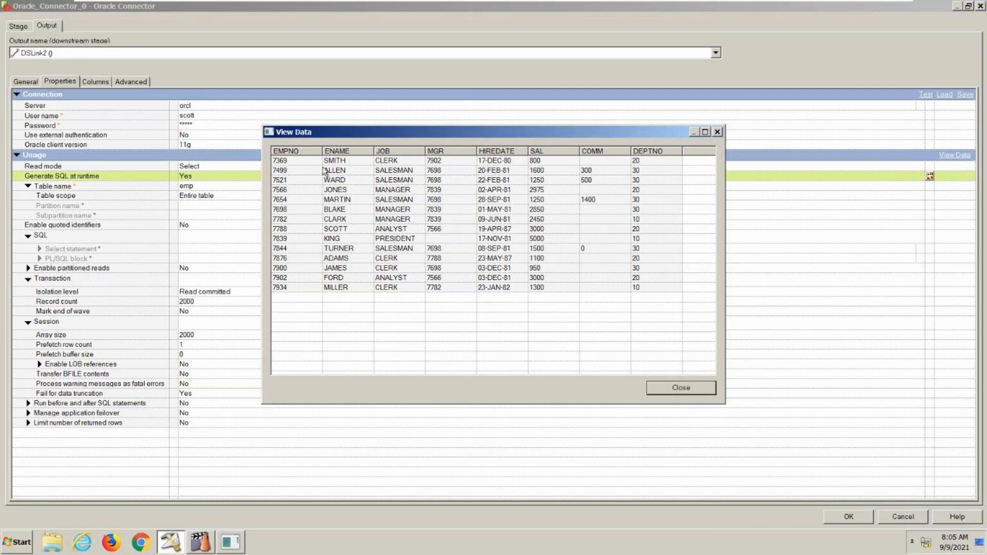
{"action": "left_click", "coordinate": [649, 389]}
- Recheck the output columns and the connector's properties, and close the Oracle Connector
{"action": "left_click", "coordinate": [93, 82]}
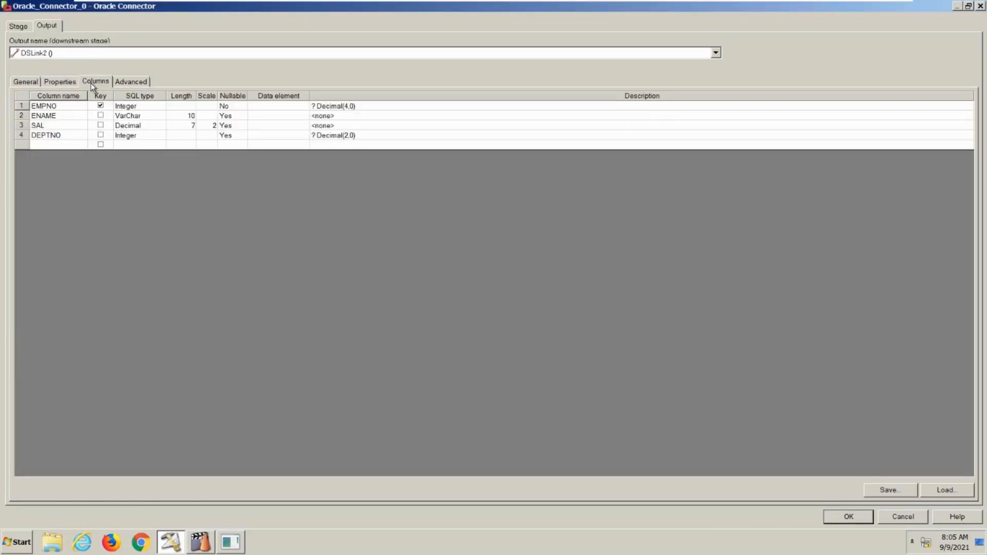
{"action": "left_click", "coordinate": [63, 83]}
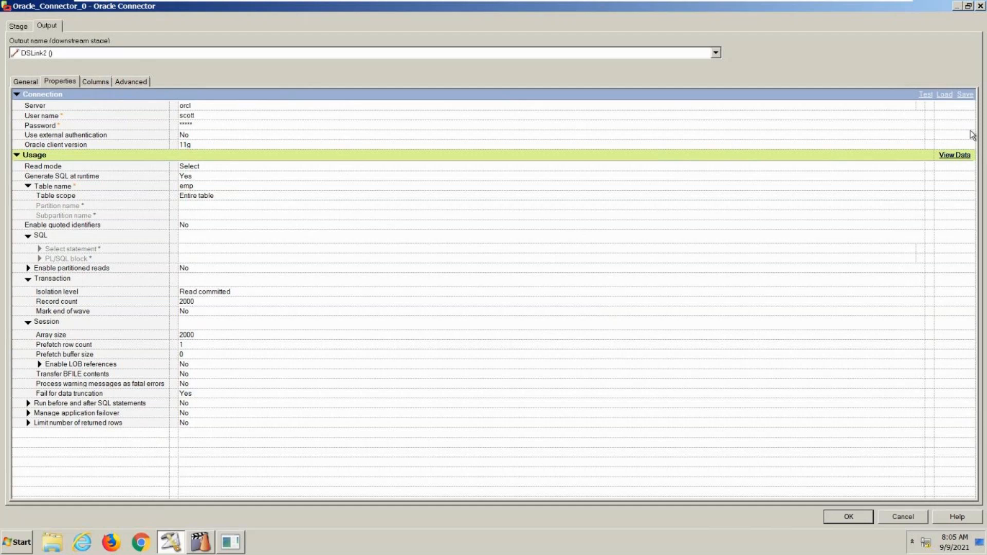
{"action": "left_click", "coordinate": [963, 155]}
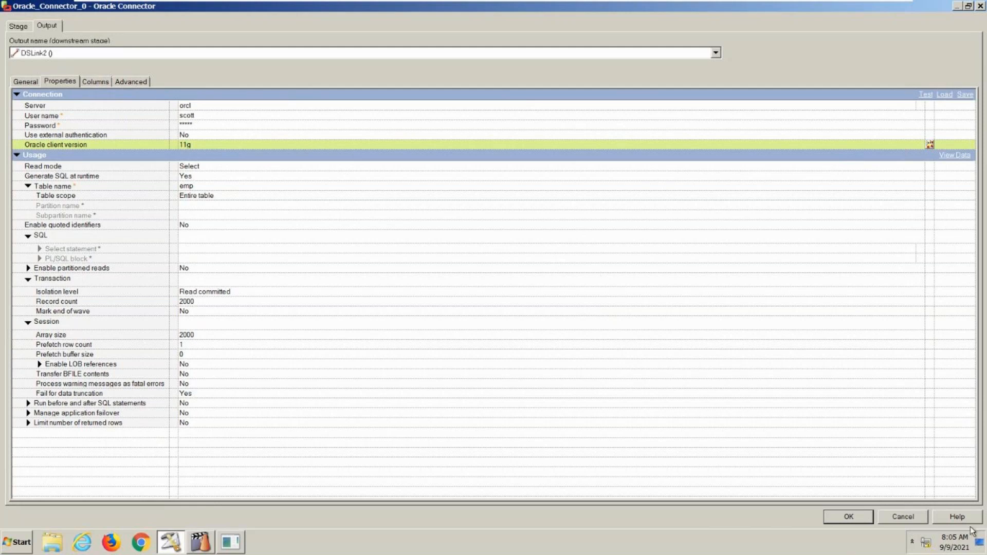
{"action": "left_click", "coordinate": [853, 520]}
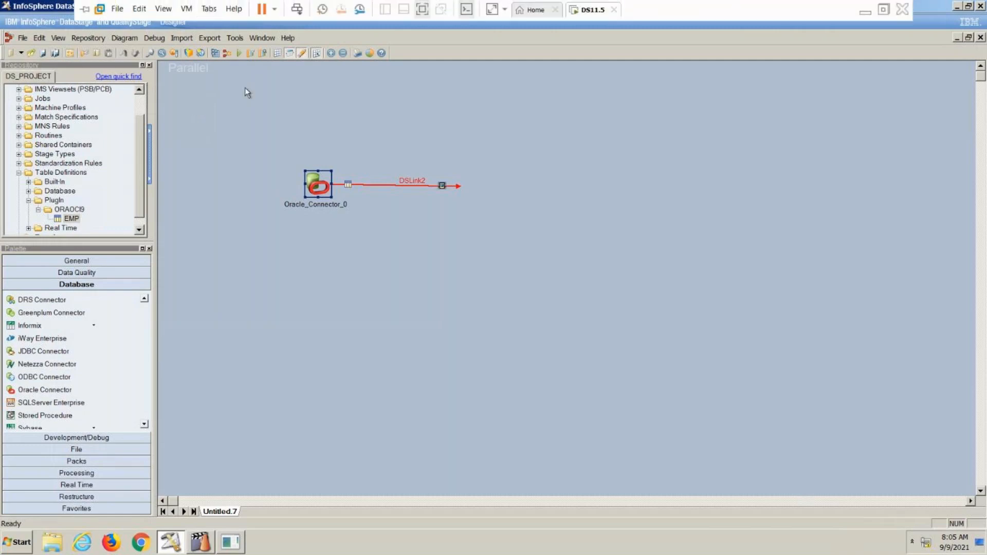
- Start a plug-in metadata import for table definitions using the ORAOCI9 plug-in
{"action": "left_click", "coordinate": [184, 38]}
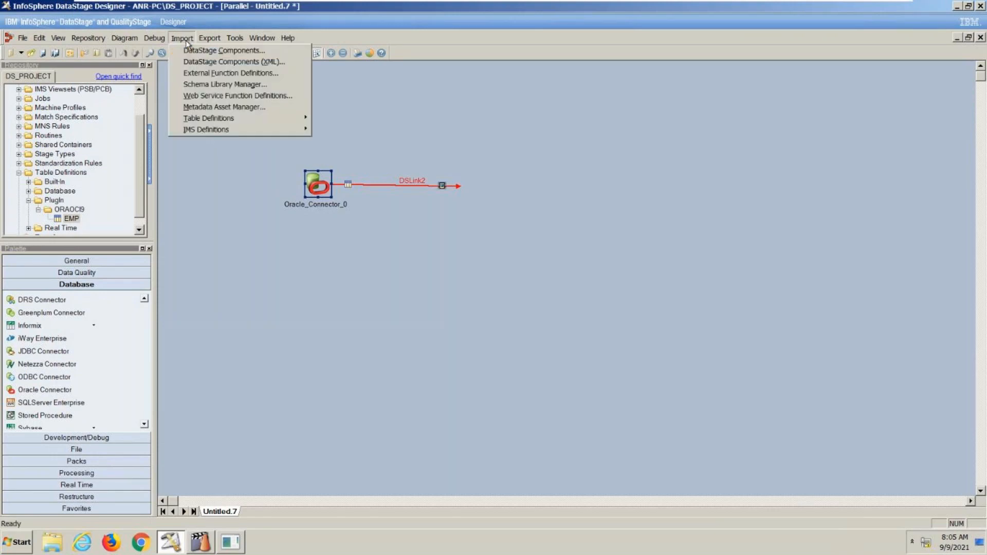
{"action": "mouse_move", "coordinate": [211, 120]}
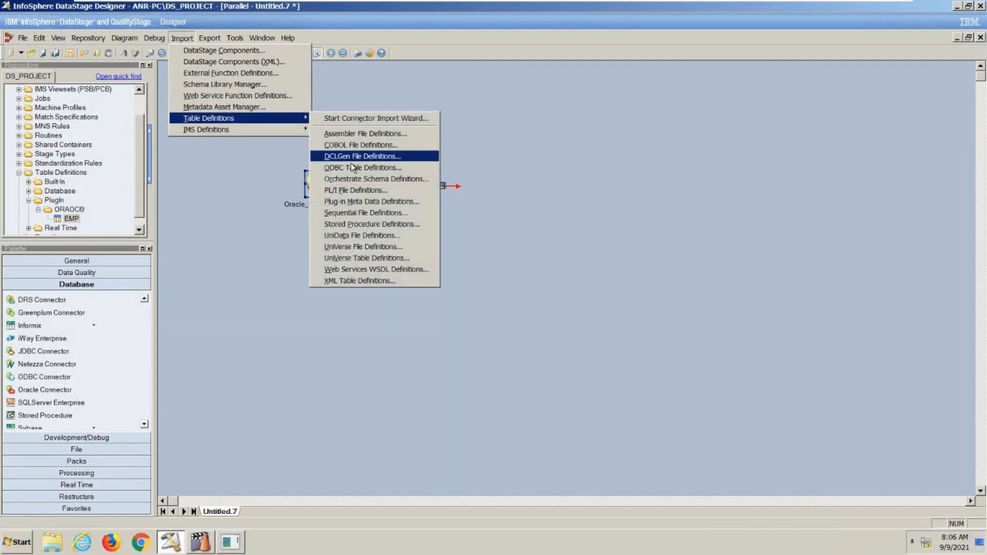
{"action": "left_click", "coordinate": [356, 201]}
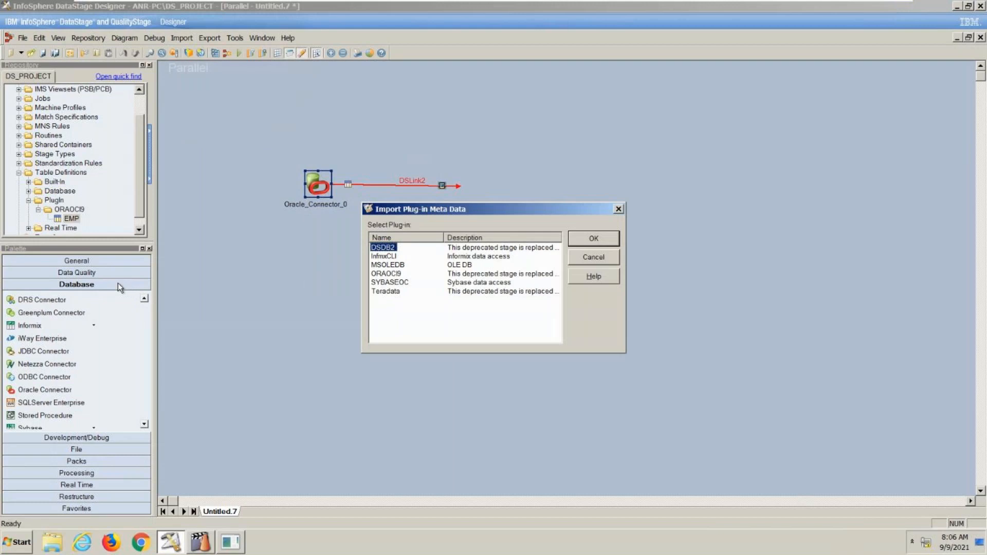
{"action": "left_click", "coordinate": [392, 274]}
{"action": "left_click", "coordinate": [582, 239]}
- Connect the import to the orcl database source with the database user ID and password
{"action": "left_click", "coordinate": [501, 229]}
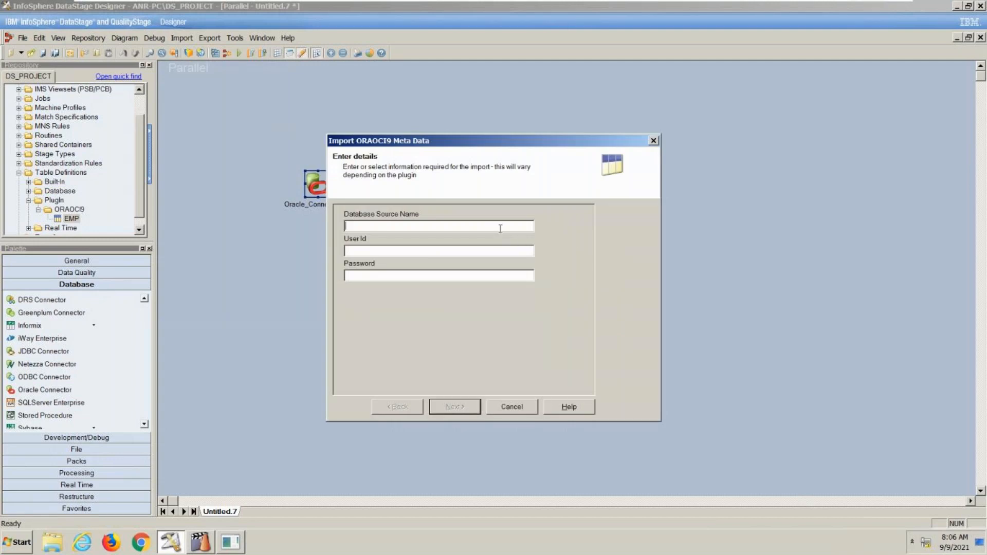
{"action": "type", "text": "s"}
{"action": "key", "text": "BackSpace"}
{"action": "type", "text": "orcl"}
{"action": "key", "text": "Tab"}
{"action": "type", "text": "scottiger"}
{"action": "left_click", "coordinate": [453, 407]}
- Restrict the import to tables owned by SCOTT and proceed to the table selection
{"action": "left_click", "coordinate": [375, 268]}
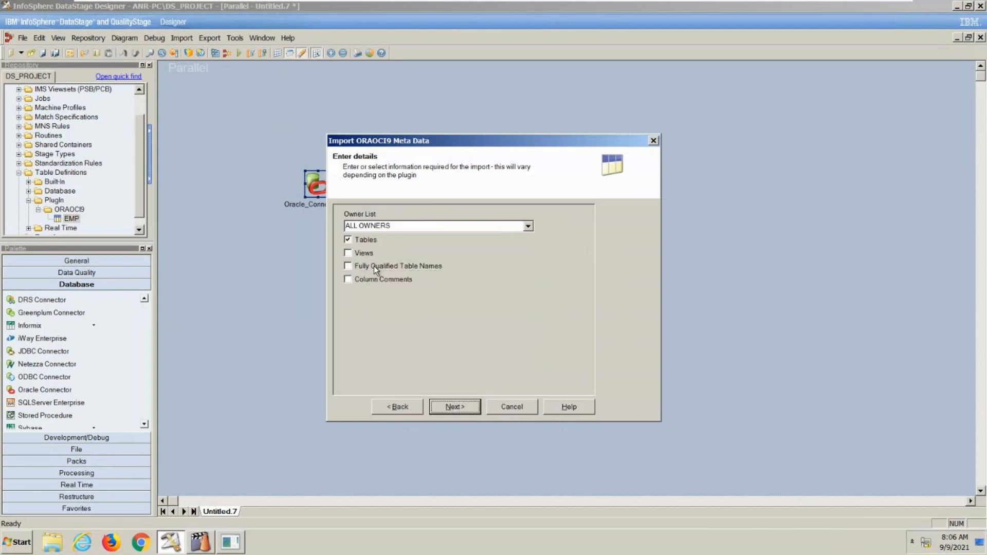
{"action": "left_click", "coordinate": [529, 227]}
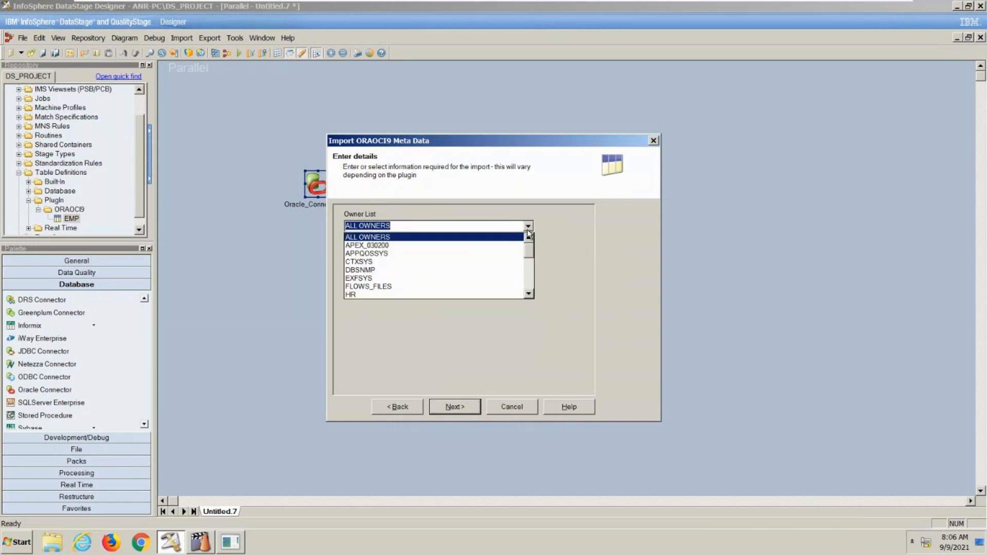
{"action": "scroll", "coordinate": [458, 261], "scroll_direction": "down", "scroll_amount": 7}
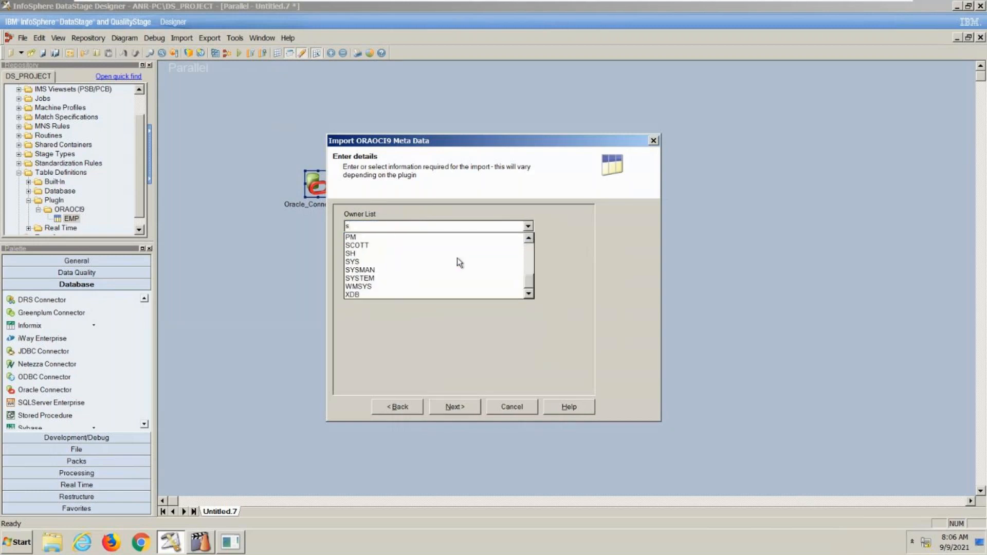
{"action": "left_click", "coordinate": [390, 246]}
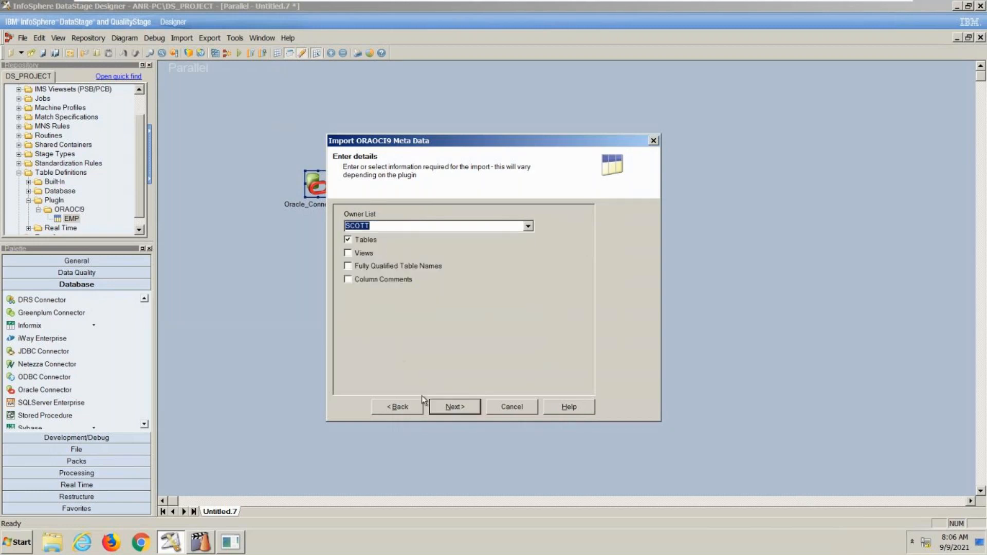
{"action": "left_click", "coordinate": [446, 409]}
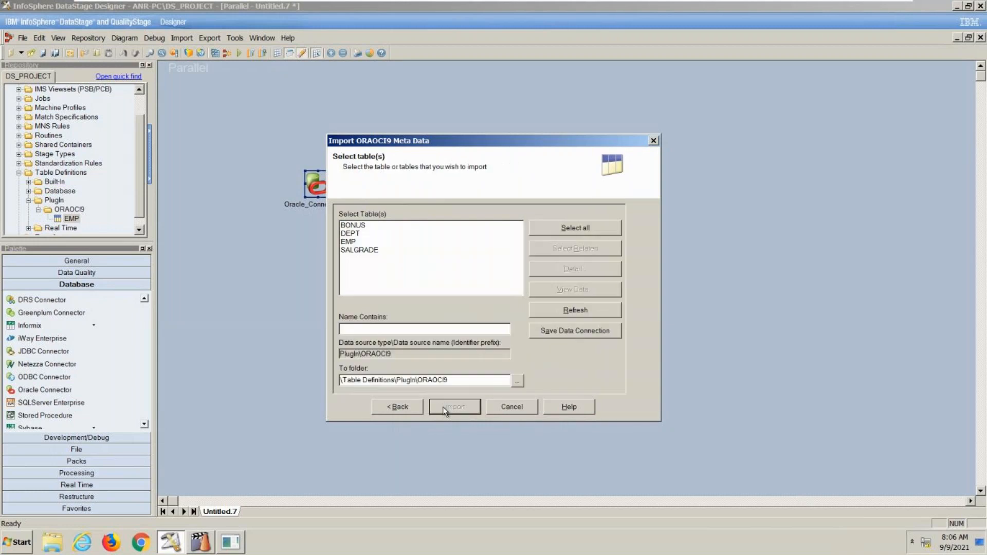
- Import the DEPT table definition into the \Table Definitions\PlugIn\ORAOCI9 folder
{"action": "left_click", "coordinate": [355, 236]}
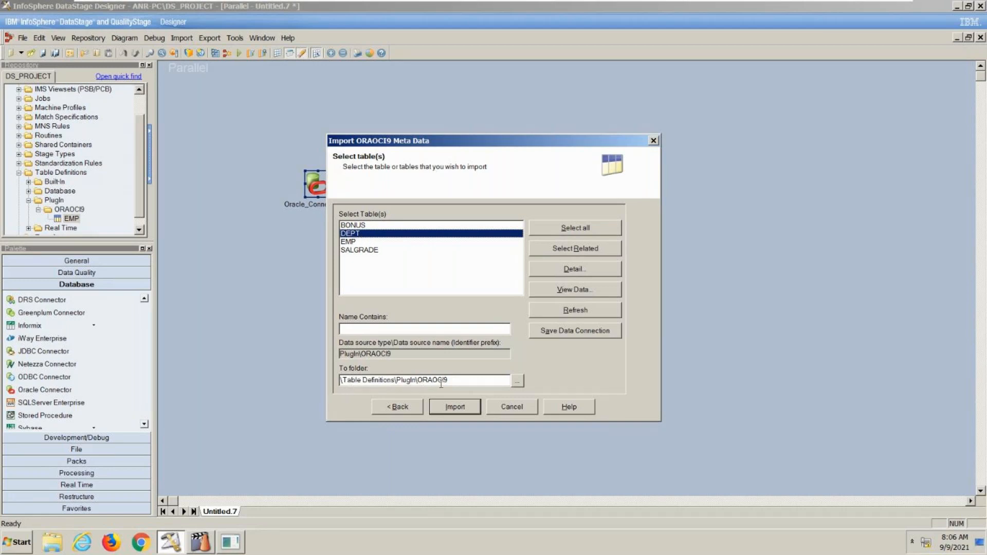
{"action": "left_click", "coordinate": [516, 381]}
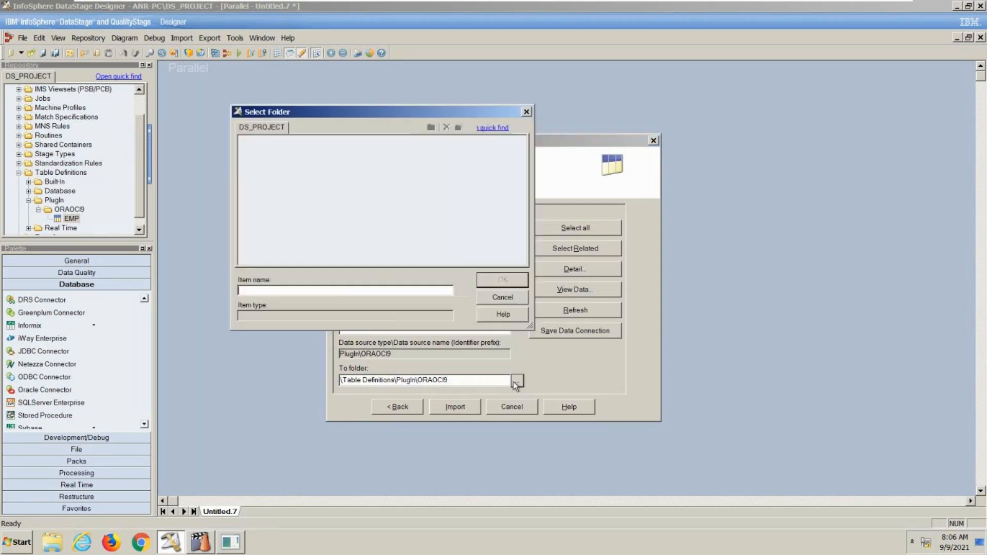
{"action": "left_click", "coordinate": [502, 298]}
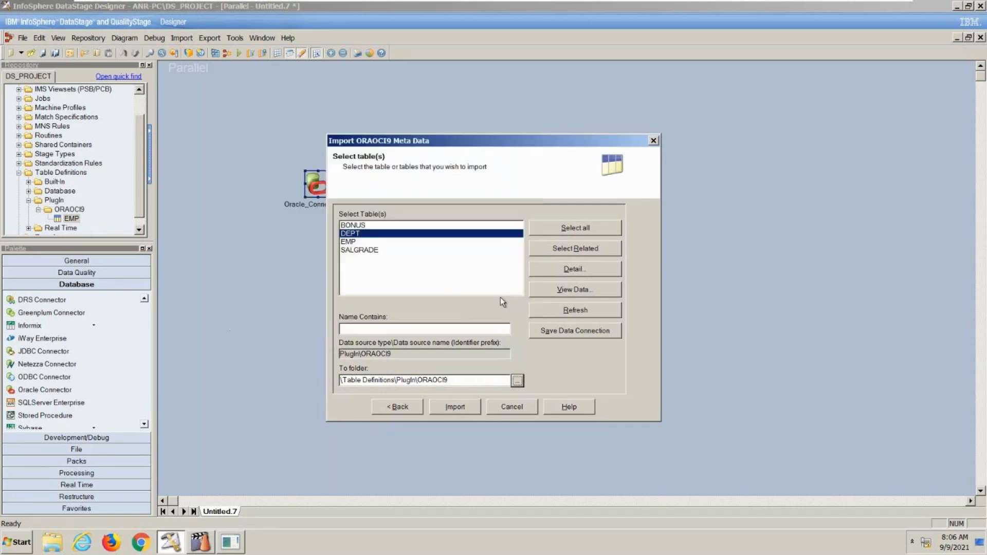
{"action": "left_click", "coordinate": [462, 408]}
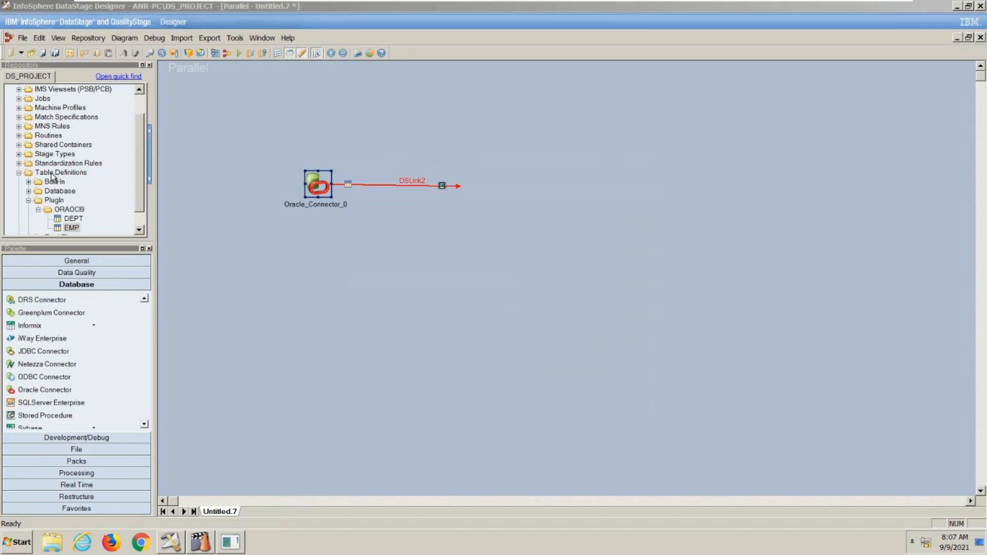
- Open the imported DEPT table definition from the repository, review its columns, and close it
{"action": "left_click", "coordinate": [71, 221]}
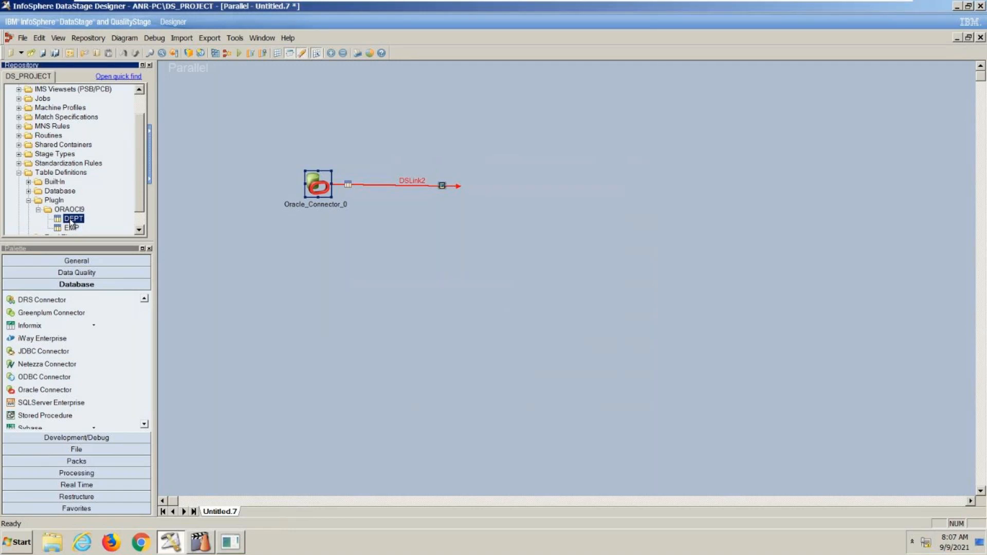
{"action": "double_click", "coordinate": [69, 218]}
{"action": "left_click", "coordinate": [310, 165]}
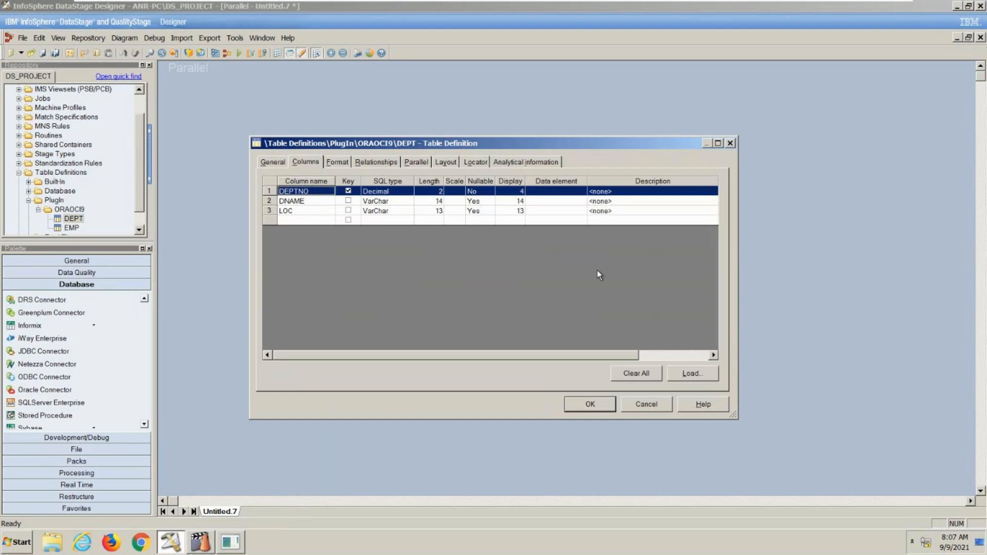
{"action": "left_click", "coordinate": [656, 400]}
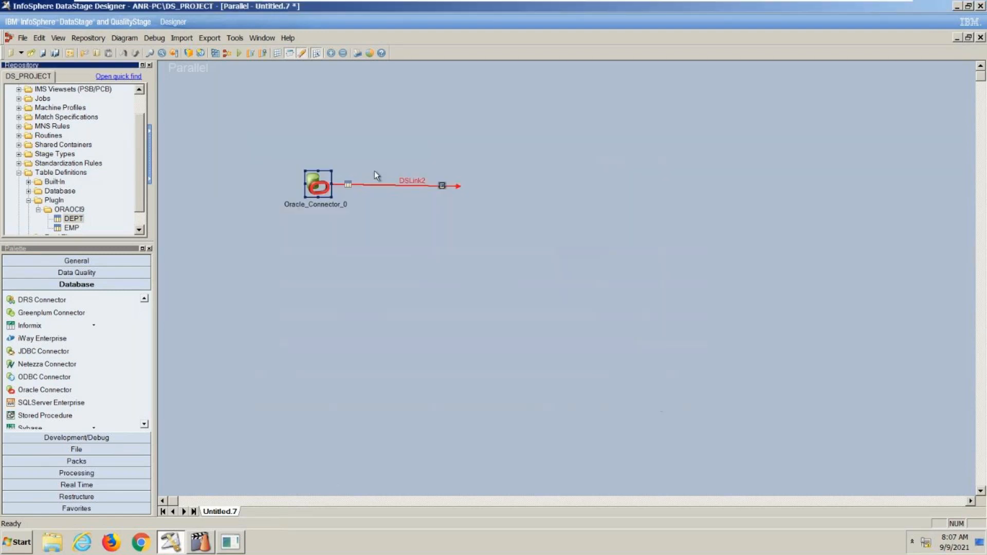
- Open the properties of Oracle_Connector_0 and set the table name to dept
{"action": "double_click", "coordinate": [319, 185]}
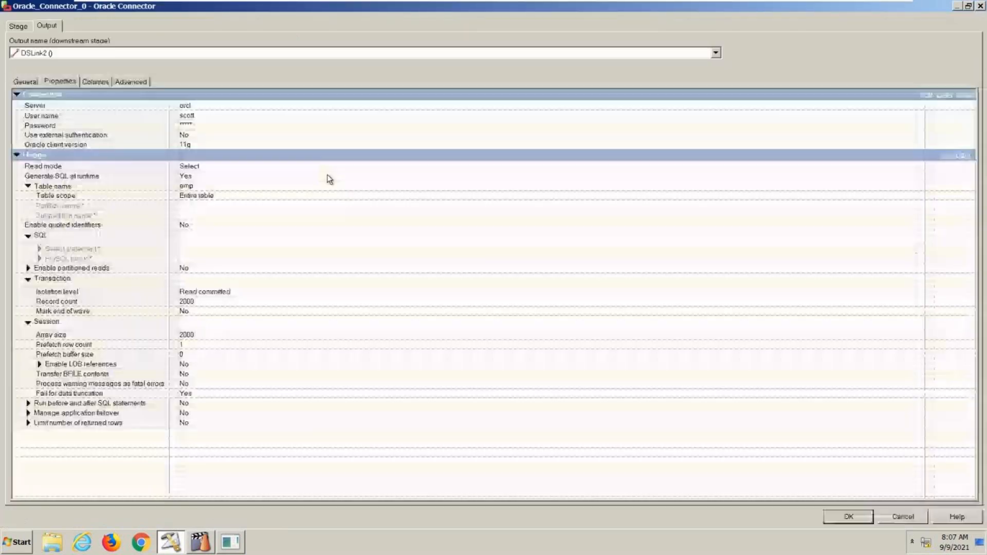
{"action": "left_click", "coordinate": [196, 187]}
{"action": "key", "text": "BackSpace"}
{"action": "key", "text": "BackSpace"}
{"action": "key", "text": "BackSpace"}
{"action": "type", "text": "dept"}
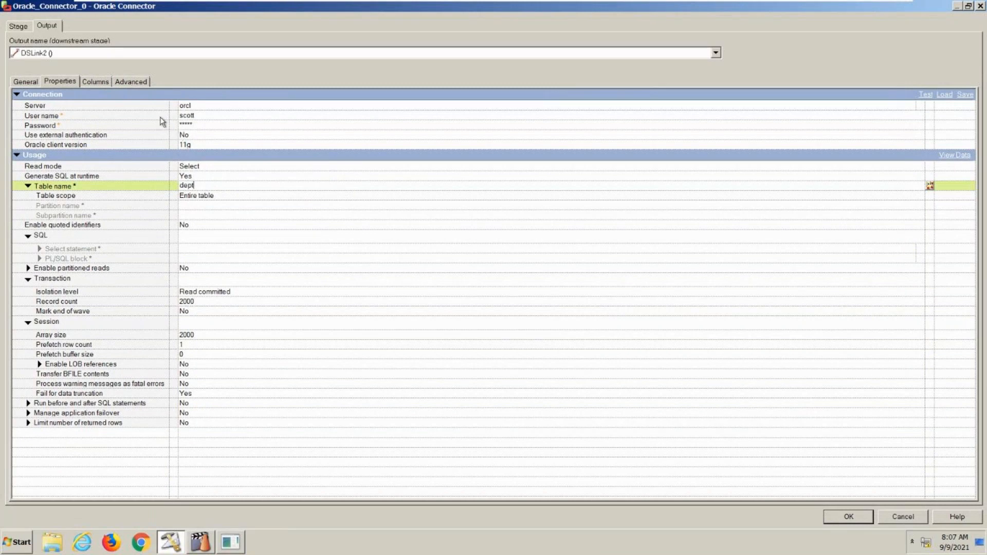
- Delete the EMPNO, ENAME, SAL and DEPTNO columns from the connector's output link DSLink2
{"action": "left_click", "coordinate": [94, 78]}
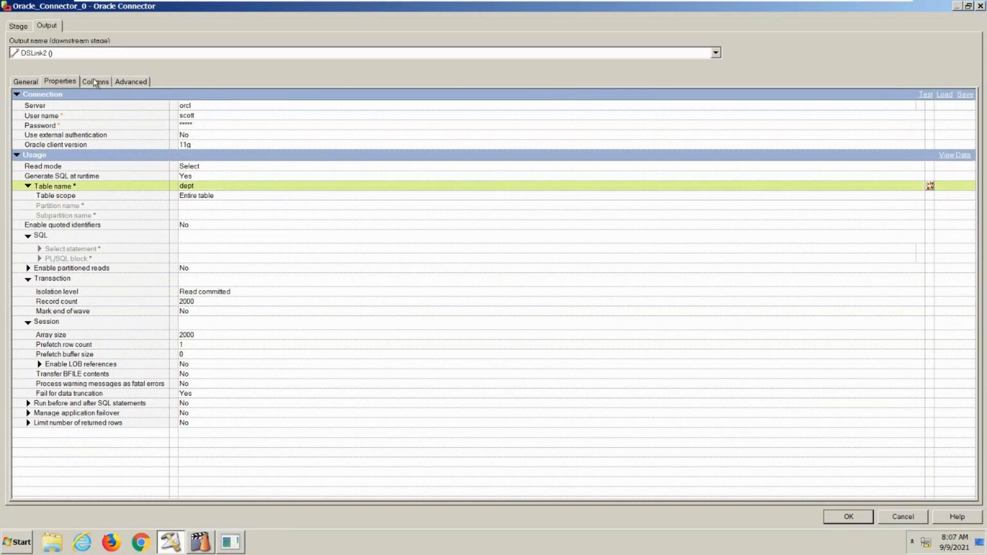
{"action": "left_click", "coordinate": [94, 79]}
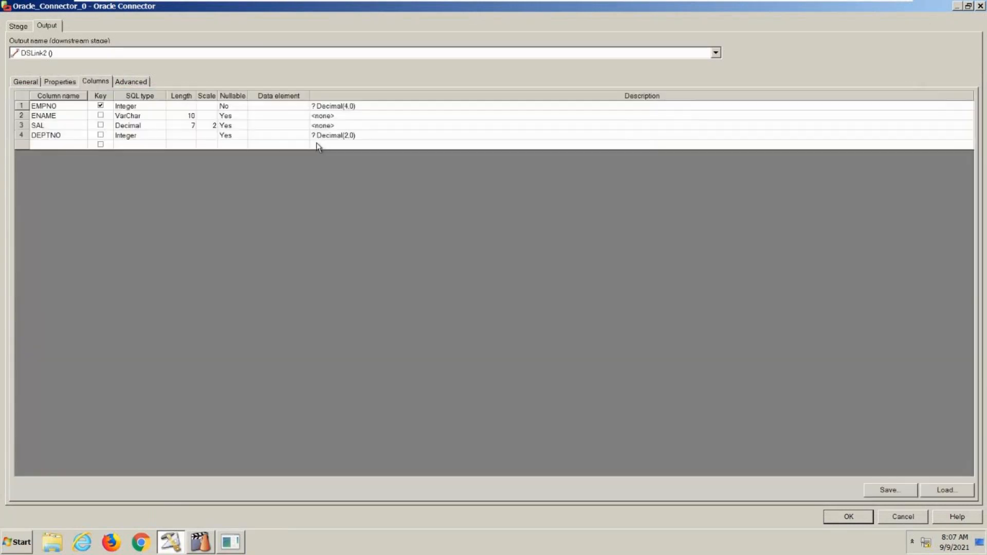
{"action": "left_click", "coordinate": [73, 107]}
{"action": "left_click", "coordinate": [67, 147], "text": "shift"}
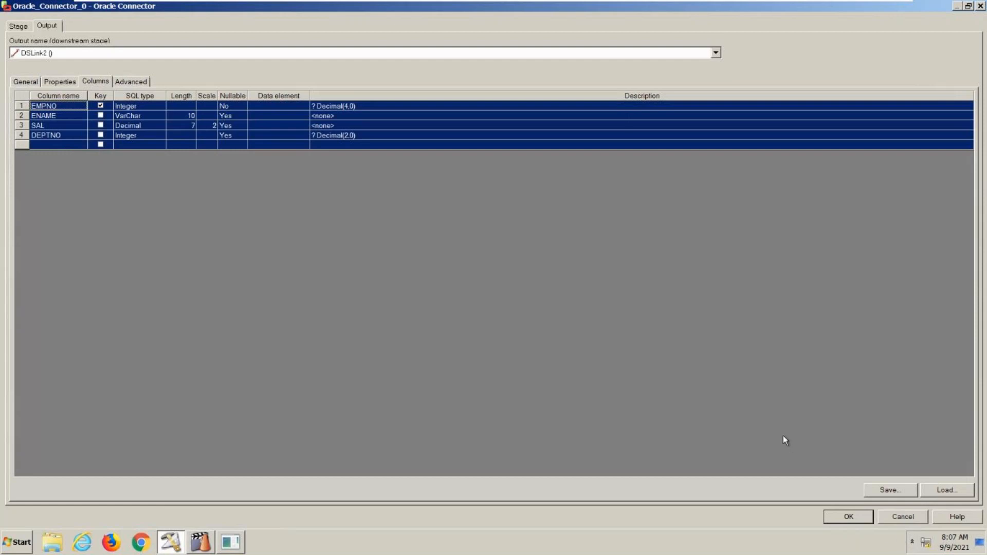
{"action": "key", "text": "Delete"}
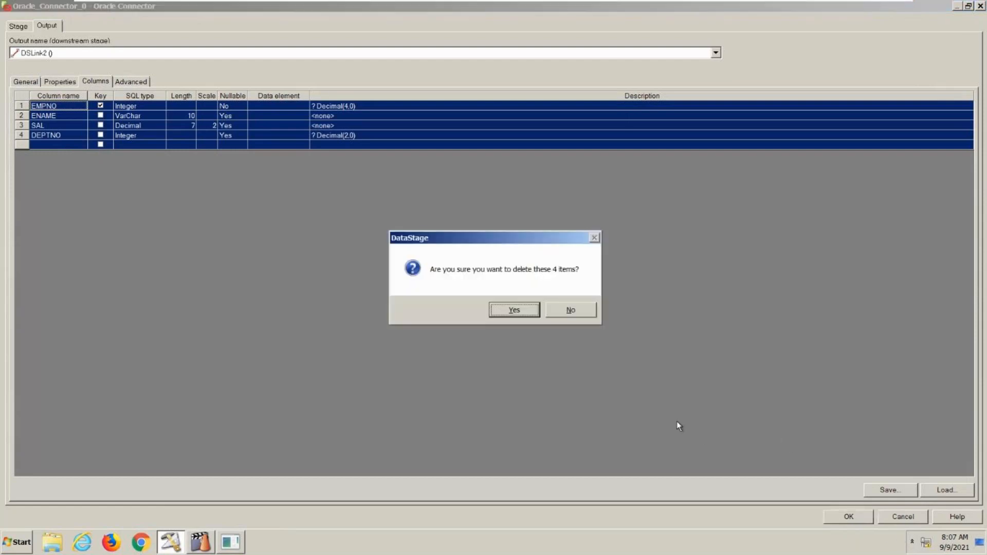
{"action": "left_click", "coordinate": [513, 314]}
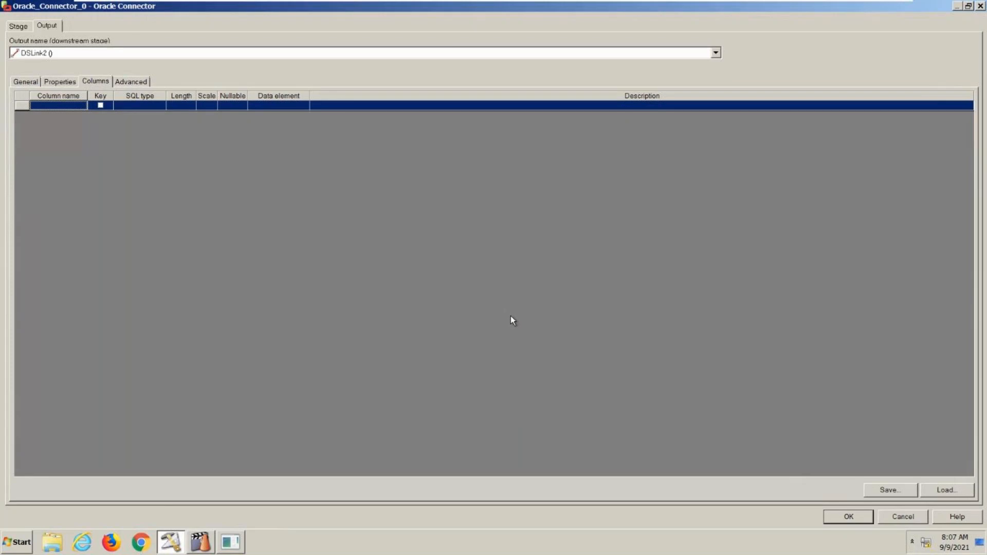
- Load all columns of the ORAOCI9 DEPT table definition into the output link, converting the data types to match earlier releases
{"action": "left_click", "coordinate": [947, 491]}
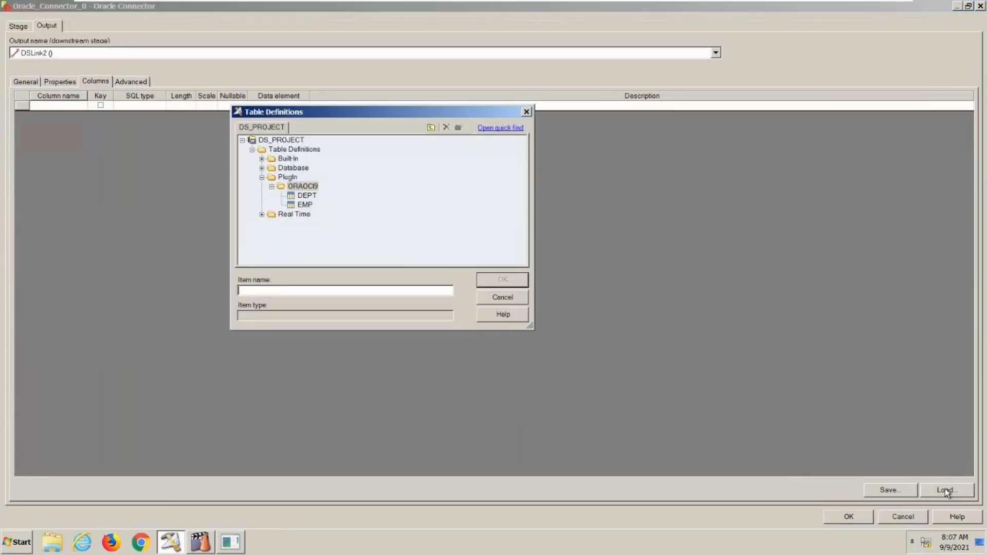
{"action": "left_click", "coordinate": [314, 197]}
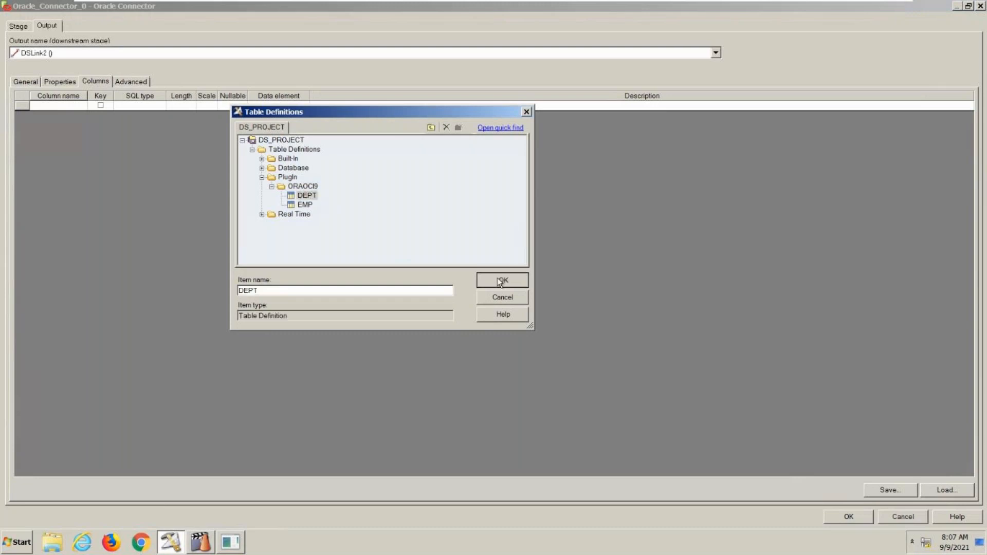
{"action": "left_click", "coordinate": [499, 278]}
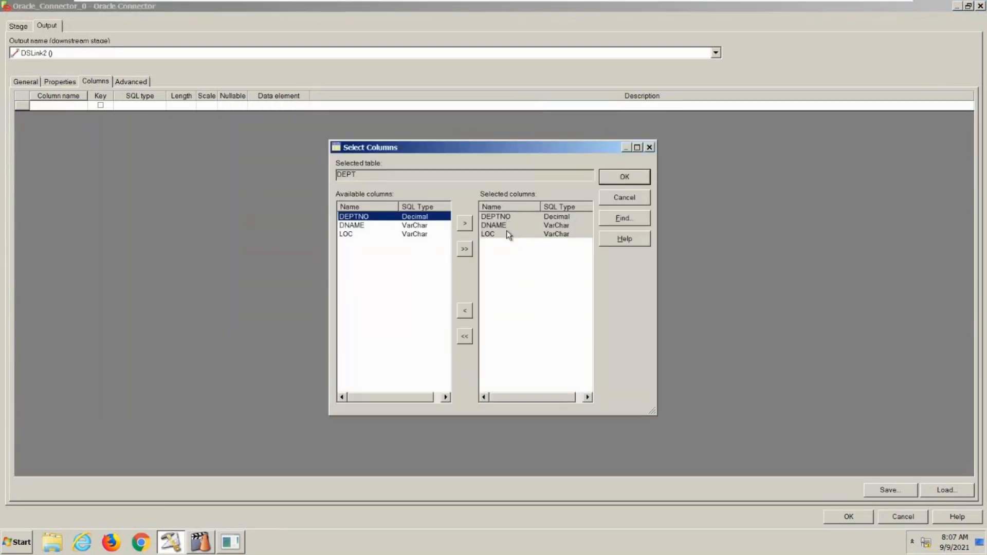
{"action": "left_click", "coordinate": [634, 181]}
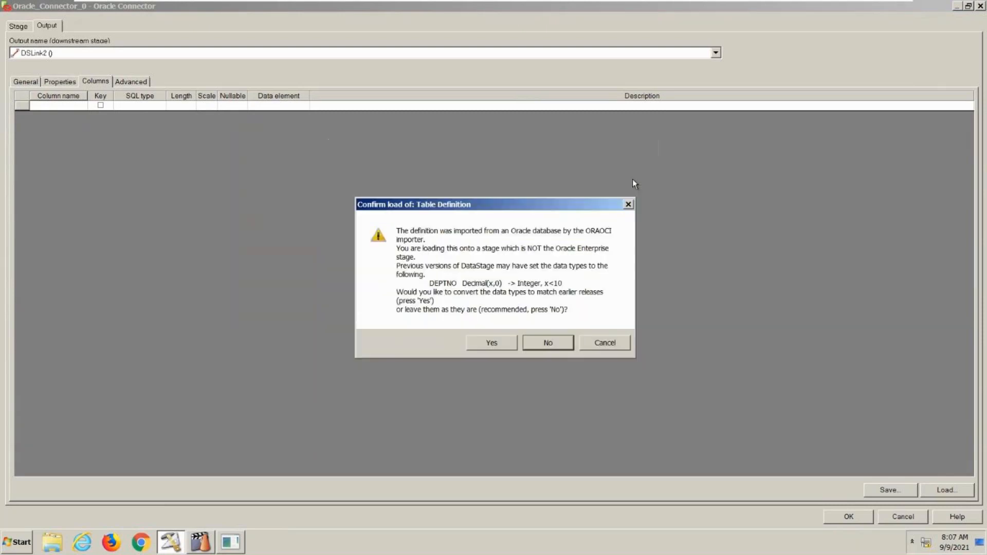
{"action": "left_click", "coordinate": [505, 343]}
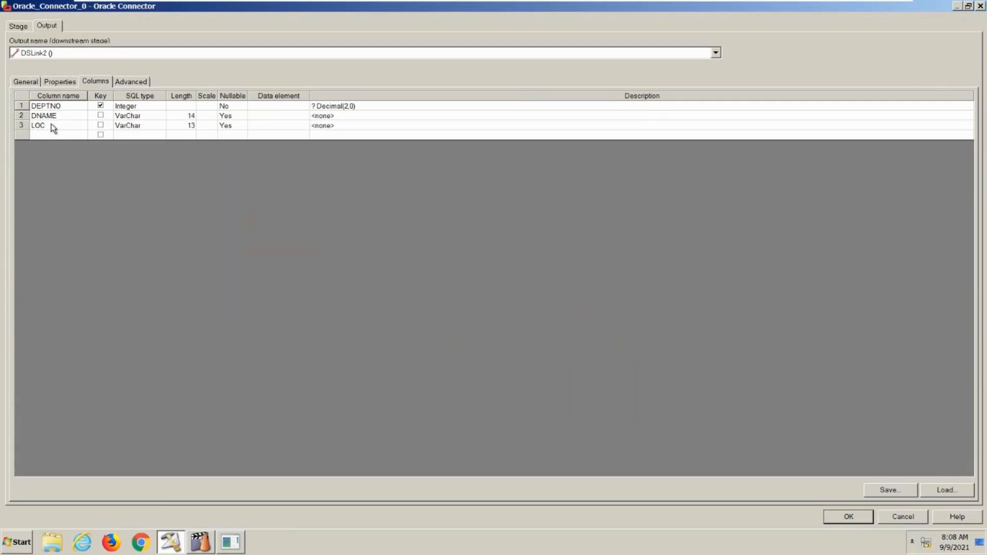
- Preview the dept table's data from the connector's output properties, close the preview, and cancel the connector editor
{"action": "left_click", "coordinate": [23, 28]}
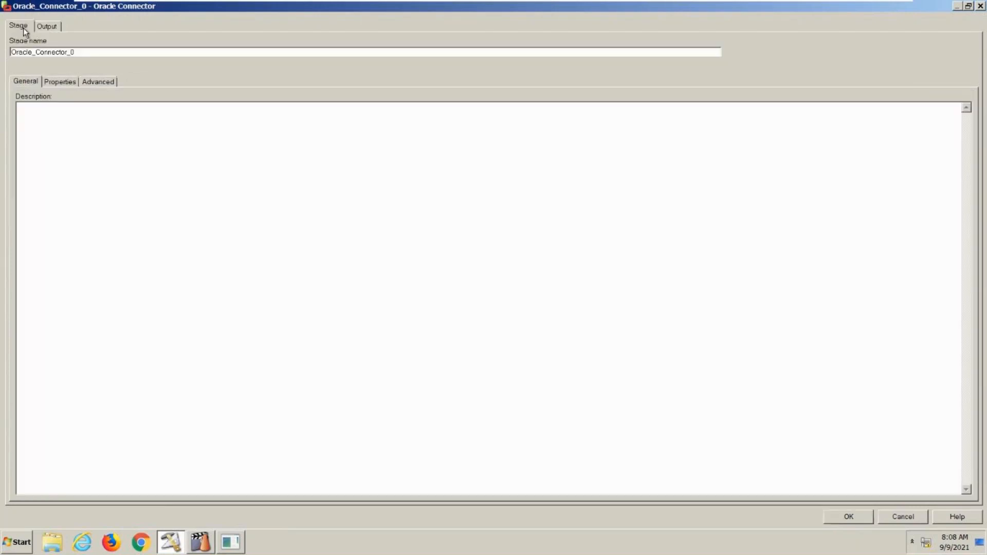
{"action": "left_click", "coordinate": [47, 28]}
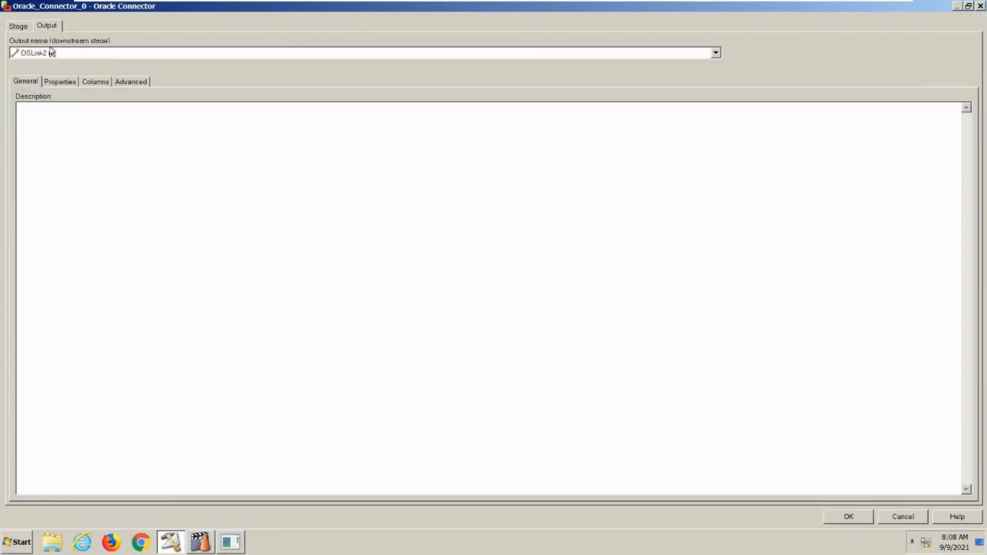
{"action": "left_click", "coordinate": [57, 83]}
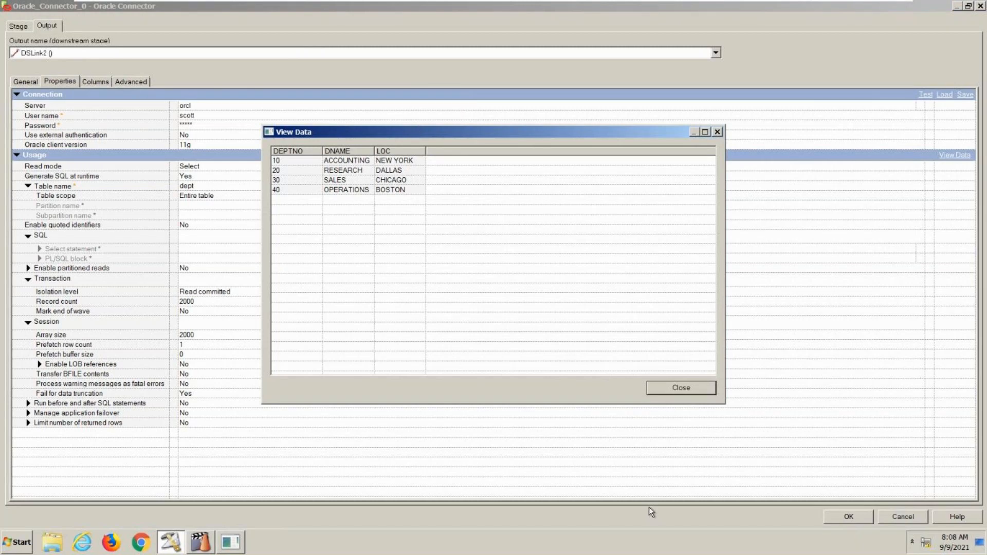
{"action": "left_click", "coordinate": [674, 394]}
{"action": "left_click", "coordinate": [914, 515]}
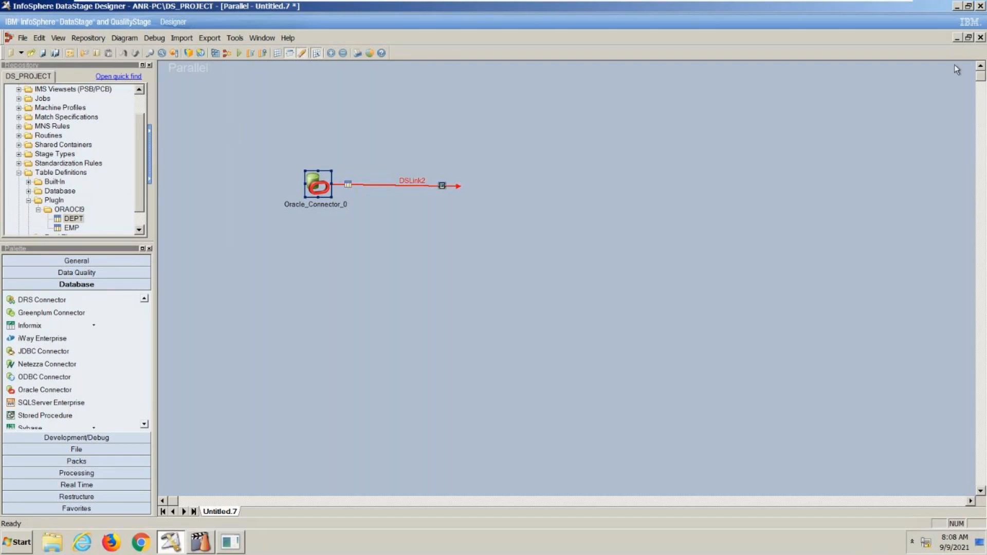
- Minimize the DS11.5 virtual machine and return to the DataStage_Session presentation in PowerPoint
{"action": "mouse_move", "coordinate": [878, 4]}
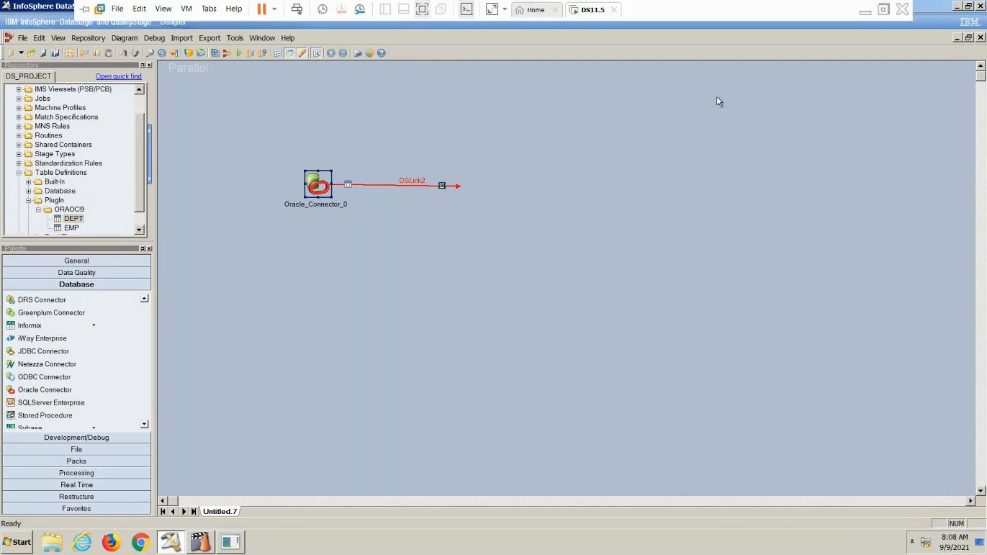
{"action": "left_click", "coordinate": [864, 11]}
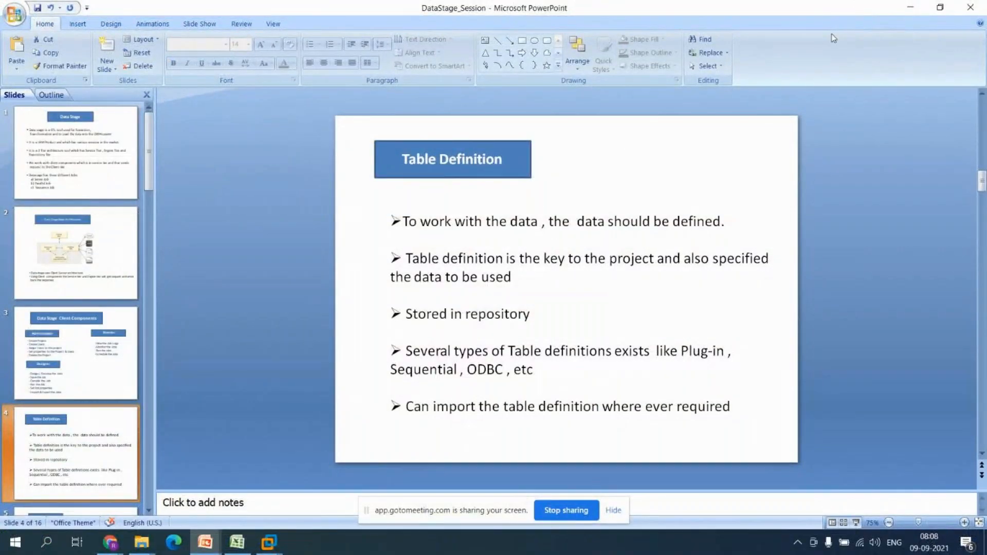